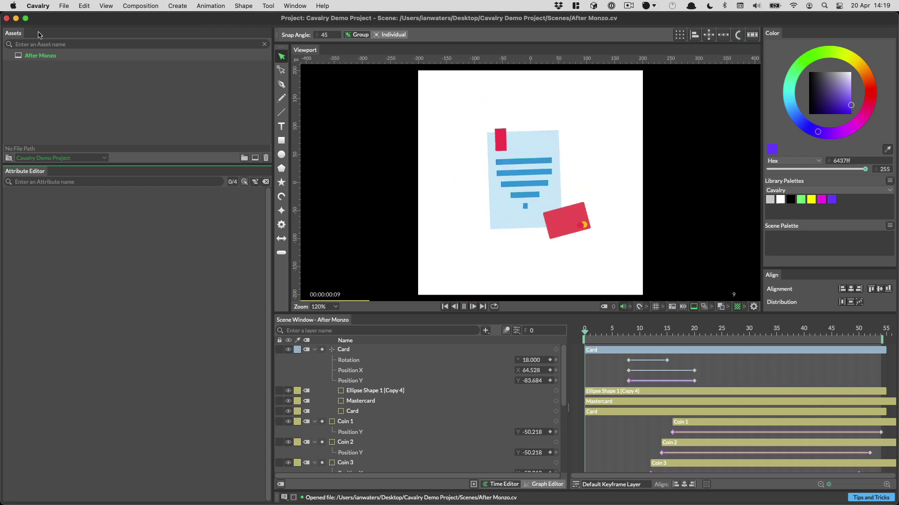
- Export the After Monzo scene with File > Export Lottie, saving it to the Desktop
{"action": "left_click", "coordinate": [64, 6]}
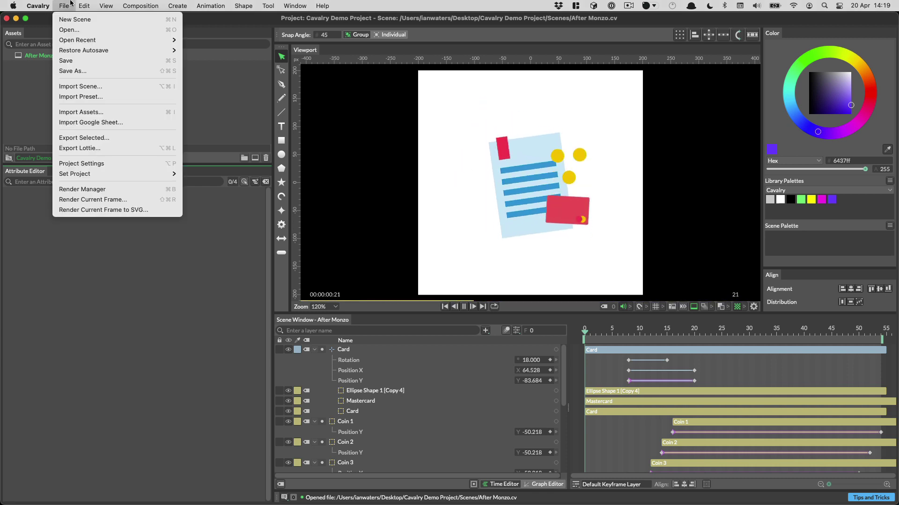
{"action": "left_click", "coordinate": [90, 148]}
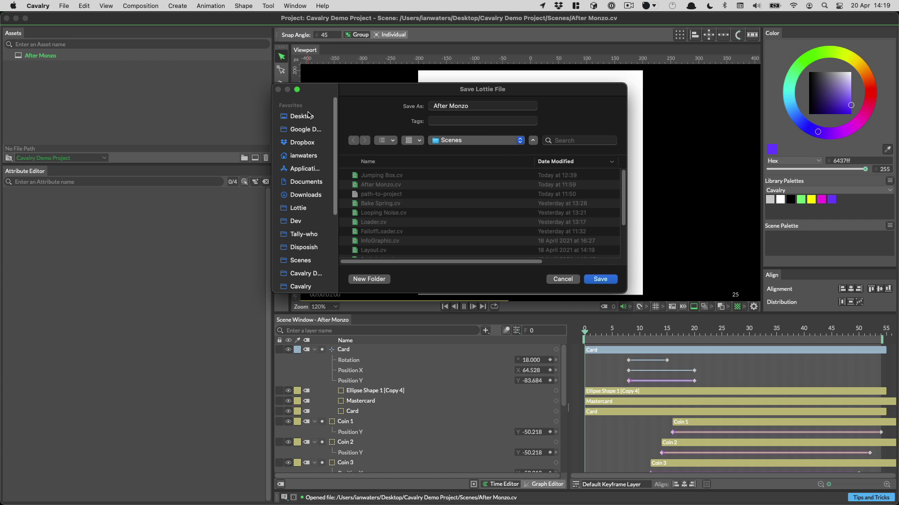
{"action": "left_click", "coordinate": [308, 115]}
{"action": "left_click", "coordinate": [606, 280]}
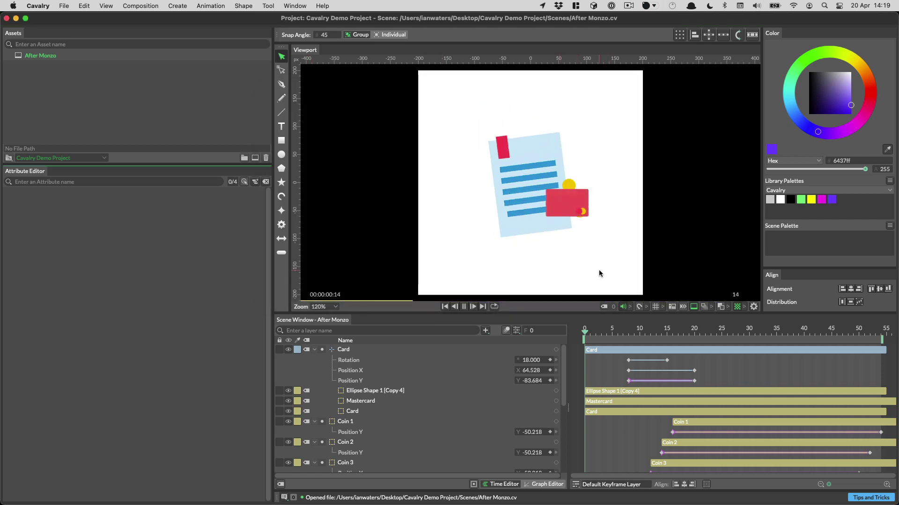
- Switch to Safari to view the After Monzo Lottie preview on LottieFiles
{"action": "key", "text": "super+Tab"}
{"action": "key", "text": "super+Tab"}
{"action": "key", "text": "super+Tab"}
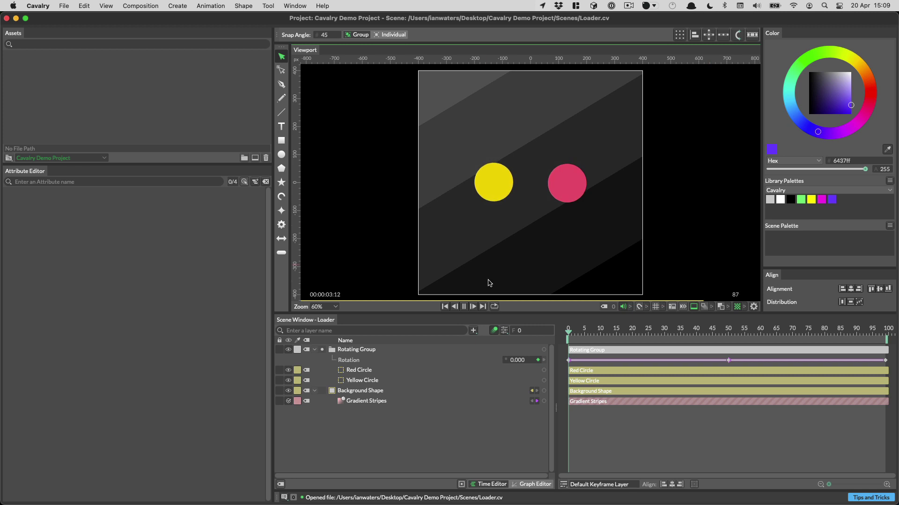
- Stop the Loader scene's playback at frame 13
{"action": "left_click", "coordinate": [464, 306]}
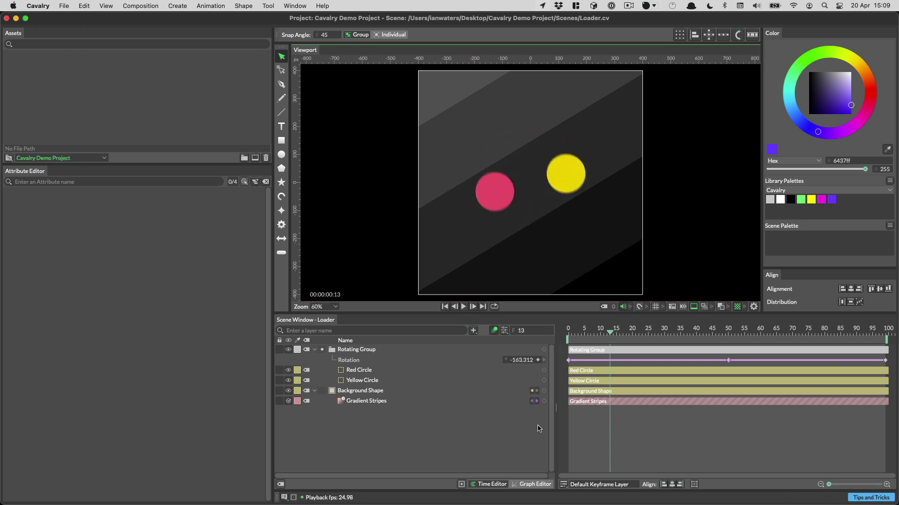
- Start a new scene and draw two circles with the Ellipse tool
{"action": "key", "text": "super+o"}
{"action": "key", "text": "Return"}
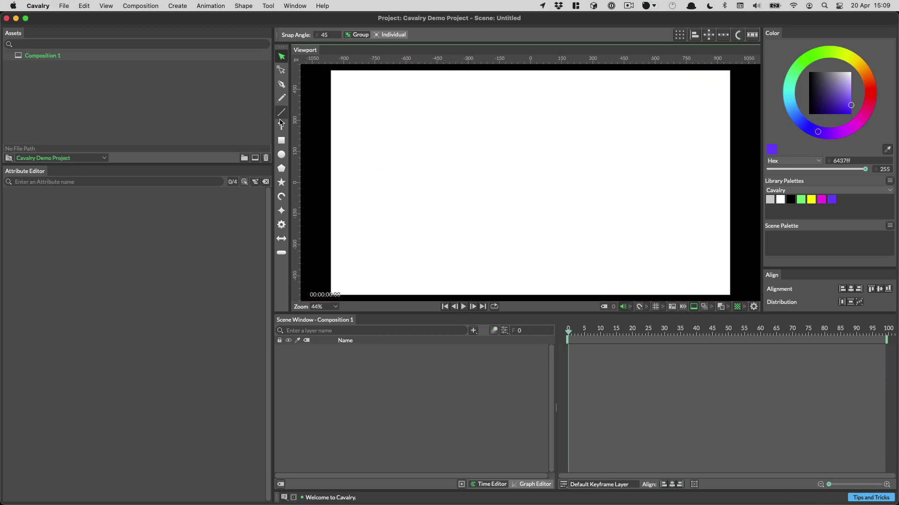
{"action": "left_click", "coordinate": [281, 155]}
{"action": "left_click", "coordinate": [281, 155]}
- Set the circles' Position X to -130 and 130
{"action": "left_click", "coordinate": [145, 215]}
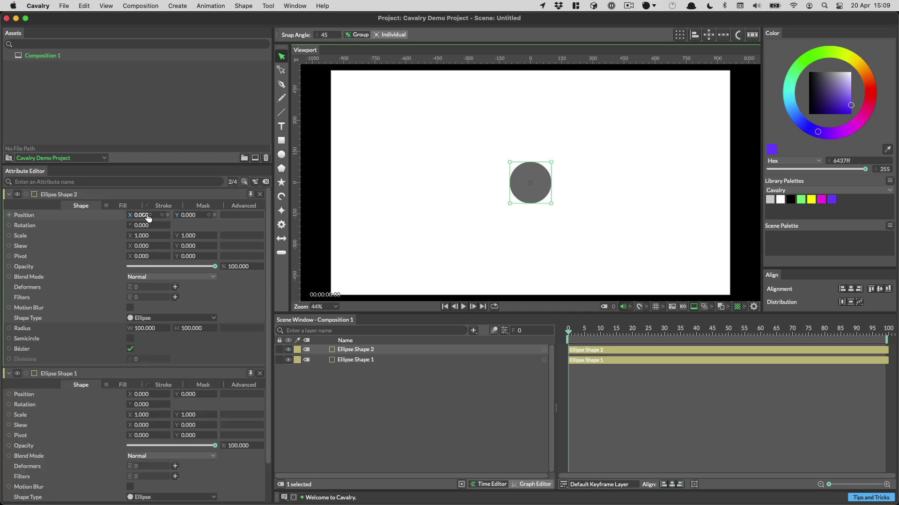
{"action": "type", "text": "-130"}
{"action": "key", "text": "Return"}
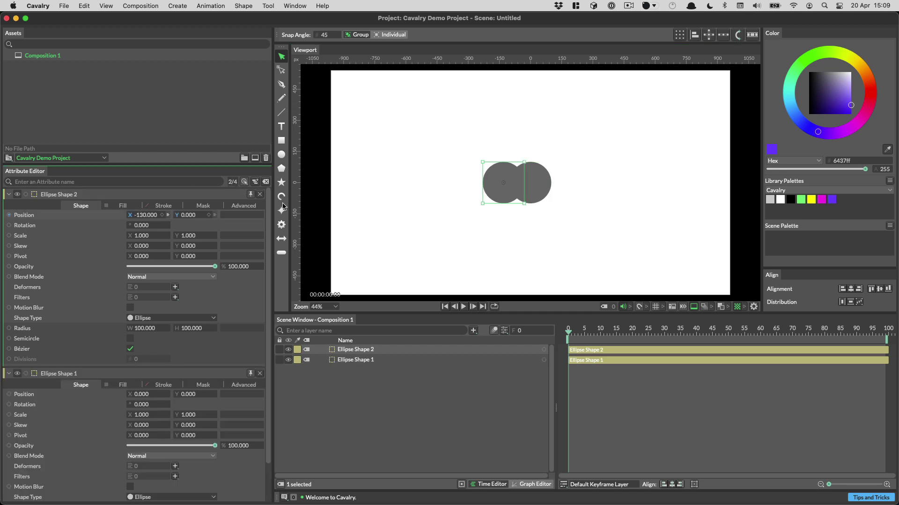
{"action": "left_click", "coordinate": [151, 393]}
{"action": "type", "text": "130"}
{"action": "key", "text": "Return"}
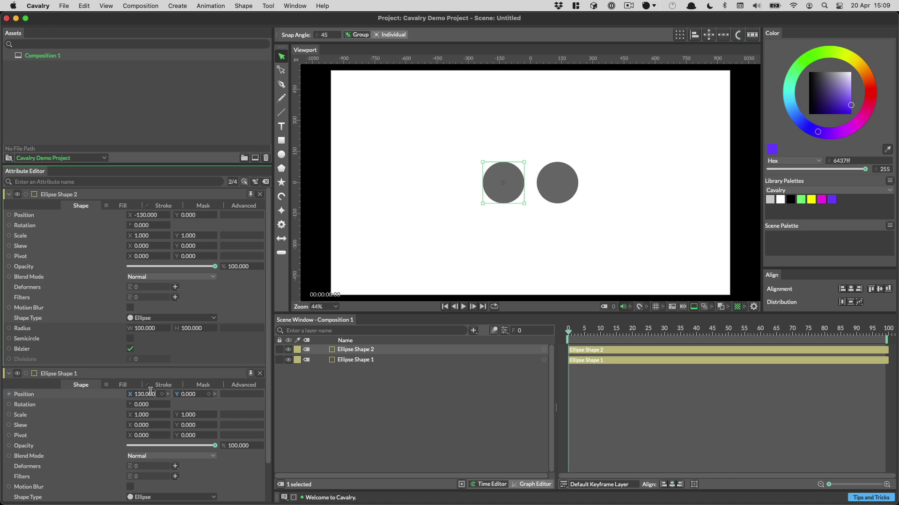
- Fill the left circle magenta and the right purple, then group them into Group 1
{"action": "left_click", "coordinate": [822, 199]}
{"action": "key", "text": "Down"}
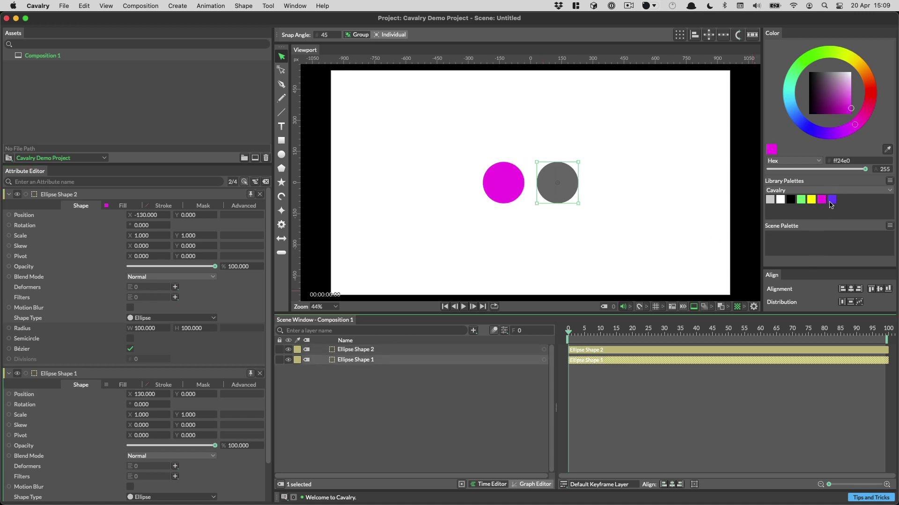
{"action": "left_click", "coordinate": [832, 201]}
{"action": "key", "text": "super+a"}
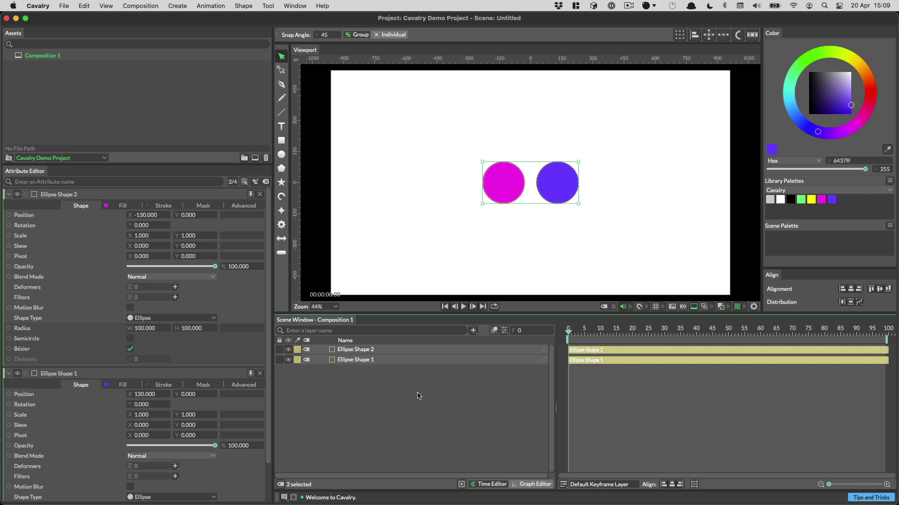
{"action": "key", "text": "super+g"}
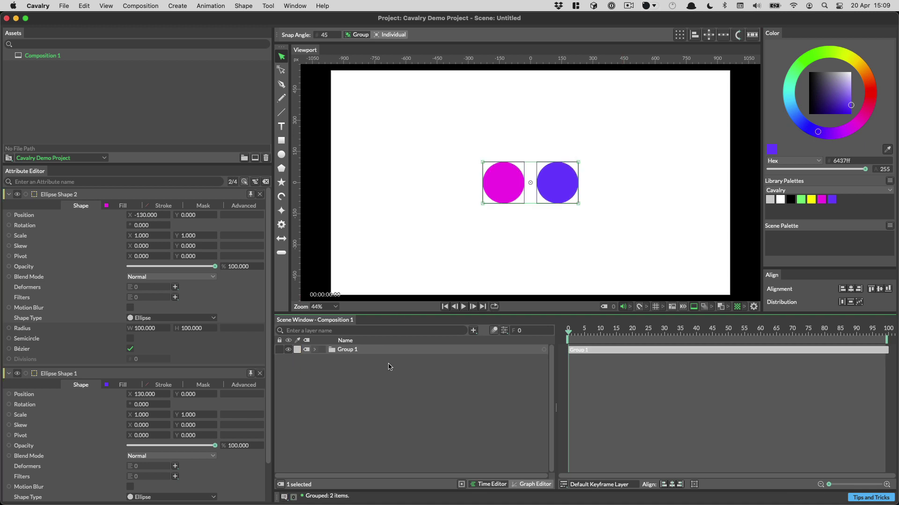
- Keyframe Group 1's Rotation at 0 on frame 0
{"action": "left_click", "coordinate": [313, 351]}
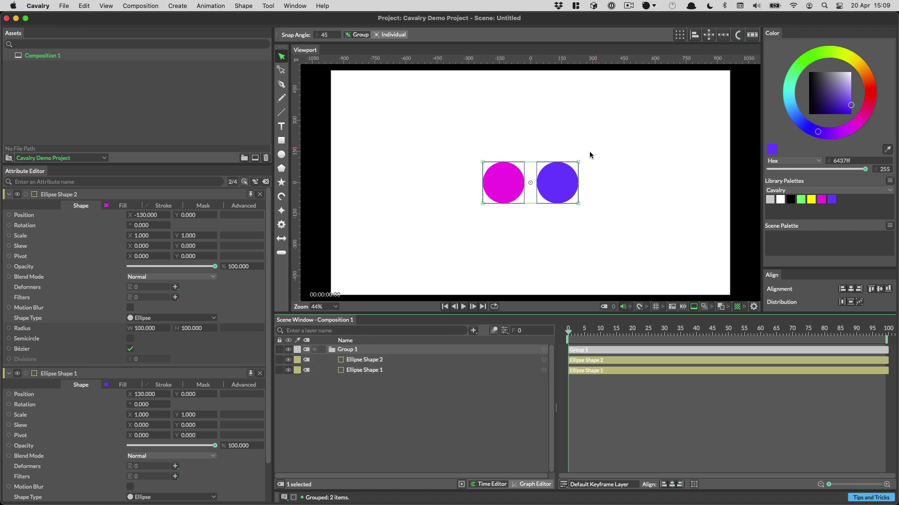
{"action": "mouse_move", "coordinate": [585, 156]}
{"action": "left_mouse_down"}
{"action": "mouse_move", "coordinate": [588, 130]}
{"action": "mouse_move", "coordinate": [597, 161]}
{"action": "left_mouse_up"}
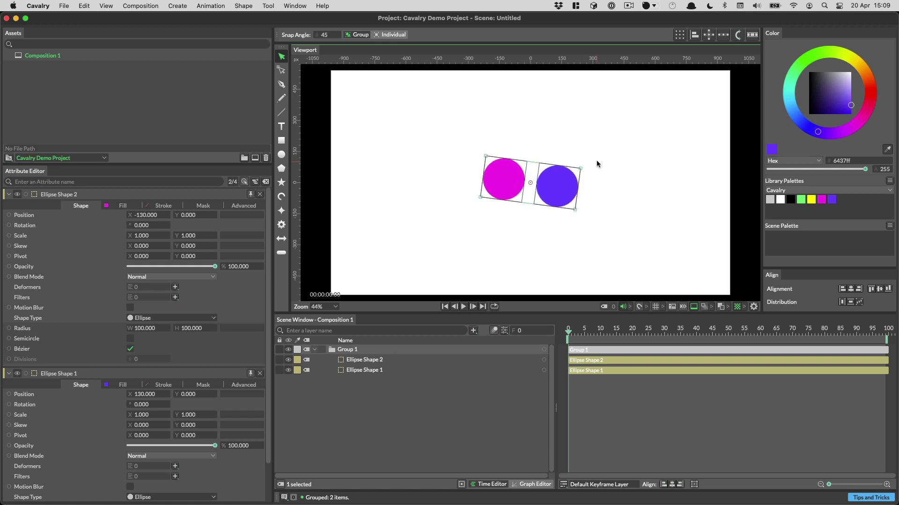
{"action": "key", "text": "super+z"}
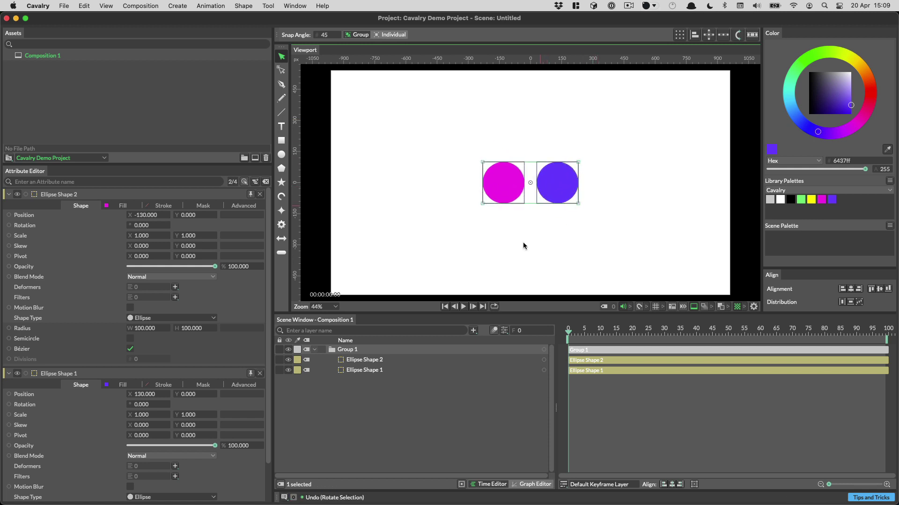
{"action": "left_click", "coordinate": [355, 351]}
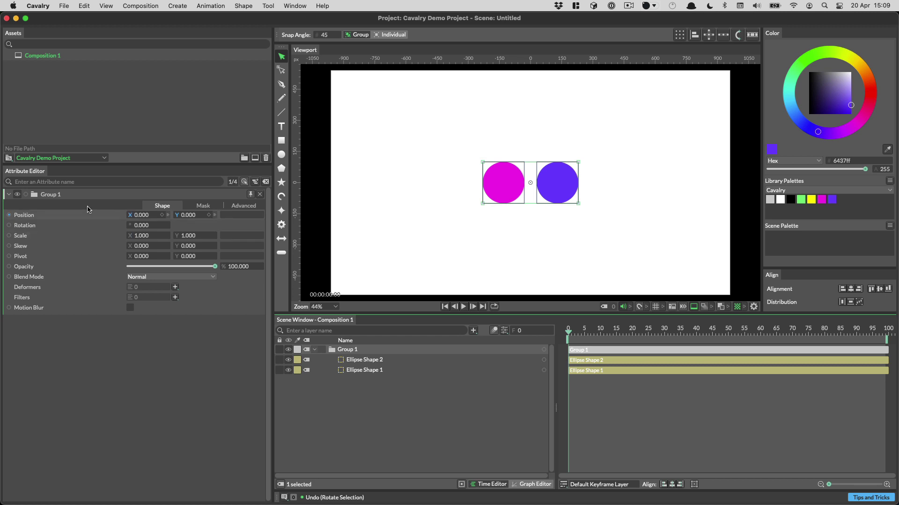
{"action": "left_click", "coordinate": [161, 225]}
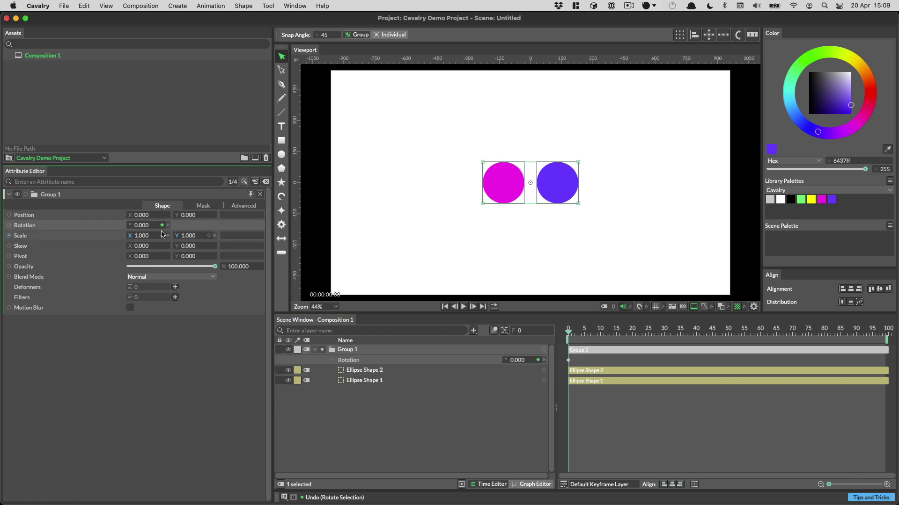
- Key Group 1's Rotation to -180 at frame 50 and -360 at frame 99
{"action": "left_click", "coordinate": [728, 332]}
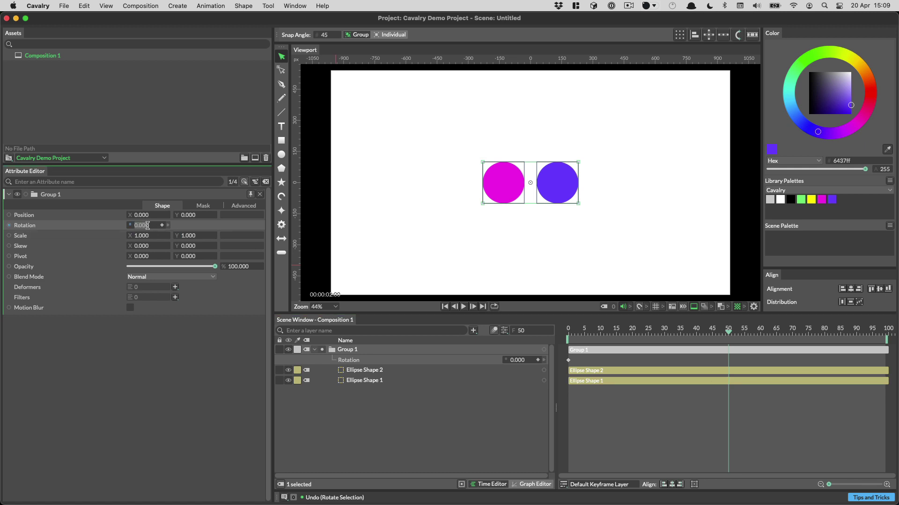
{"action": "type", "text": "-180"}
{"action": "key", "text": "Return"}
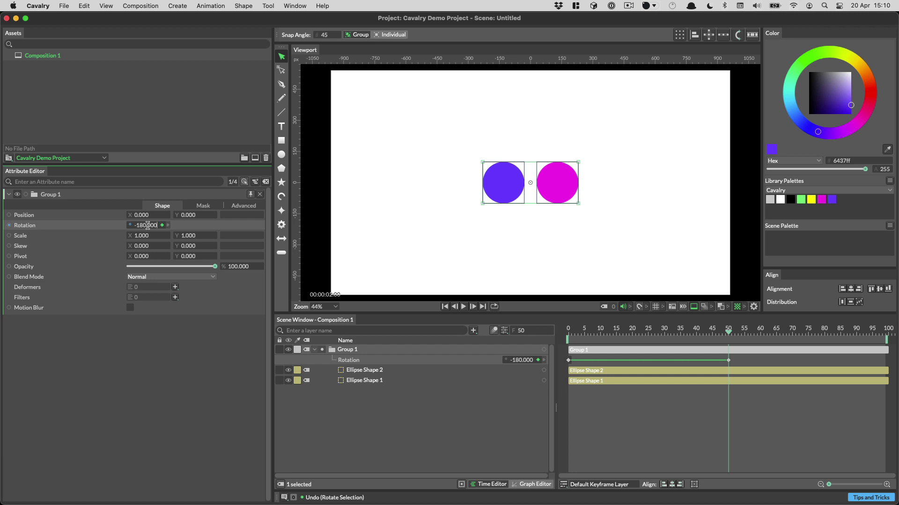
{"action": "left_click", "coordinate": [884, 331]}
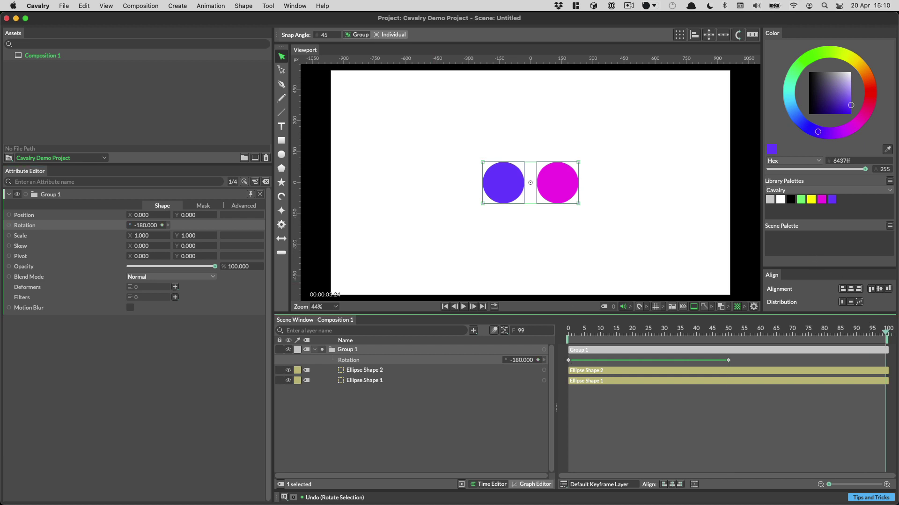
{"action": "left_click", "coordinate": [147, 226]}
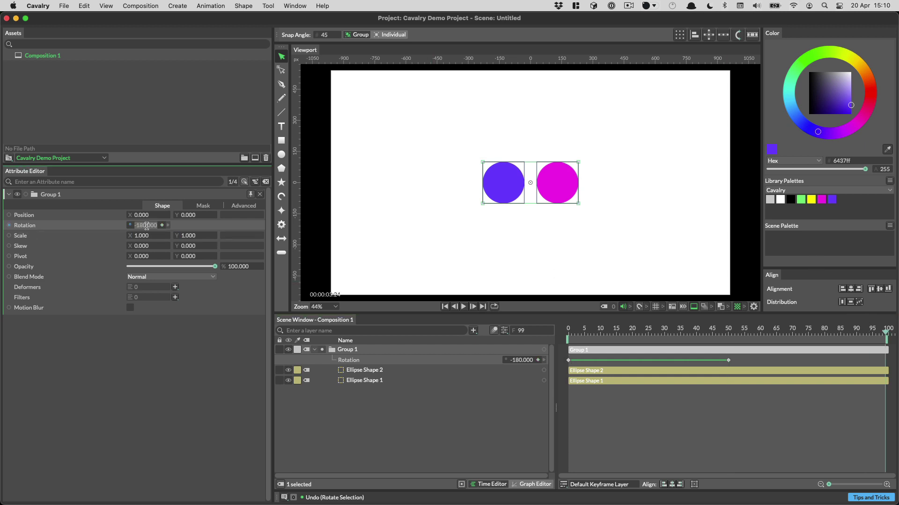
{"action": "type", "text": "-360"}
{"action": "key", "text": "Return"}
{"action": "left_click_drag", "start_coordinate": [580, 333], "coordinate": [885, 344]}
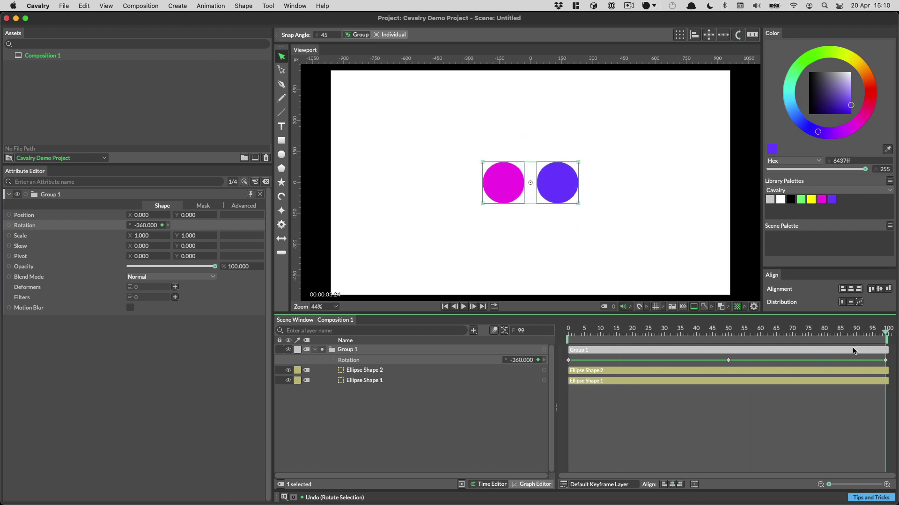
- Apply Magic Easing Spring In, Spring Out to the Rotation keyframes
{"action": "key", "text": "Home"}
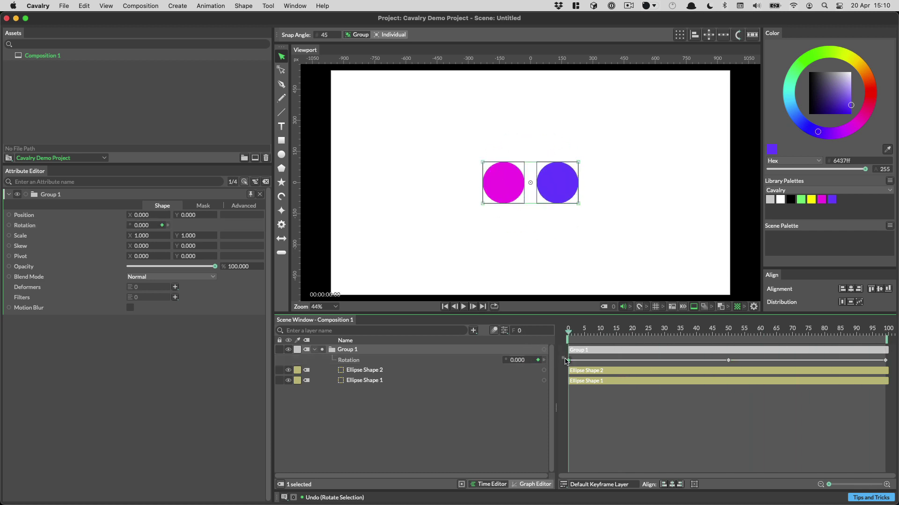
{"action": "left_click_drag", "start_coordinate": [562, 359], "coordinate": [740, 362]}
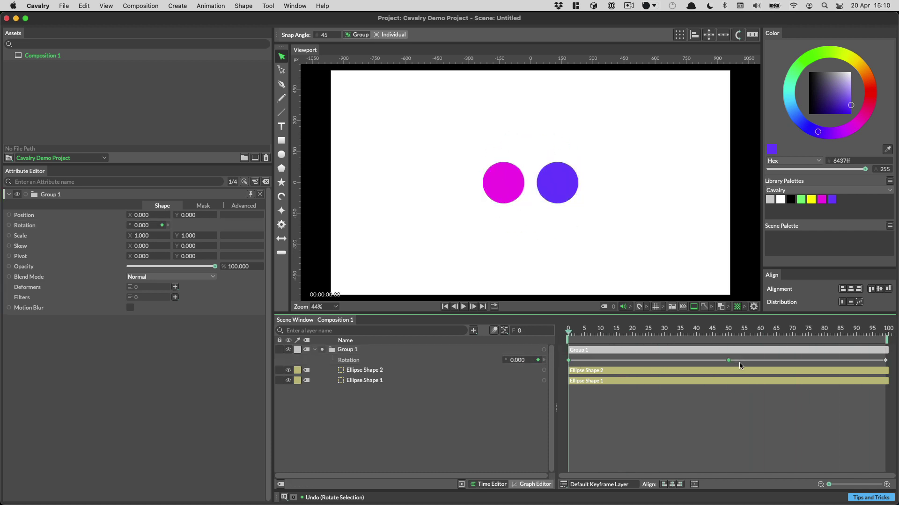
{"action": "right_click", "coordinate": [568, 361]}
{"action": "mouse_move", "coordinate": [603, 373]}
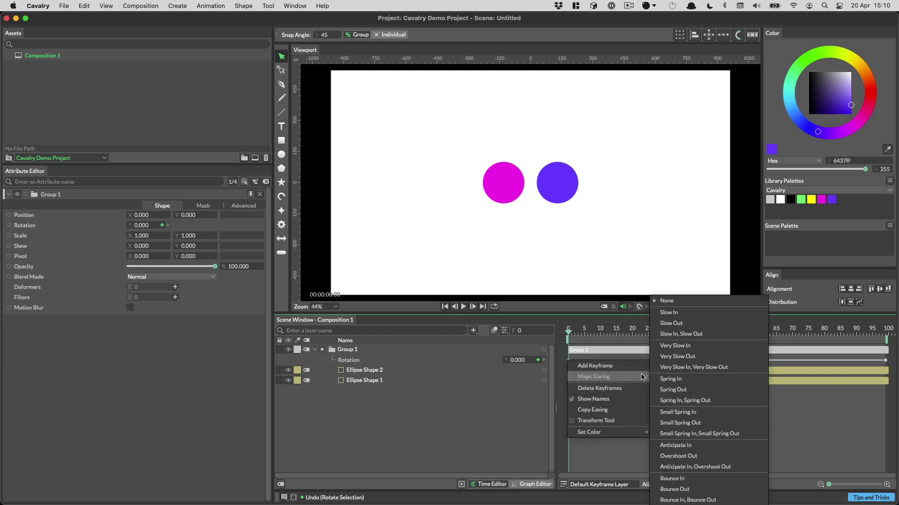
{"action": "left_click", "coordinate": [689, 396]}
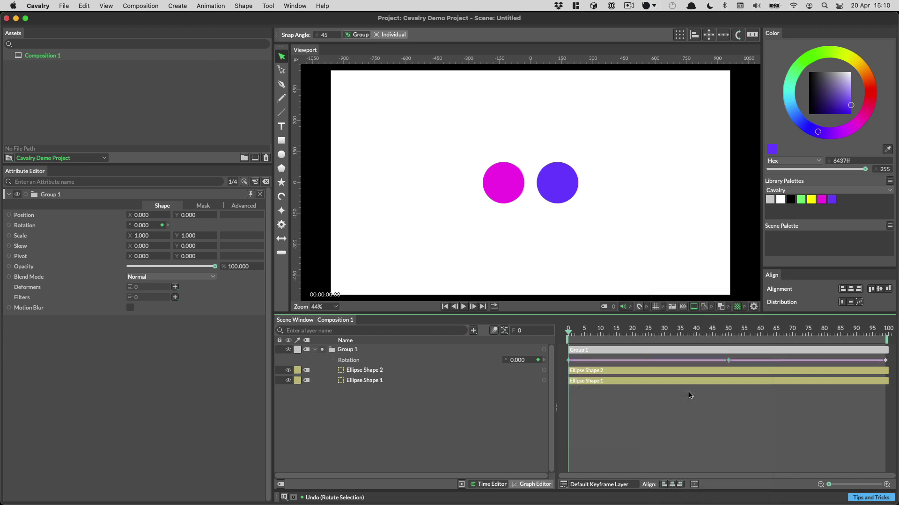
- Preview the springy spin and inspect its rotation curve in the Graph Editor
{"action": "left_click", "coordinate": [463, 307]}
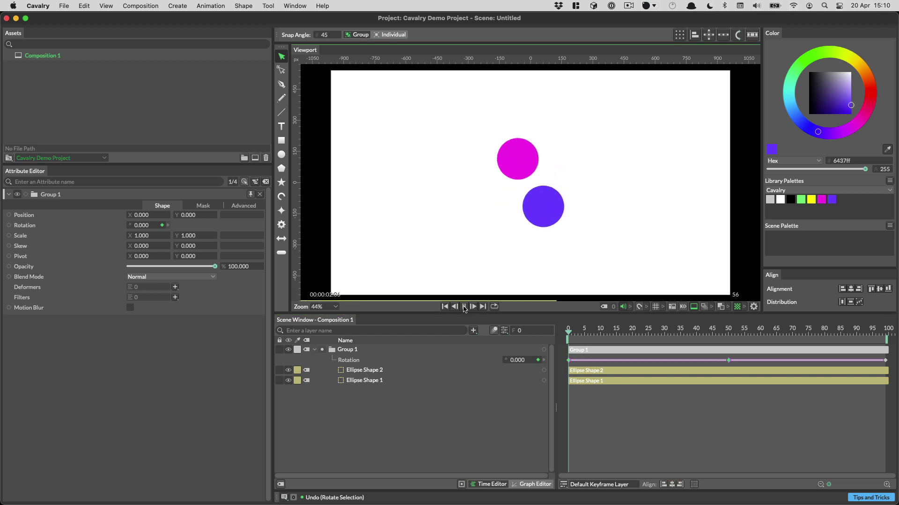
{"action": "left_click", "coordinate": [463, 307]}
{"action": "left_click", "coordinate": [538, 484]}
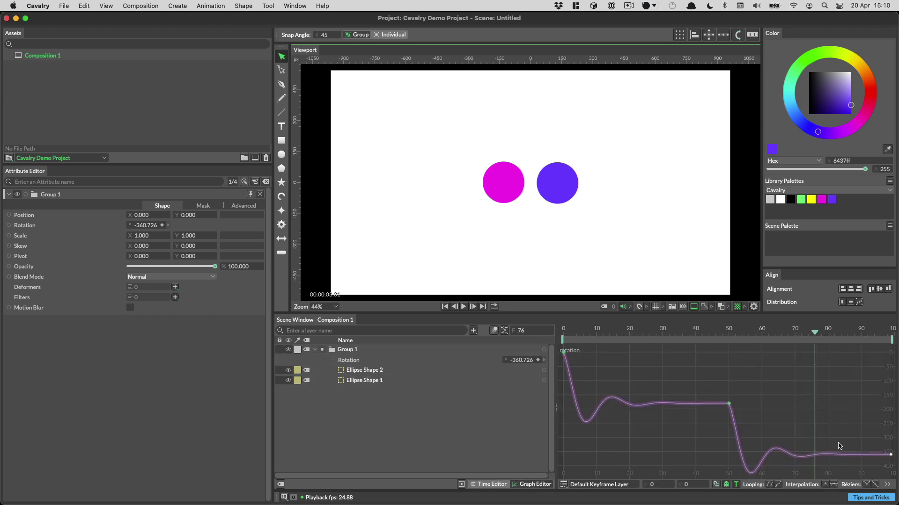
{"action": "left_click", "coordinate": [493, 487]}
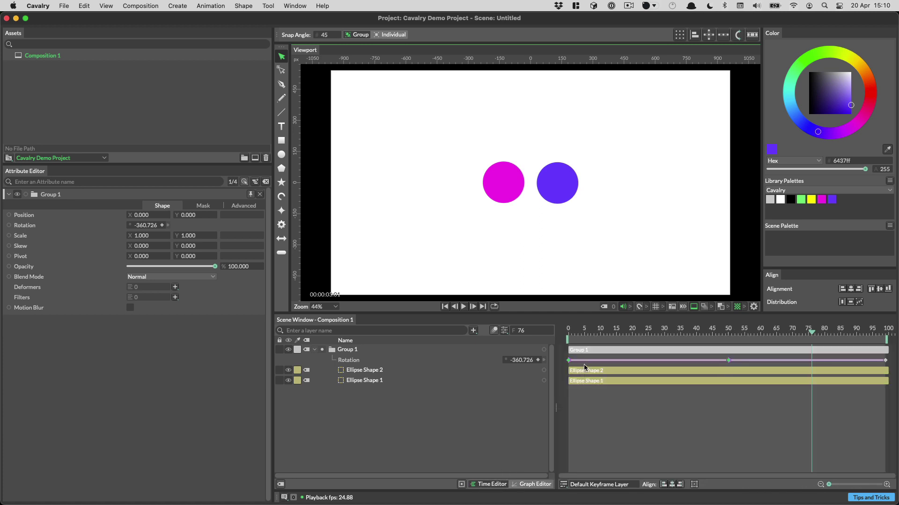
{"action": "right_click", "coordinate": [569, 361]}
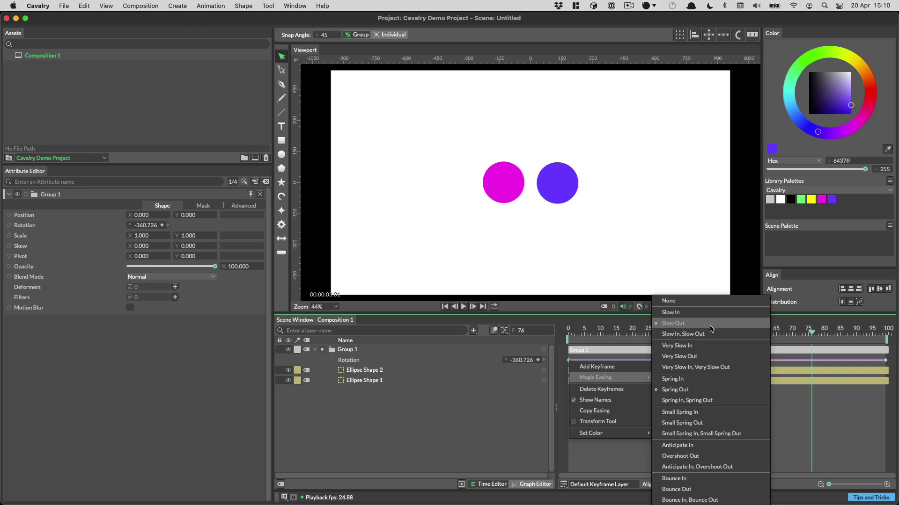
{"action": "left_click", "coordinate": [610, 456]}
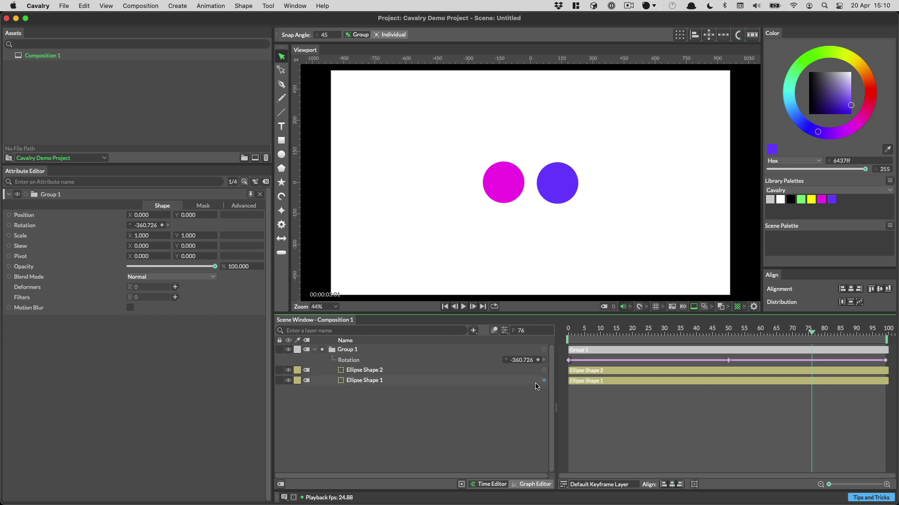
{"action": "left_click_drag", "start_coordinate": [575, 329], "coordinate": [661, 330]}
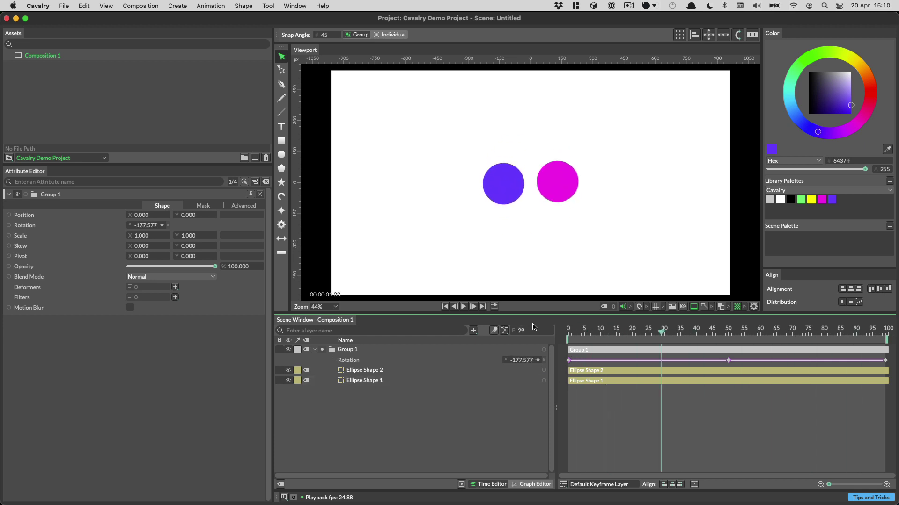
- Shrink the composition width from 1920 × 1080 to a square 894 × 894 canvas
{"action": "left_click", "coordinate": [504, 331]}
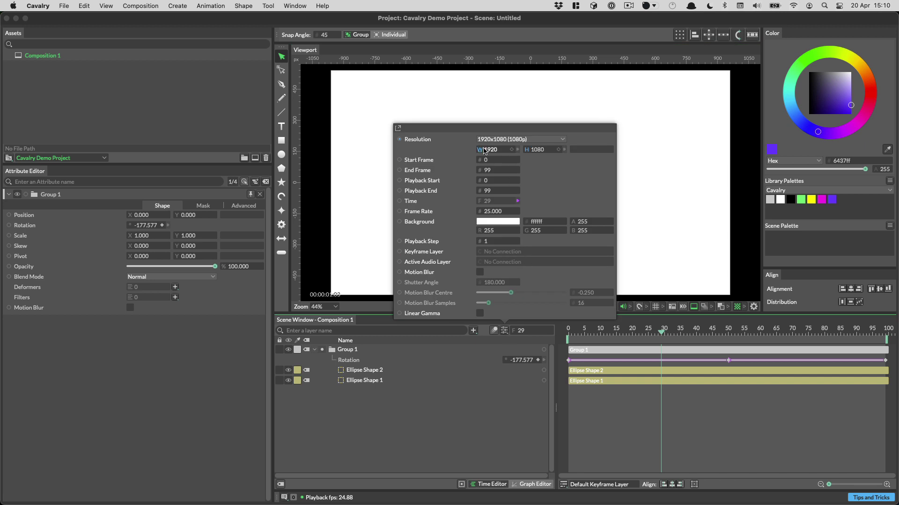
{"action": "left_click", "coordinate": [504, 331]}
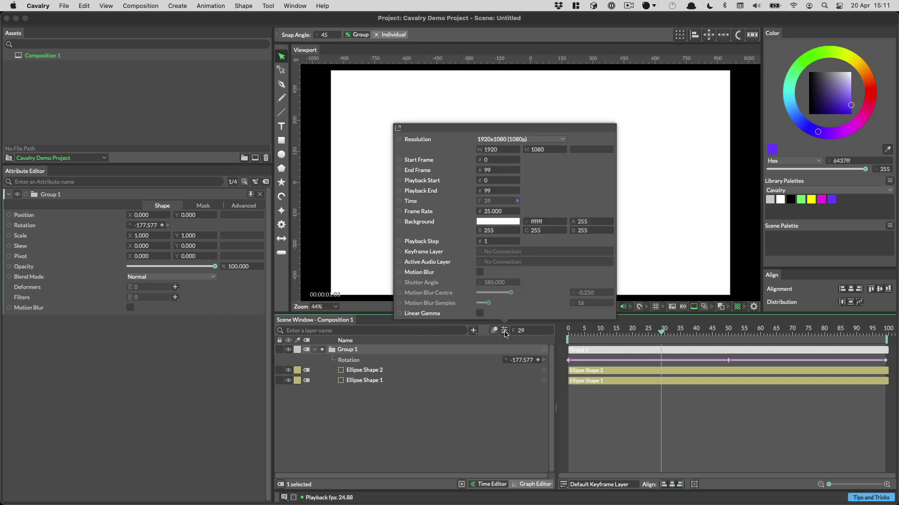
{"action": "left_click", "coordinate": [505, 331]}
{"action": "left_click_drag", "start_coordinate": [496, 152], "coordinate": [455, 152]}
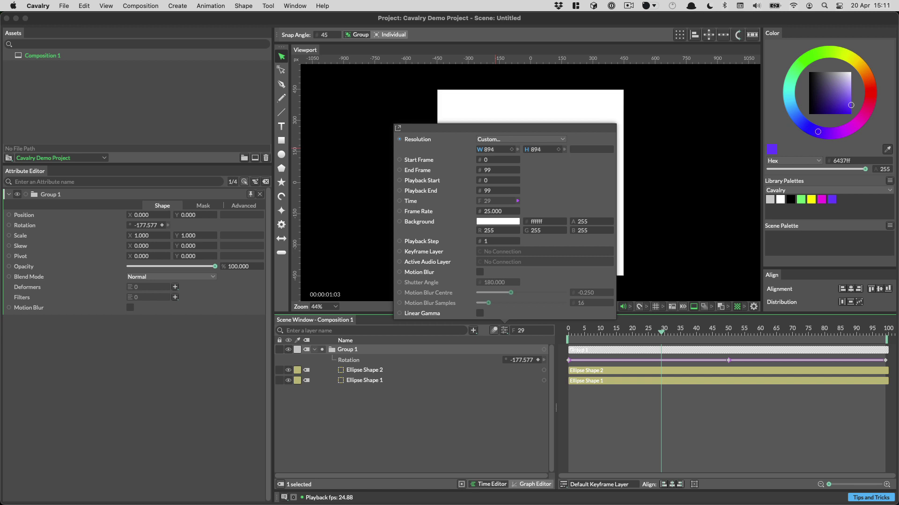
{"action": "left_click", "coordinate": [711, 149]}
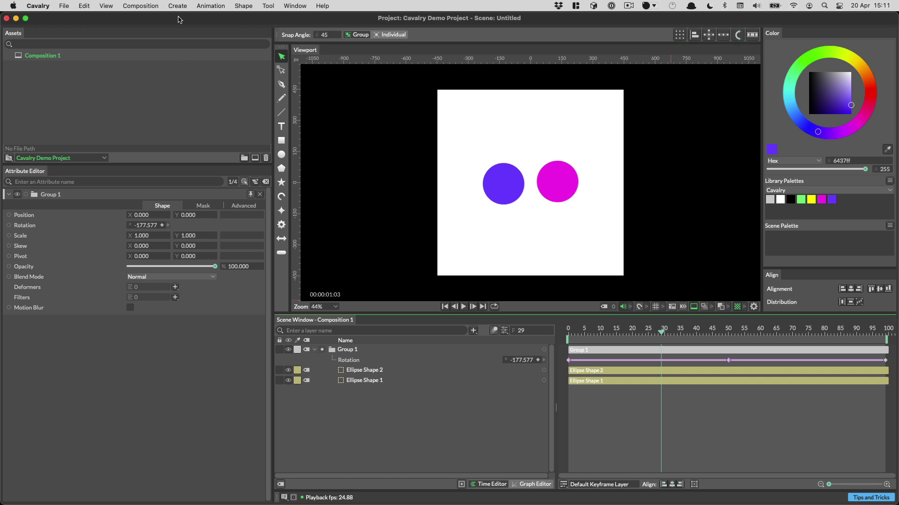
- Add a Background shape from the Create menu and move it below the circles
{"action": "left_click", "coordinate": [166, 3]}
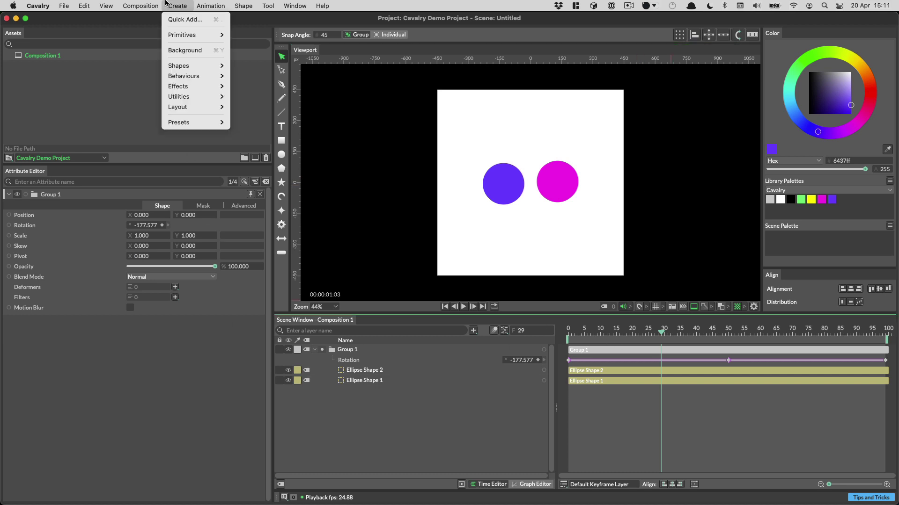
{"action": "left_click", "coordinate": [201, 52]}
{"action": "left_click_drag", "start_coordinate": [380, 351], "coordinate": [370, 427]}
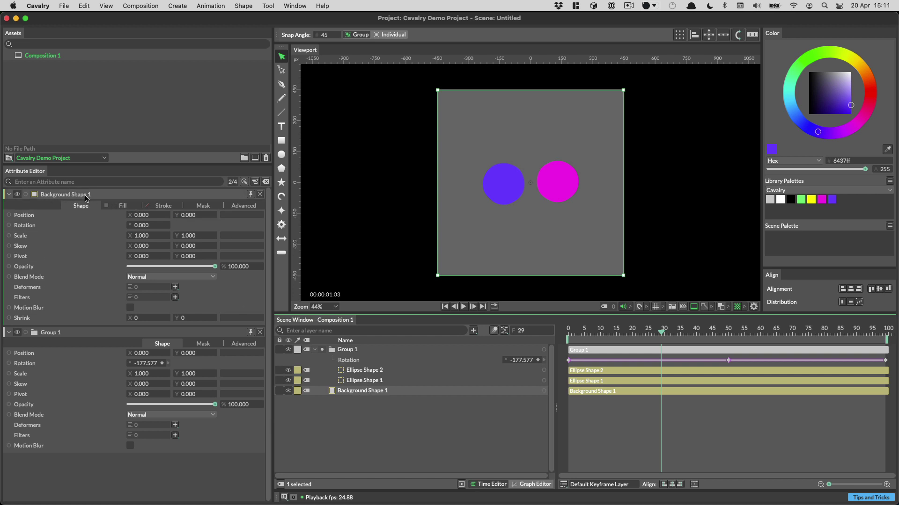
- Tint the background fill slightly red and add a Gradient Shader to it
{"action": "left_click", "coordinate": [120, 206]}
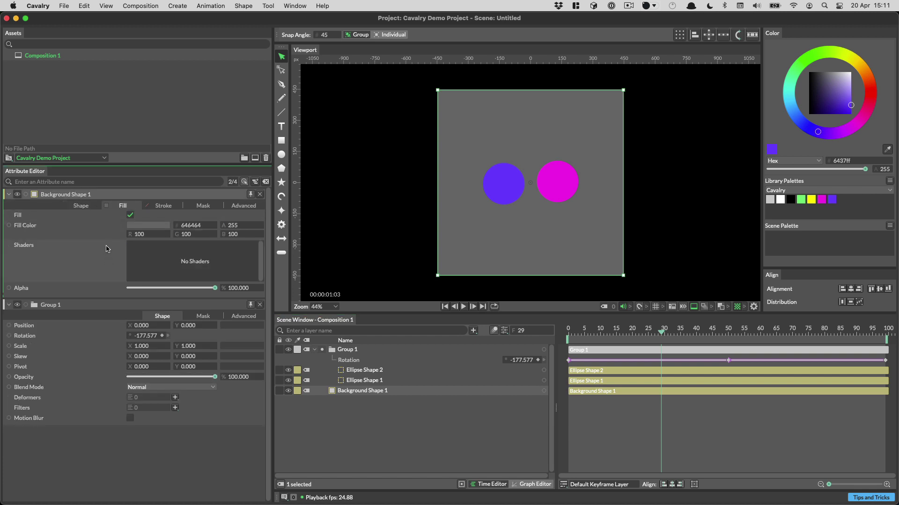
{"action": "mouse_move", "coordinate": [131, 239]}
{"action": "left_mouse_down"}
{"action": "mouse_move", "coordinate": [140, 240]}
{"action": "mouse_move", "coordinate": [132, 241]}
{"action": "left_mouse_up"}
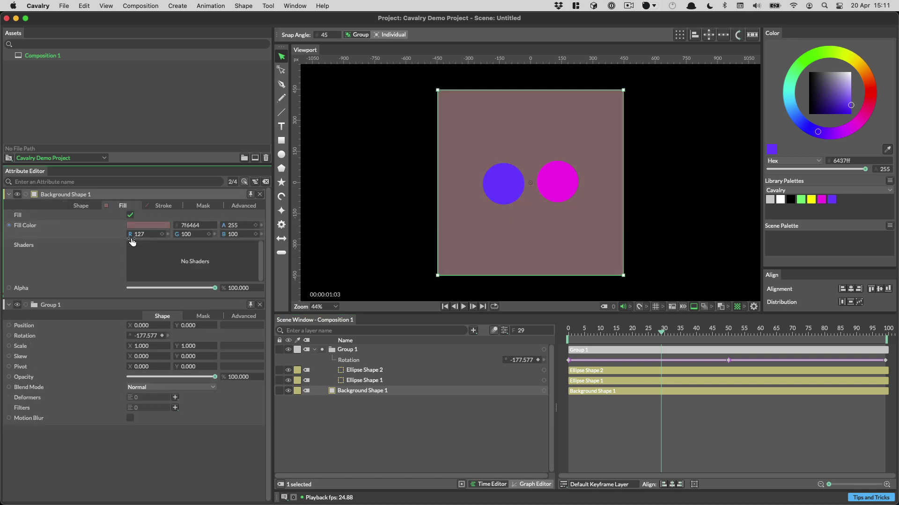
{"action": "right_click", "coordinate": [98, 253]}
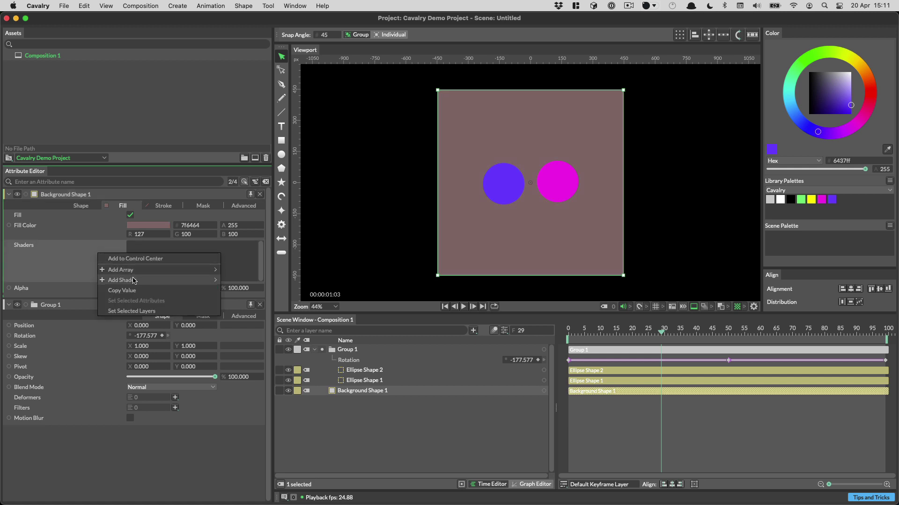
{"action": "mouse_move", "coordinate": [134, 280]}
{"action": "left_click", "coordinate": [263, 290]}
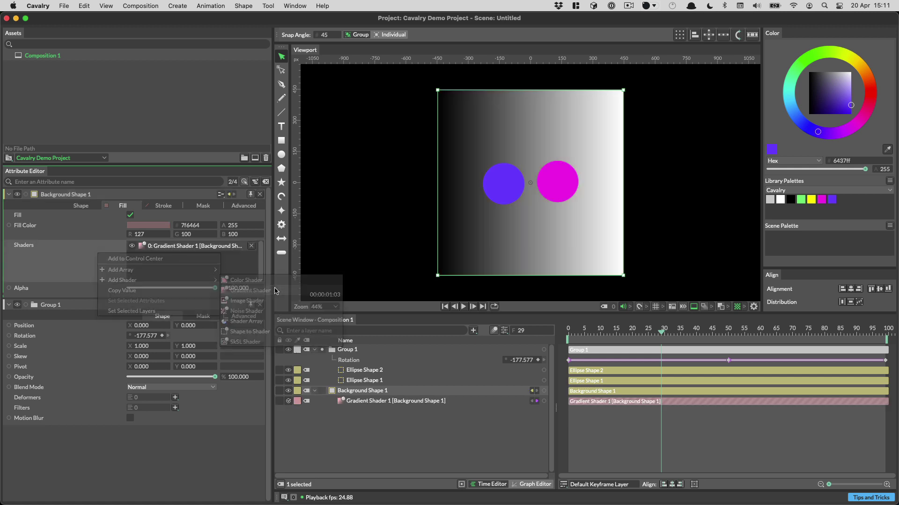
- Open Gradient Shader 1's attributes and keep its Mode as Linear Gradient
{"action": "left_click", "coordinate": [179, 248]}
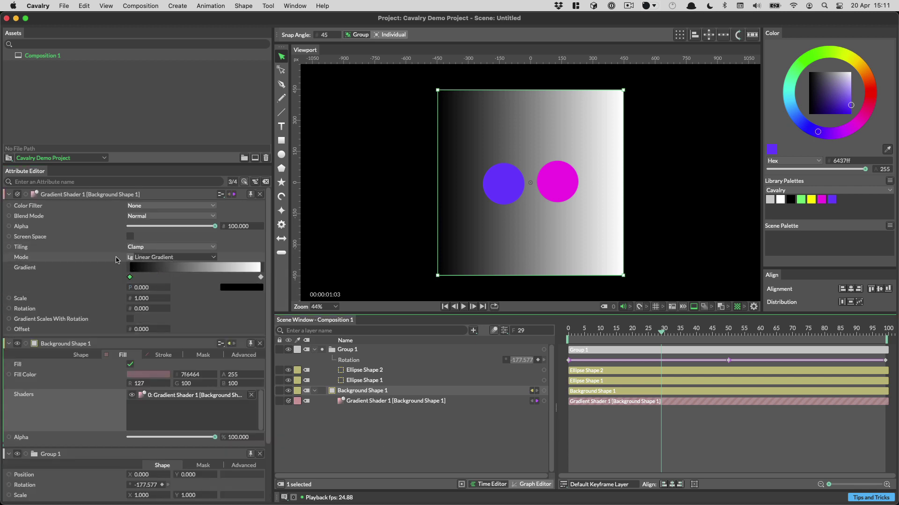
{"action": "left_click", "coordinate": [157, 258]}
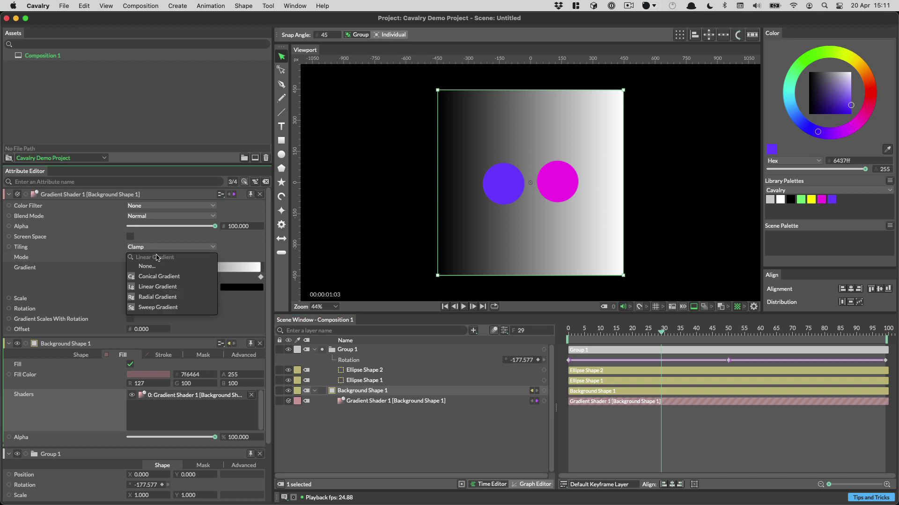
{"action": "left_click", "coordinate": [180, 290]}
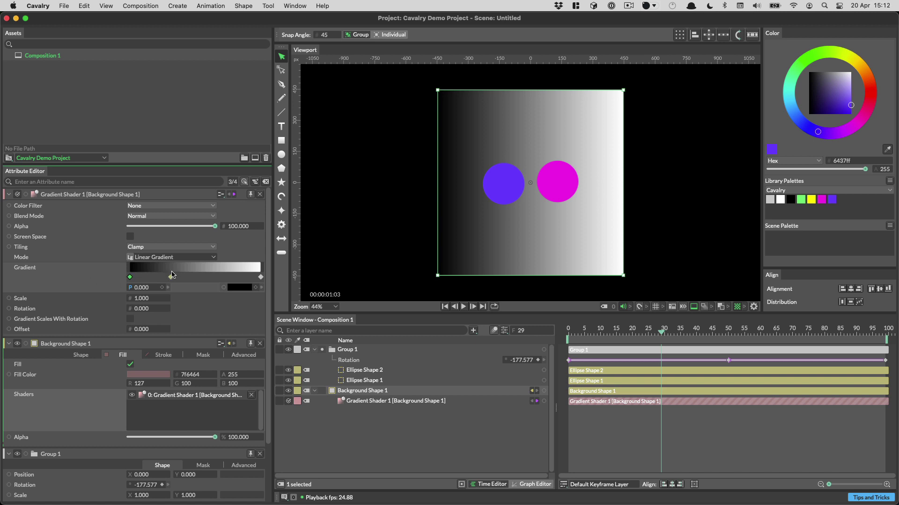
- Rotate the background gradient to 108.9
{"action": "left_click", "coordinate": [187, 276]}
{"action": "key", "text": "Delete"}
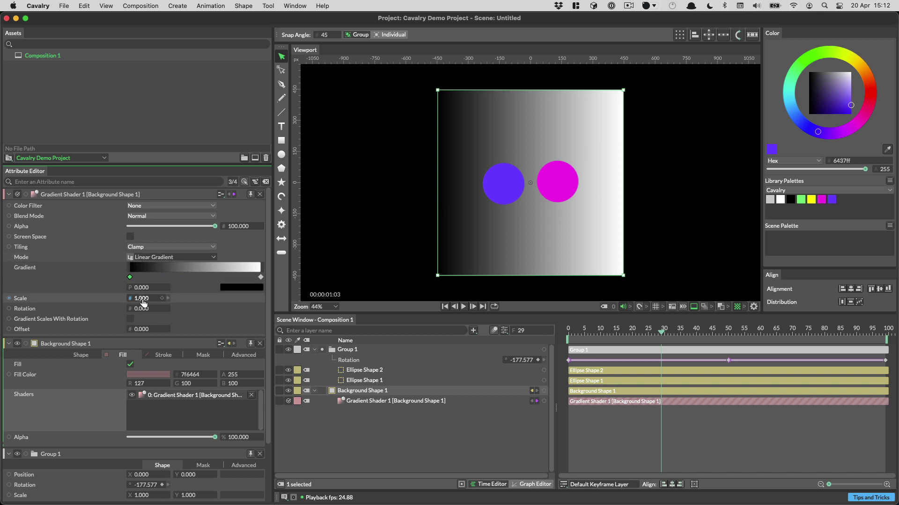
{"action": "left_click_drag", "start_coordinate": [140, 309], "coordinate": [179, 309]}
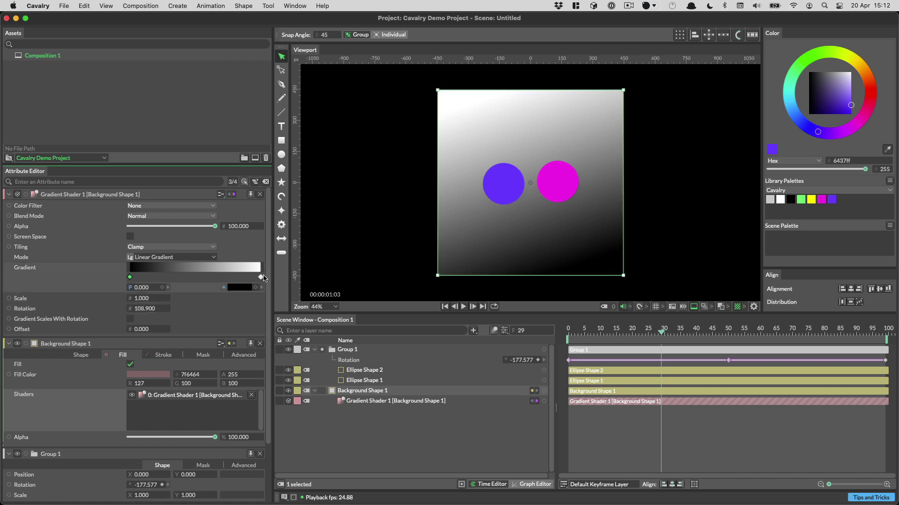
- Change the gradient's white end stop to dim grey 666666
{"action": "double_click", "coordinate": [261, 278]}
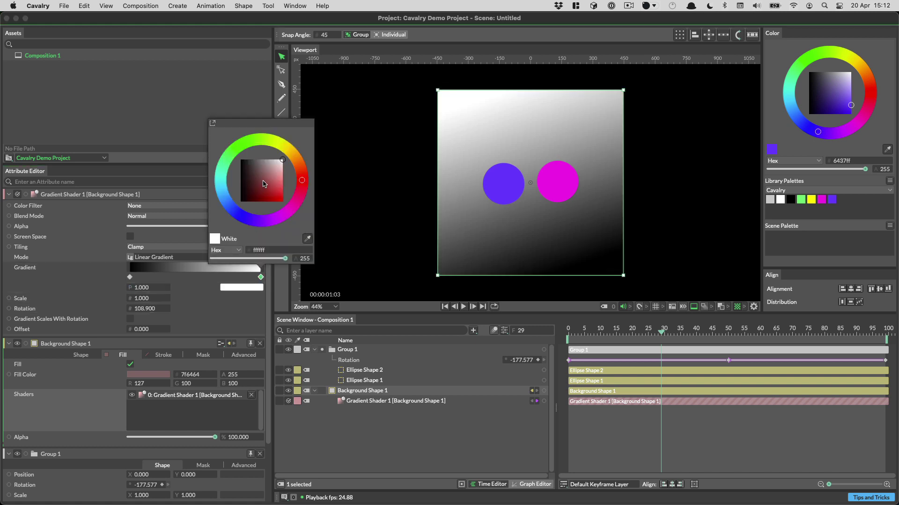
{"action": "mouse_move", "coordinate": [265, 172]}
{"action": "left_mouse_down"}
{"action": "mouse_move", "coordinate": [250, 161]}
{"action": "mouse_move", "coordinate": [259, 164]}
{"action": "left_mouse_up"}
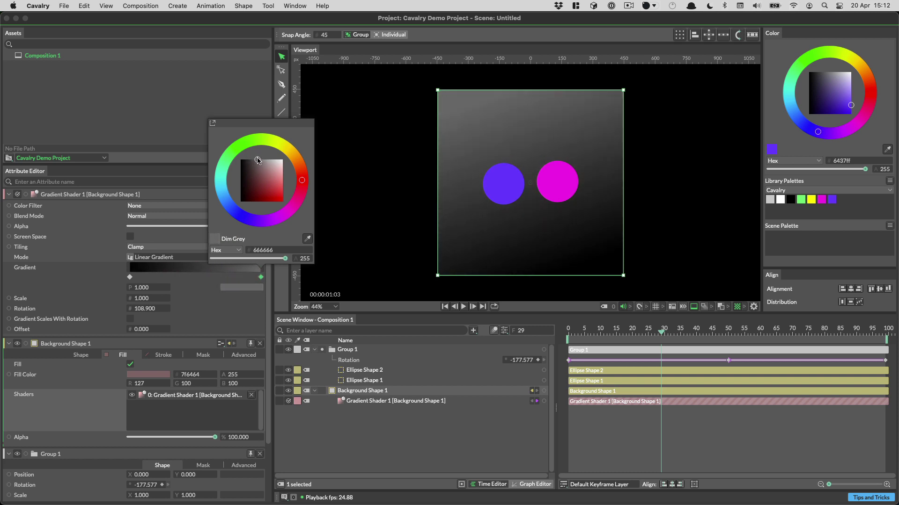
{"action": "left_click", "coordinate": [158, 140]}
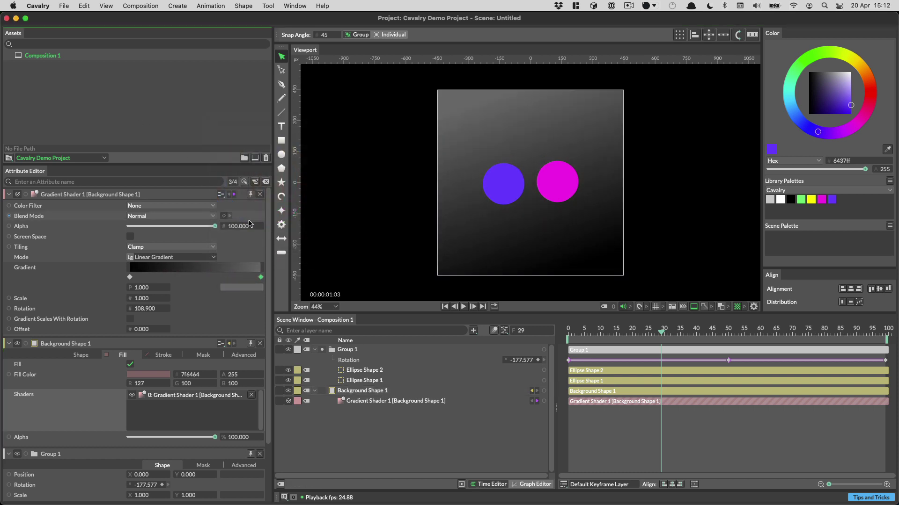
- Subdivide the background gradient into more grey stops
{"action": "right_click", "coordinate": [187, 269]}
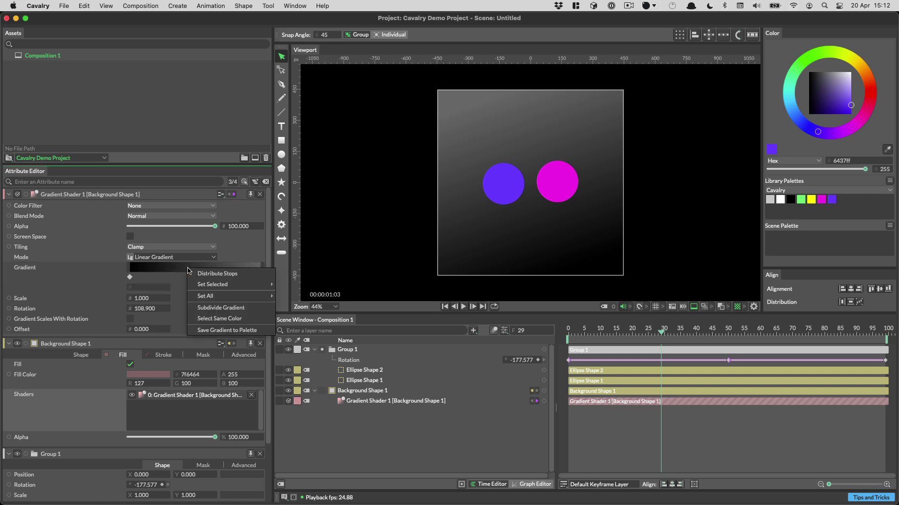
{"action": "left_click", "coordinate": [171, 309]}
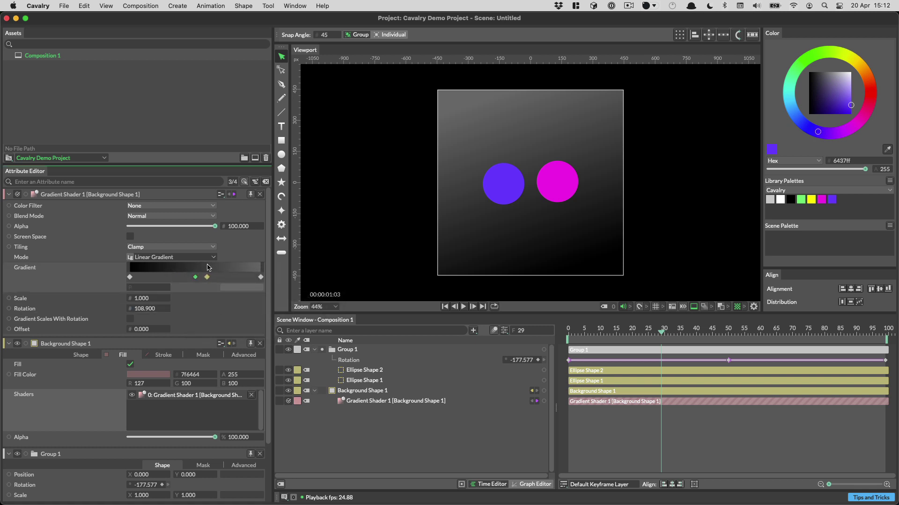
{"action": "right_click", "coordinate": [208, 265]}
{"action": "left_click", "coordinate": [236, 304]}
- Set all gradient stops to Stepped and rotate the bands to 126°
{"action": "right_click", "coordinate": [184, 271]}
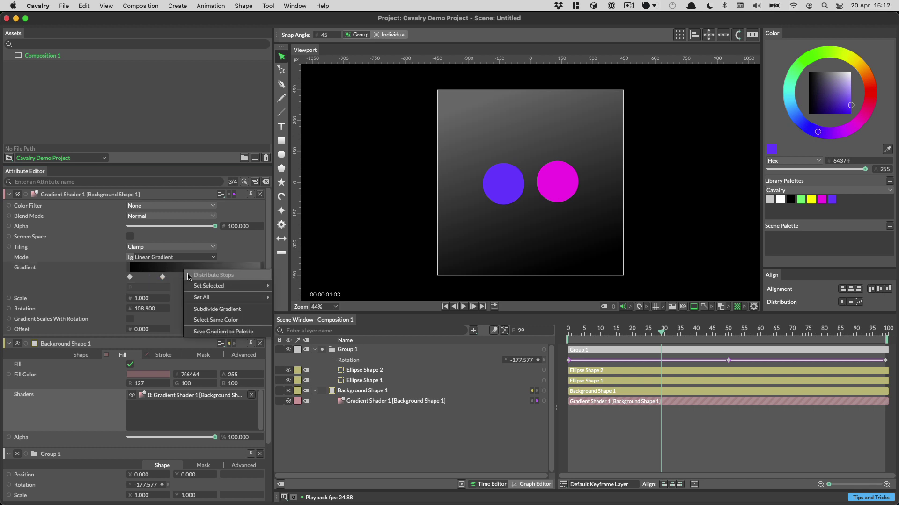
{"action": "mouse_move", "coordinate": [200, 298]}
{"action": "left_click", "coordinate": [302, 308]}
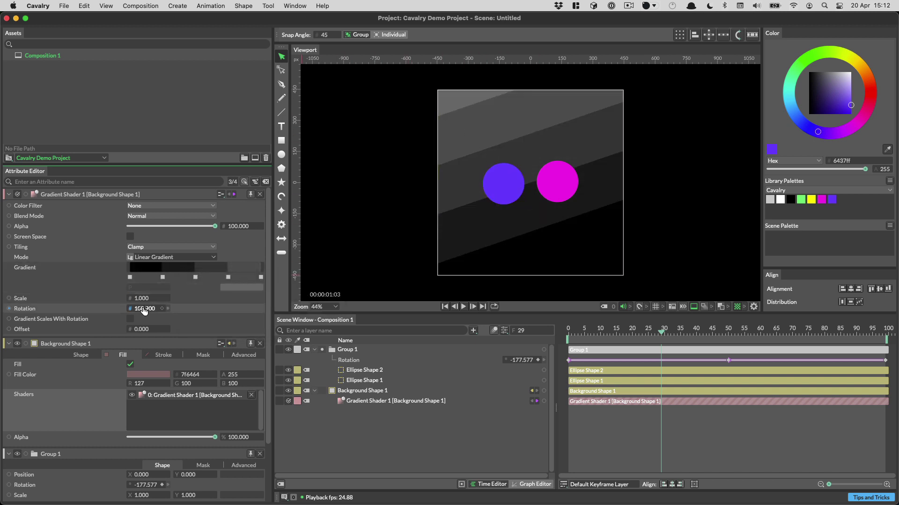
{"action": "left_click_drag", "start_coordinate": [142, 309], "coordinate": [162, 309]}
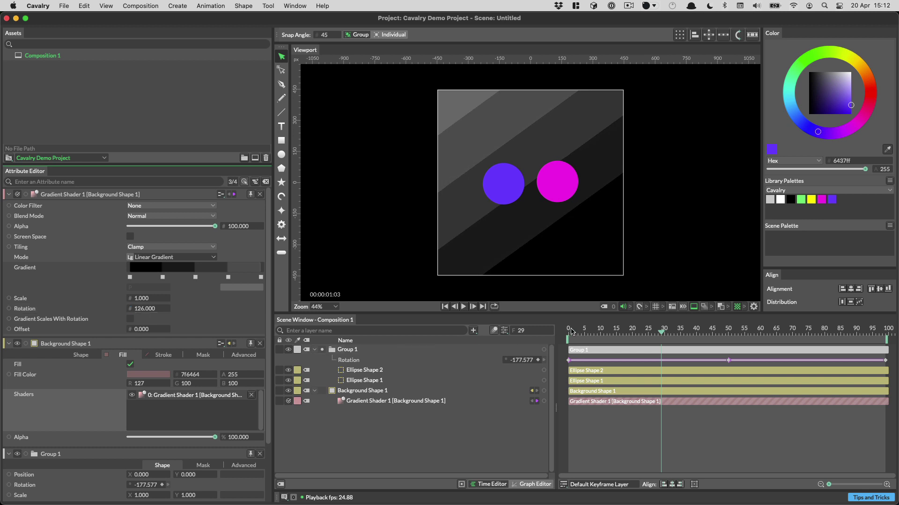
{"action": "left_click", "coordinate": [571, 331]}
- Rename Composition 1 to 'Circle Loader' and export it as Lottie to the Desktop
{"action": "left_click", "coordinate": [463, 306]}
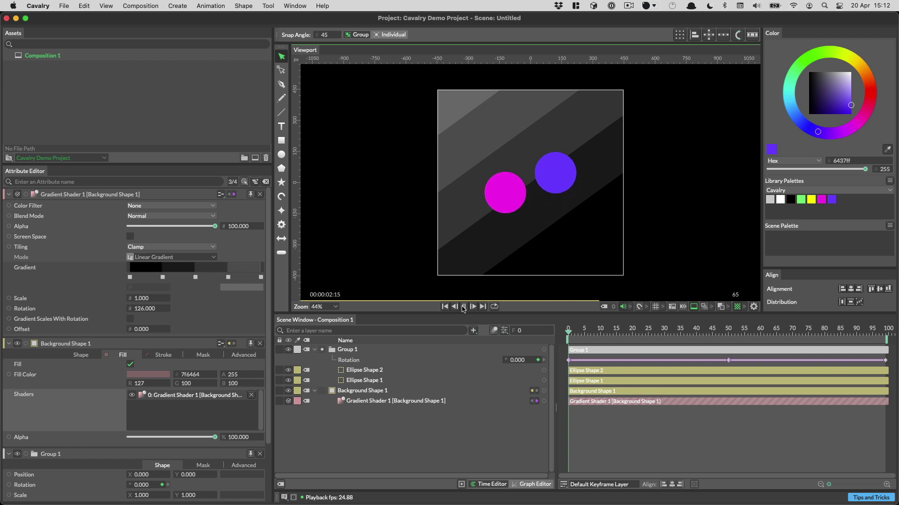
{"action": "left_click", "coordinate": [462, 307]}
{"action": "left_click", "coordinate": [82, 87]}
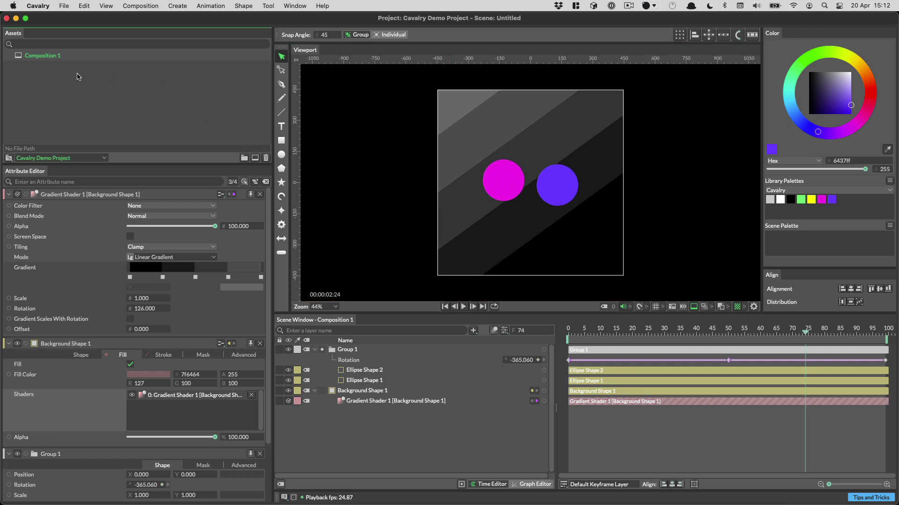
{"action": "left_click", "coordinate": [69, 58]}
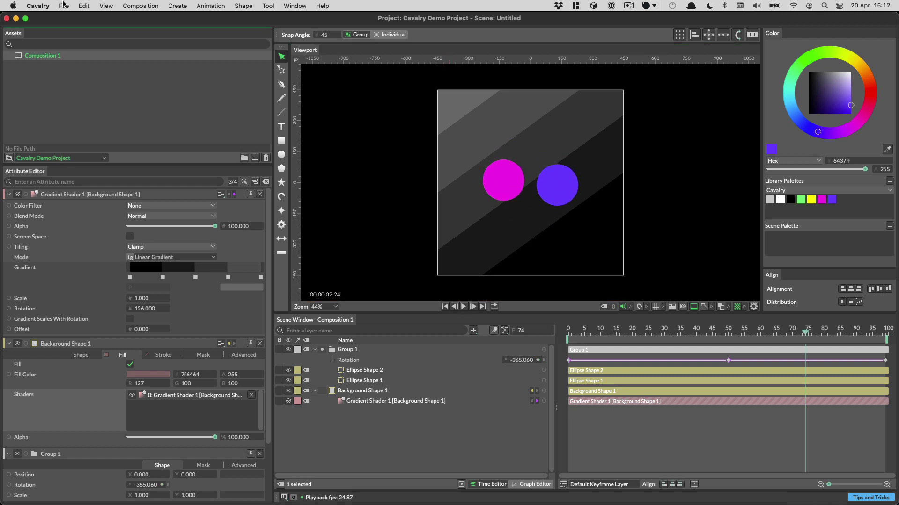
{"action": "double_click", "coordinate": [69, 58]}
{"action": "type", "text": "Circle Loader"}
{"action": "key", "text": "Return"}
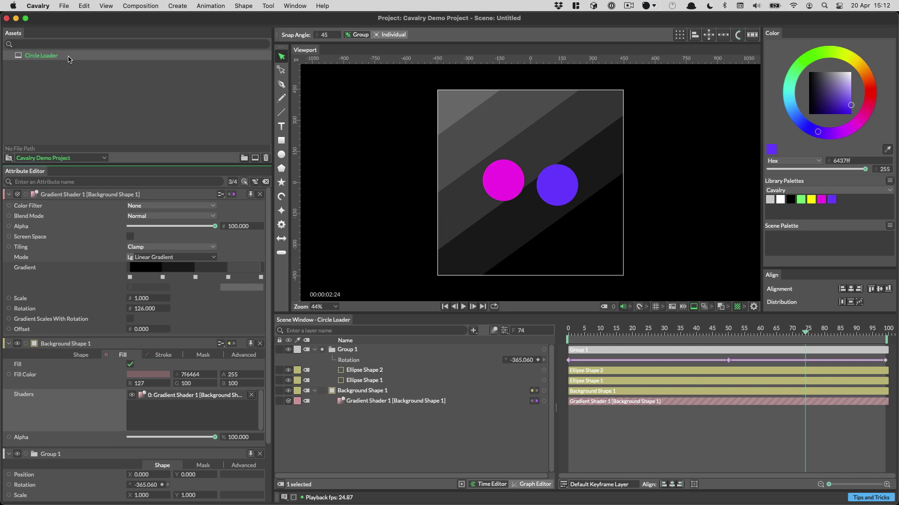
{"action": "key", "text": "super+shift+e"}
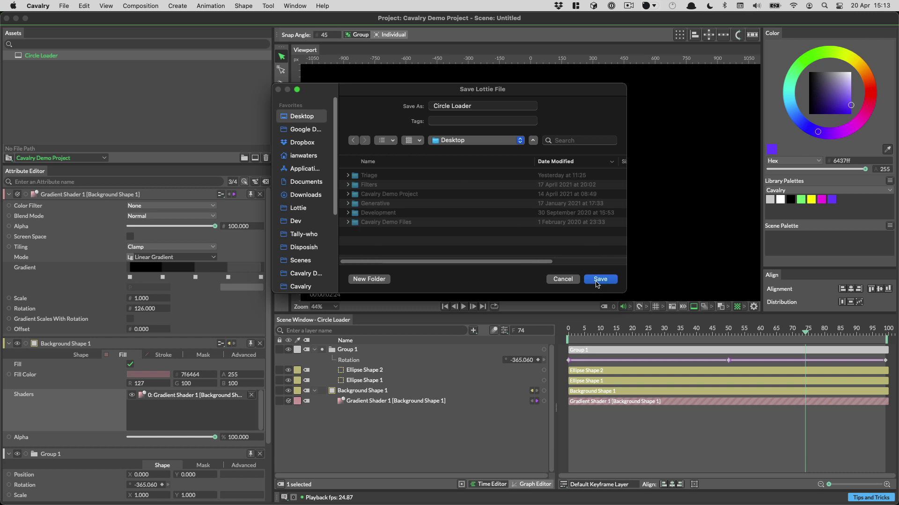
{"action": "left_click", "coordinate": [594, 283]}
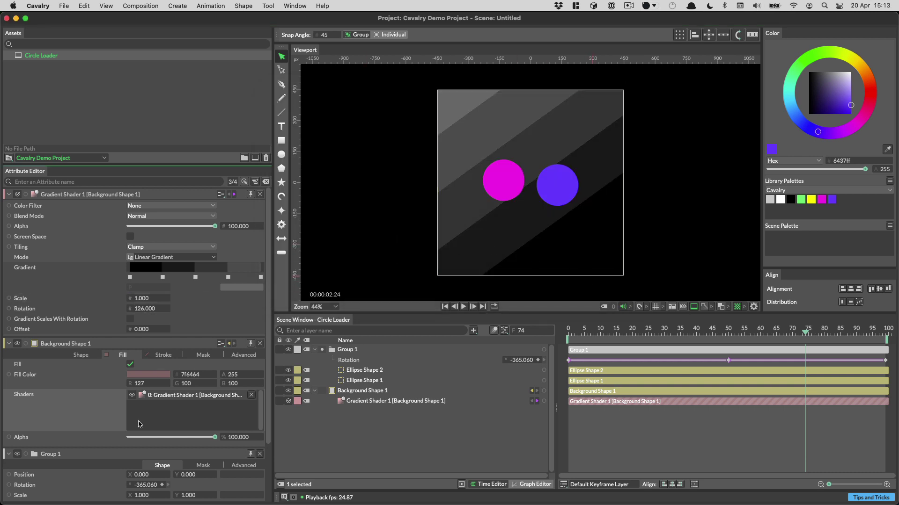
- Drop the exported loader JSON onto the LottieFiles preview page and expand its preview
{"action": "left_click", "coordinate": [74, 489]}
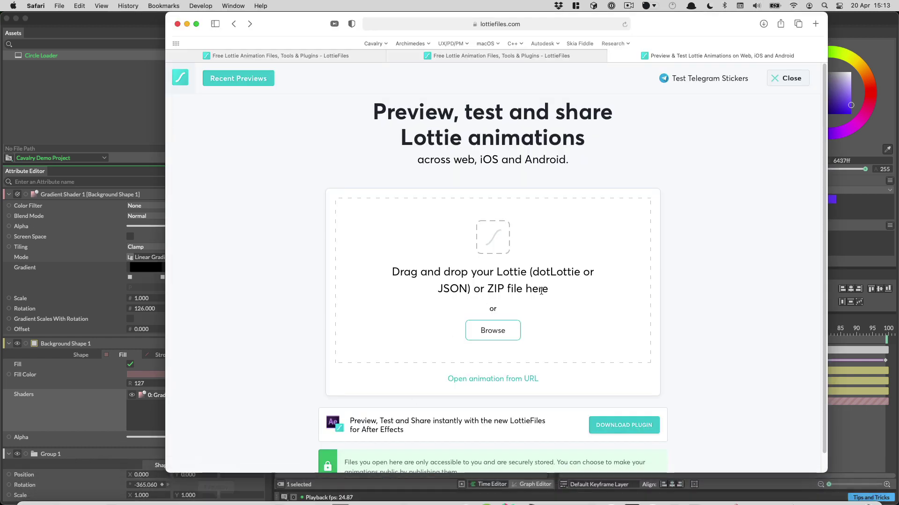
{"action": "left_click_drag", "start_coordinate": [562, 234], "coordinate": [468, 229]}
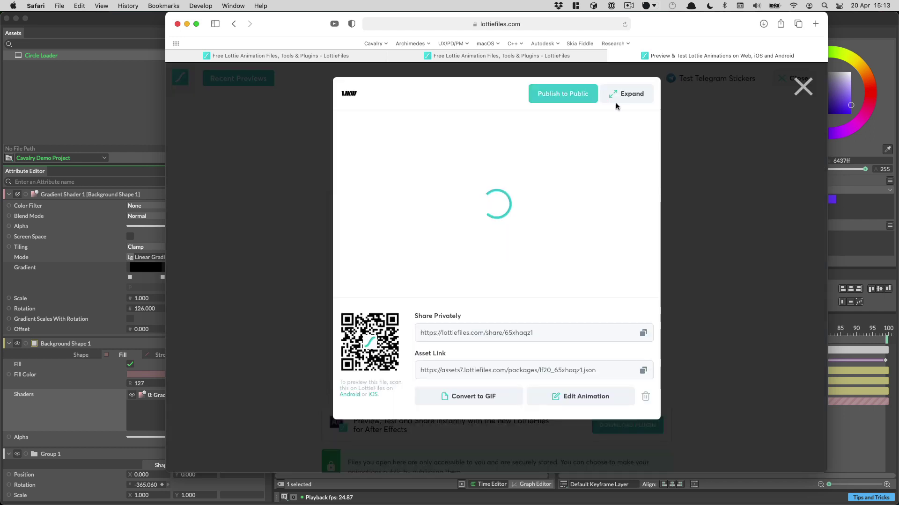
{"action": "left_click", "coordinate": [617, 96]}
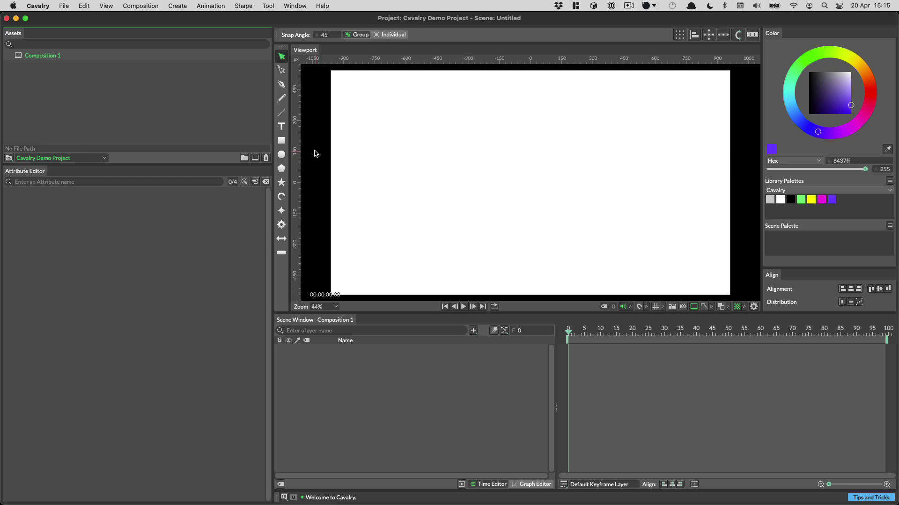
- Add a centred square, repeat it into a 3×3 Duplicator grid, and scrub its fill Alpha
{"action": "left_click", "coordinate": [280, 141]}
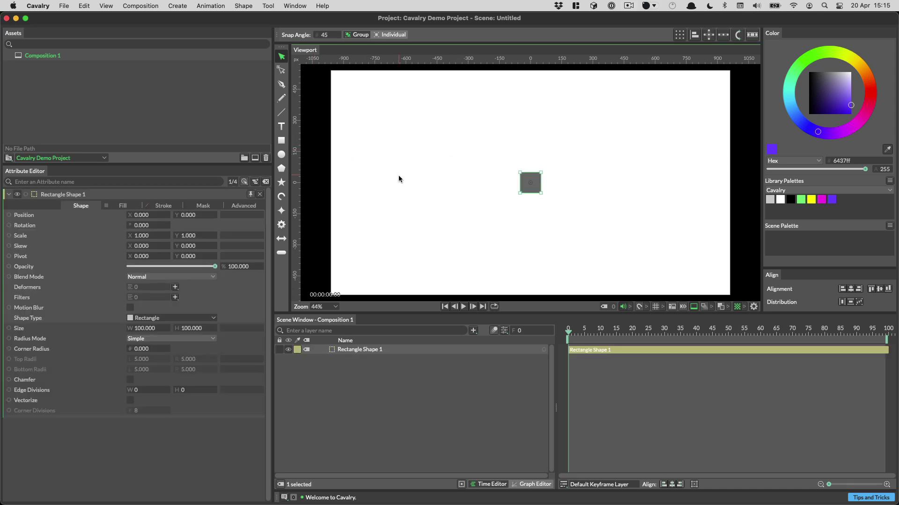
{"action": "left_click", "coordinate": [679, 34]}
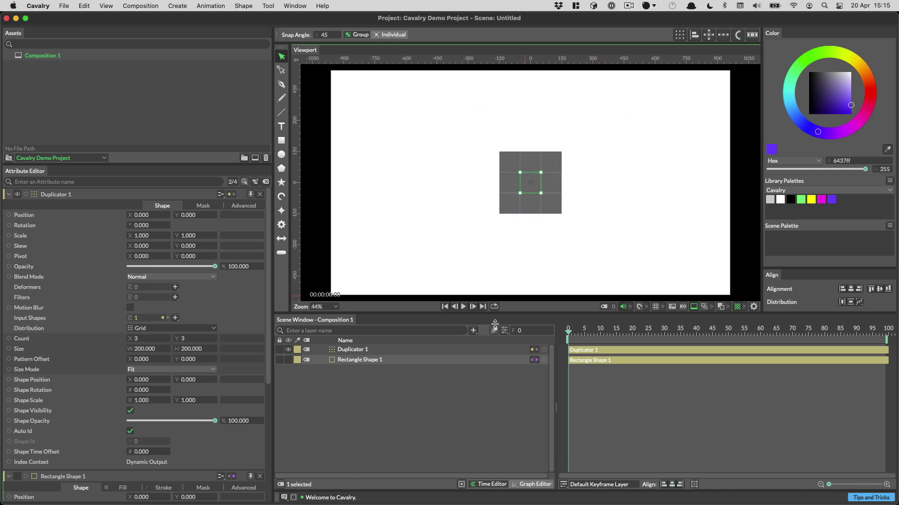
{"action": "left_click", "coordinate": [387, 360]}
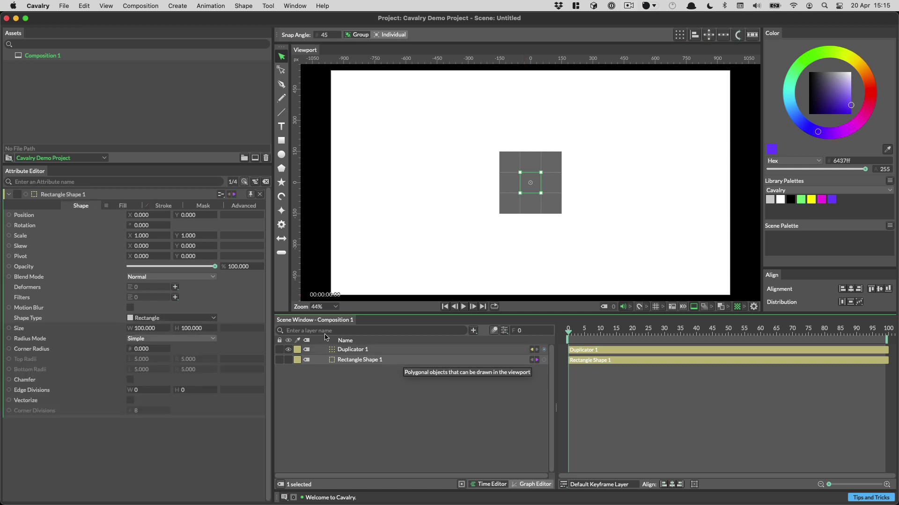
{"action": "left_click", "coordinate": [127, 206]}
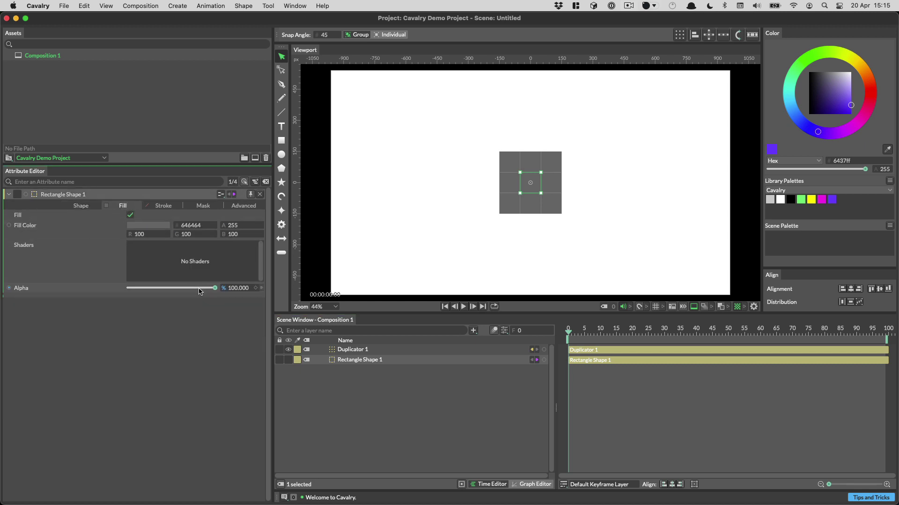
{"action": "left_click_drag", "start_coordinate": [199, 289], "coordinate": [217, 300]}
{"action": "left_click", "coordinate": [100, 292]}
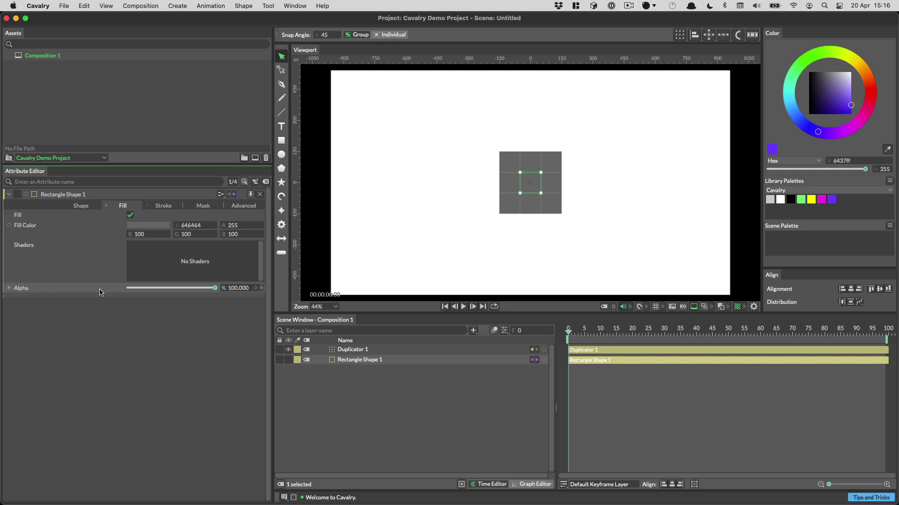
{"action": "left_click_drag", "start_coordinate": [163, 288], "coordinate": [215, 288]}
- Add a Value behaviour to the fill Alpha and set its Value to 61
{"action": "right_click", "coordinate": [113, 287]}
{"action": "mouse_move", "coordinate": [133, 313]}
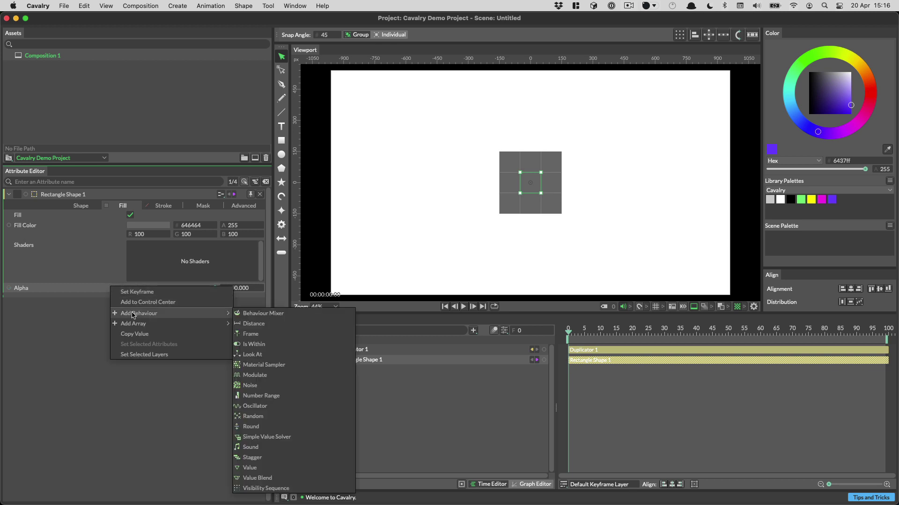
{"action": "left_click", "coordinate": [263, 468]}
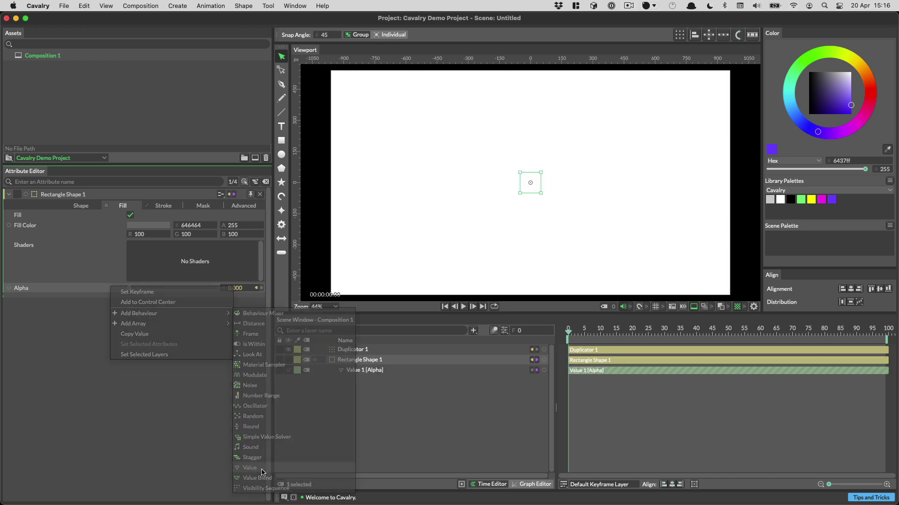
{"action": "left_click", "coordinate": [361, 374]}
{"action": "left_click", "coordinate": [140, 226]}
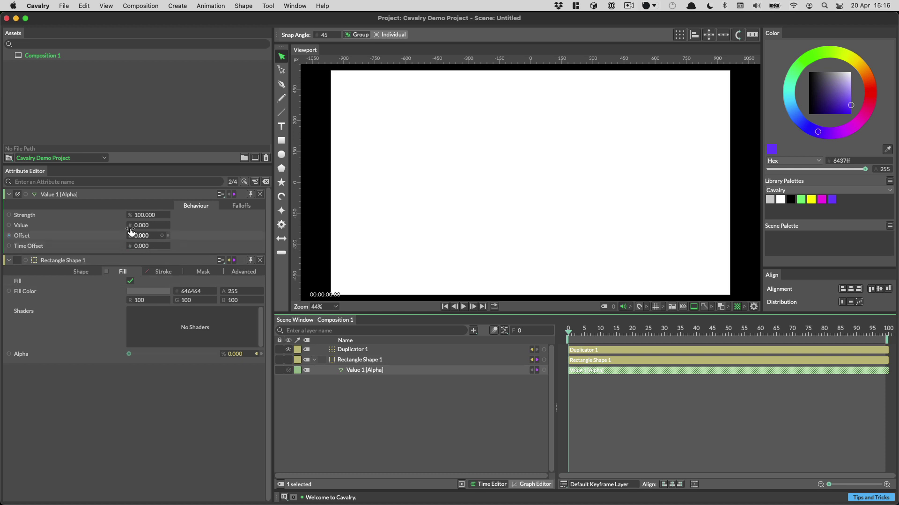
{"action": "type", "text": "61"}
{"action": "key", "text": "Return"}
- Try Values of 66 and 40, then settle the Value at 100
{"action": "mouse_move", "coordinate": [140, 225]}
{"action": "left_mouse_down"}
{"action": "mouse_move", "coordinate": [171, 225]}
{"action": "mouse_move", "coordinate": [126, 225]}
{"action": "mouse_move", "coordinate": [136, 223]}
{"action": "left_mouse_up"}
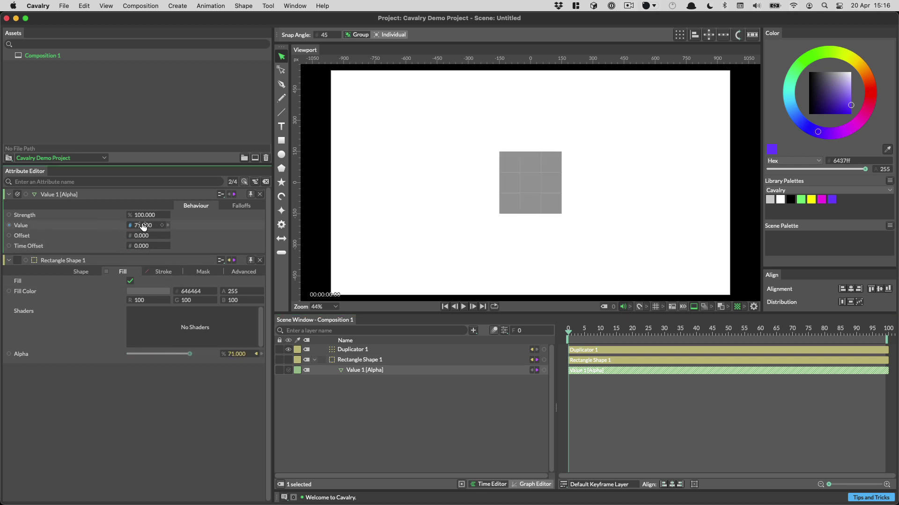
{"action": "left_click", "coordinate": [135, 223]}
{"action": "type", "text": "66"}
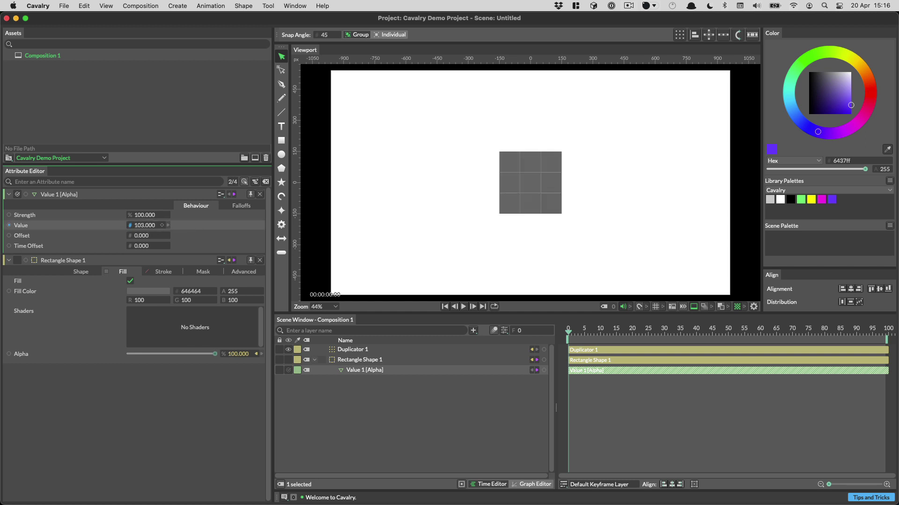
{"action": "key", "text": "Return"}
{"action": "mouse_move", "coordinate": [140, 225]}
{"action": "left_mouse_down"}
{"action": "mouse_move", "coordinate": [122, 225]}
{"action": "mouse_move", "coordinate": [148, 226]}
{"action": "left_mouse_up"}
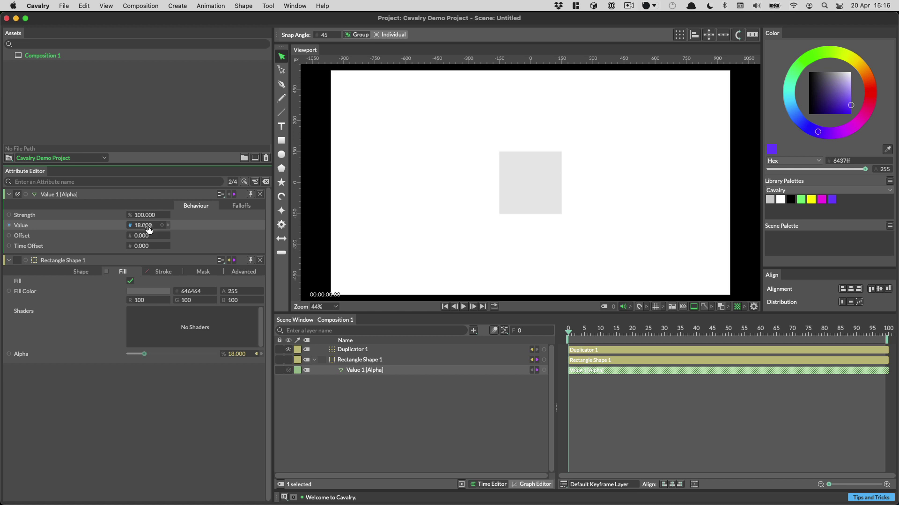
{"action": "left_click", "coordinate": [128, 226]}
{"action": "type", "text": "100"}
{"action": "key", "text": "Return"}
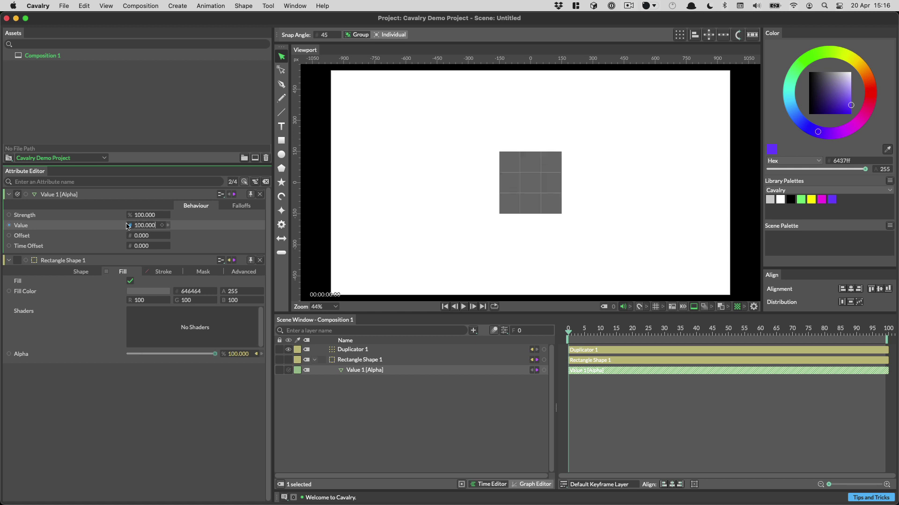
{"action": "left_click", "coordinate": [241, 206]}
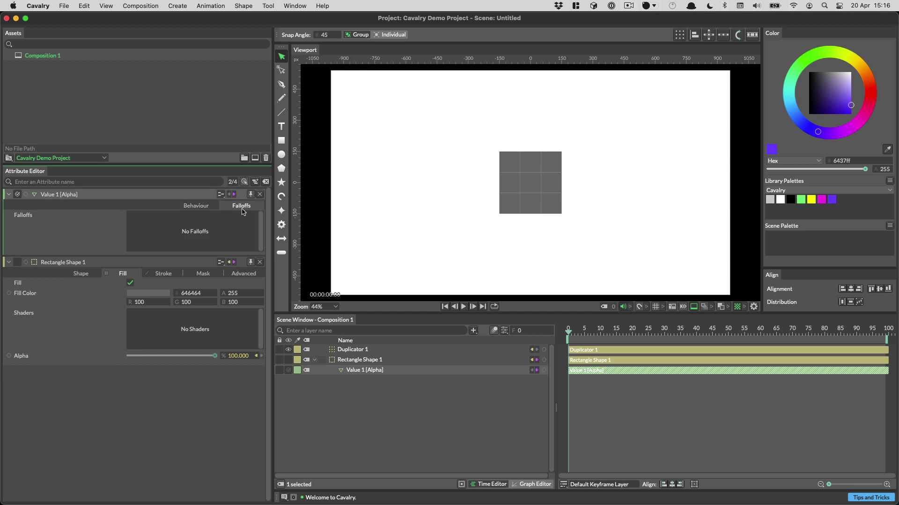
- Add Falloff 1 to the Value behaviour and nudge its circle over the grid
{"action": "right_click", "coordinate": [158, 228]}
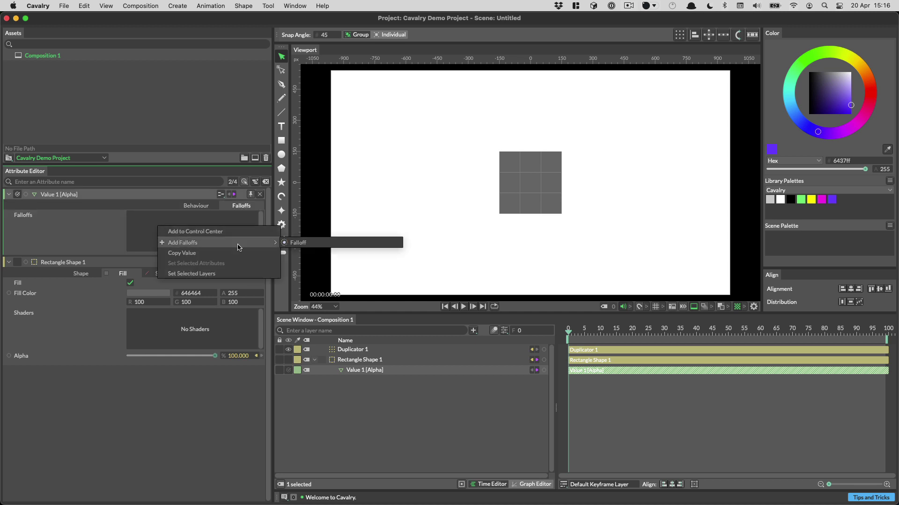
{"action": "left_click", "coordinate": [310, 246]}
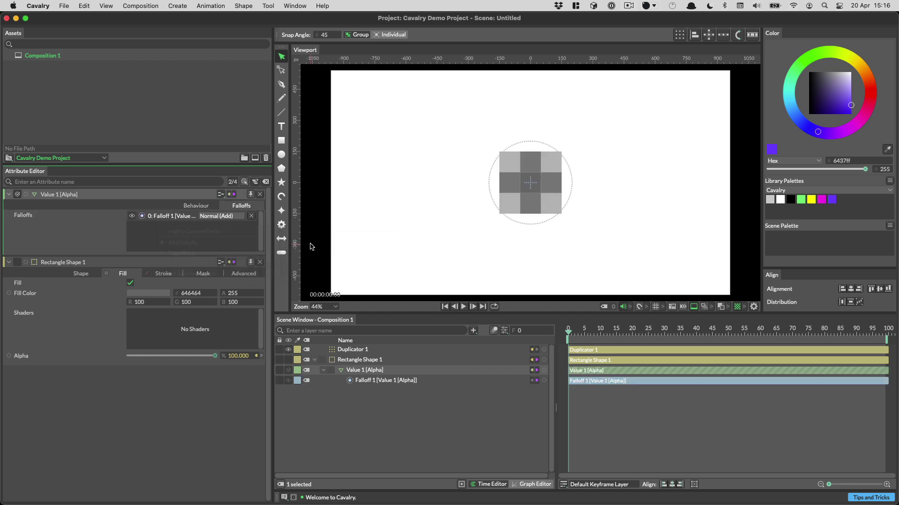
{"action": "left_click", "coordinate": [334, 229]}
{"action": "left_click", "coordinate": [386, 381]}
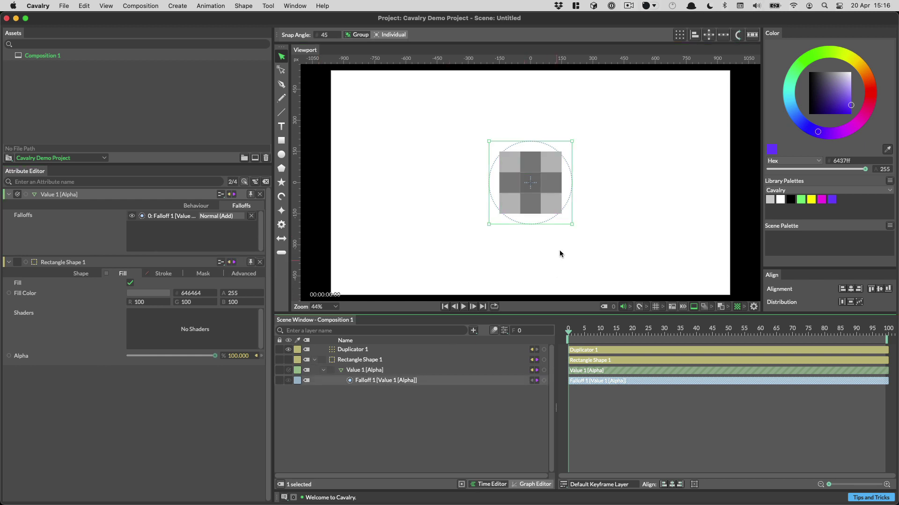
{"action": "mouse_move", "coordinate": [549, 222]}
{"action": "left_mouse_down"}
{"action": "mouse_move", "coordinate": [569, 216]}
{"action": "mouse_move", "coordinate": [530, 213]}
{"action": "mouse_move", "coordinate": [557, 224]}
{"action": "mouse_move", "coordinate": [529, 178]}
{"action": "mouse_move", "coordinate": [512, 229]}
{"action": "mouse_move", "coordinate": [538, 189]}
{"action": "mouse_move", "coordinate": [562, 239]}
{"action": "mouse_move", "coordinate": [541, 214]}
{"action": "mouse_move", "coordinate": [553, 224]}
{"action": "mouse_move", "coordinate": [519, 209]}
{"action": "mouse_move", "coordinate": [549, 222]}
{"action": "left_mouse_up"}
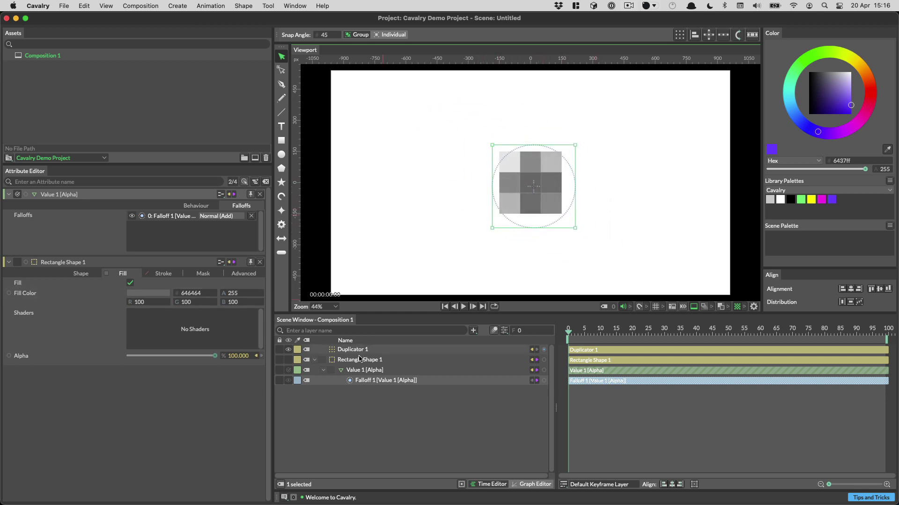
- Make Falloff 1 a Rectangle, scale 2.818, rotate 39.284, and move it to about -266, 288.5
{"action": "left_click", "coordinate": [365, 381]}
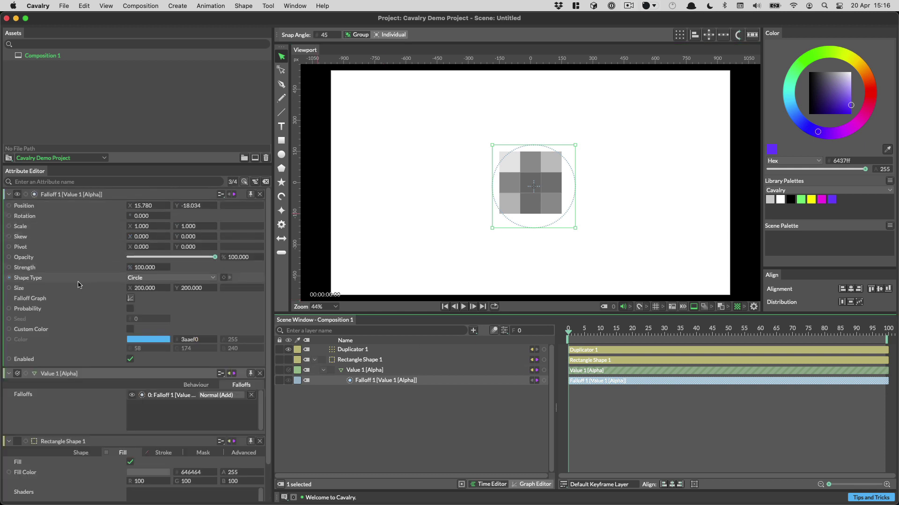
{"action": "left_click", "coordinate": [139, 280]}
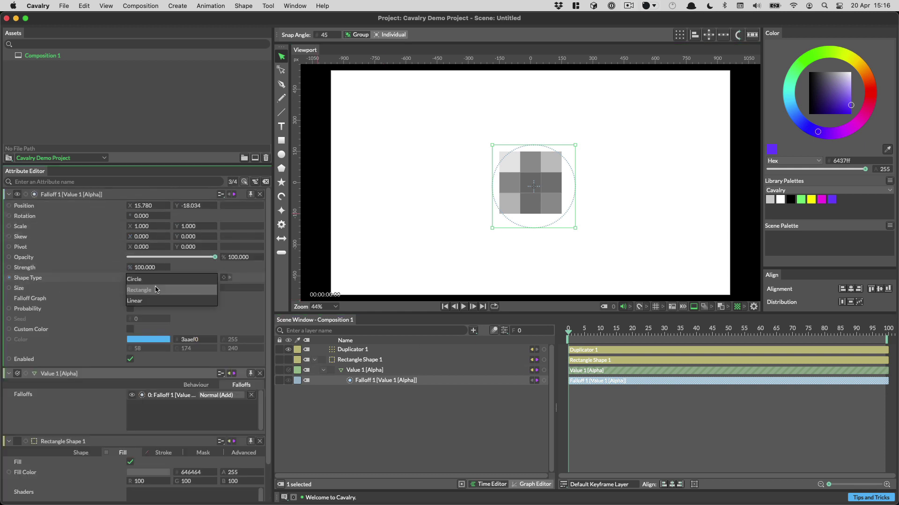
{"action": "left_click", "coordinate": [140, 290]}
{"action": "left_click_drag", "start_coordinate": [576, 181], "coordinate": [639, 183]}
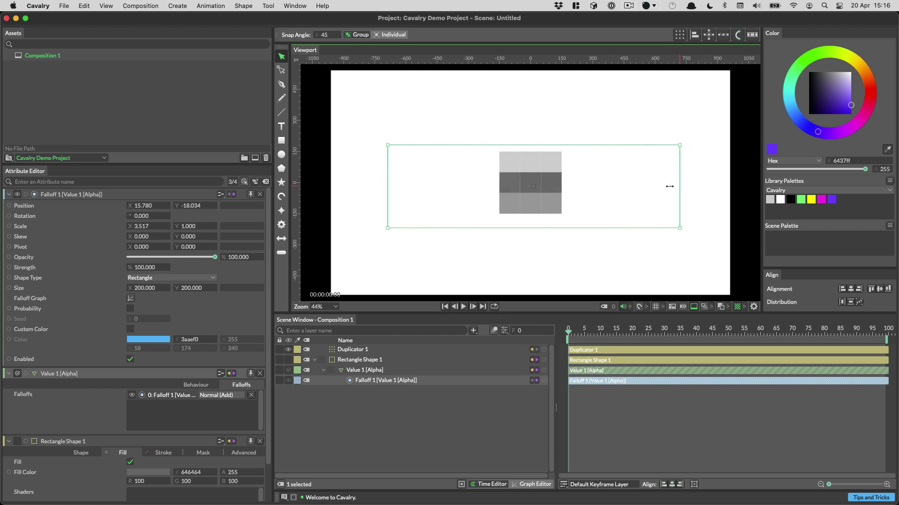
{"action": "mouse_move", "coordinate": [670, 187]}
{"action": "left_mouse_down"}
{"action": "mouse_move", "coordinate": [662, 135]}
{"action": "mouse_move", "coordinate": [590, 89]}
{"action": "left_mouse_up"}
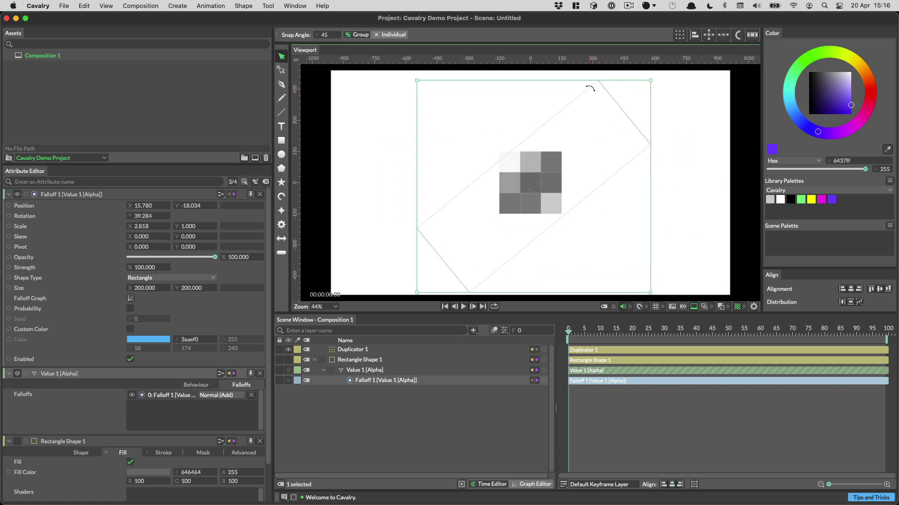
{"action": "left_click_drag", "start_coordinate": [583, 163], "coordinate": [523, 94]}
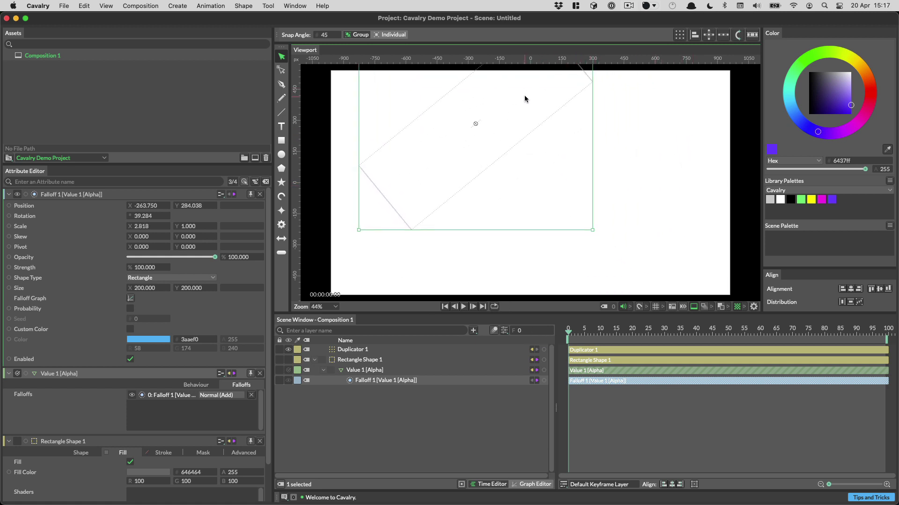
- Keyframe Falloff 1's position at frame 0 and at 254.732, -252.478 on frame 20
{"action": "left_click", "coordinate": [162, 206]}
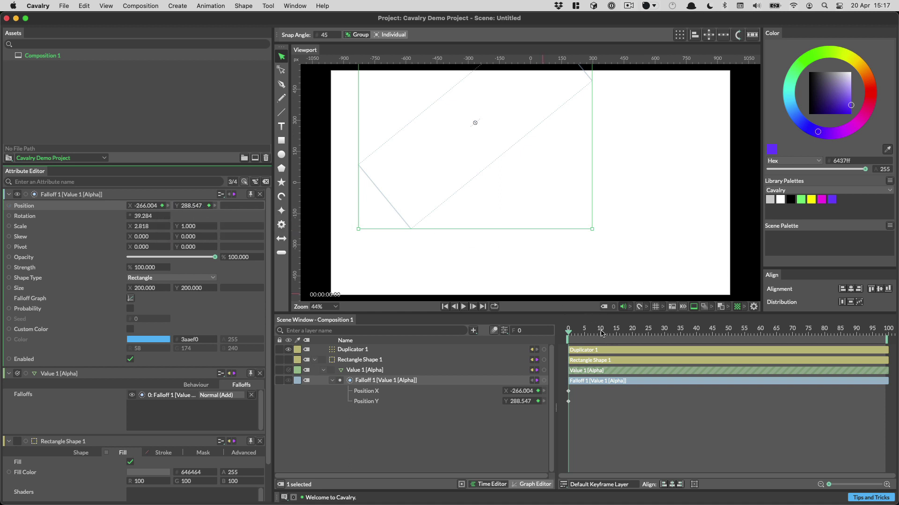
{"action": "left_click_drag", "start_coordinate": [602, 333], "coordinate": [632, 333]}
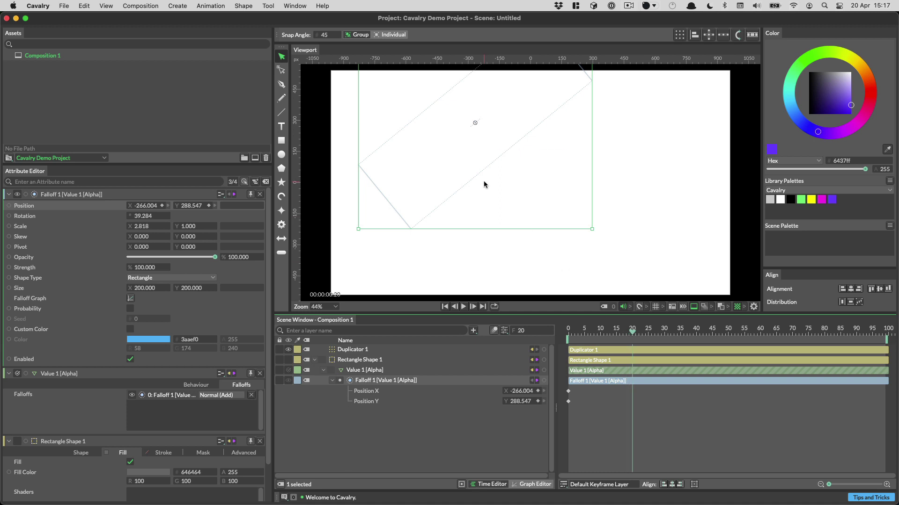
{"action": "left_click_drag", "start_coordinate": [465, 176], "coordinate": [633, 342]}
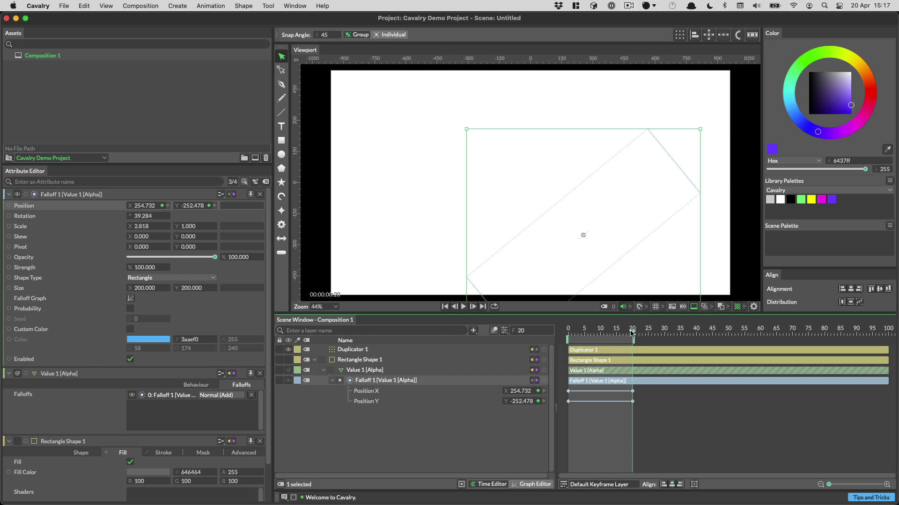
{"action": "key", "text": "f"}
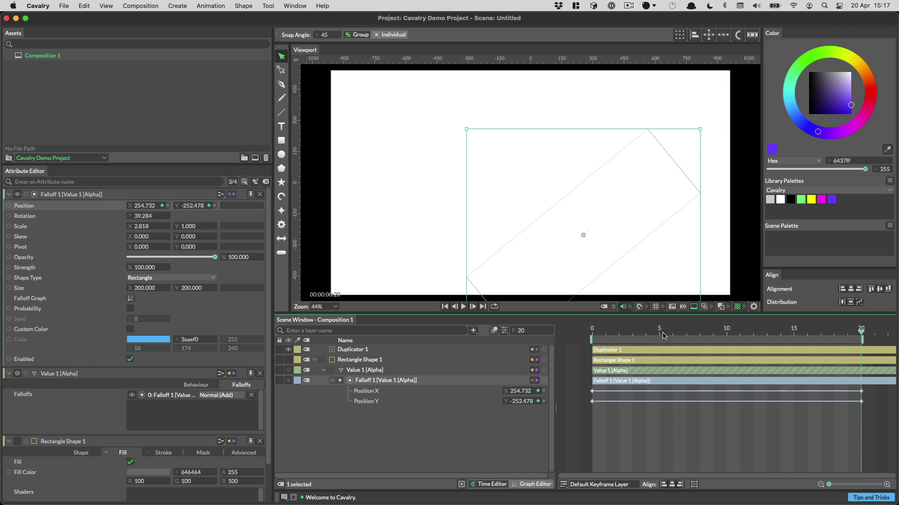
- Play the sweep, pause, and scrub to frame 14 with the falloff at 98.511, -90.170
{"action": "left_click", "coordinate": [464, 307]}
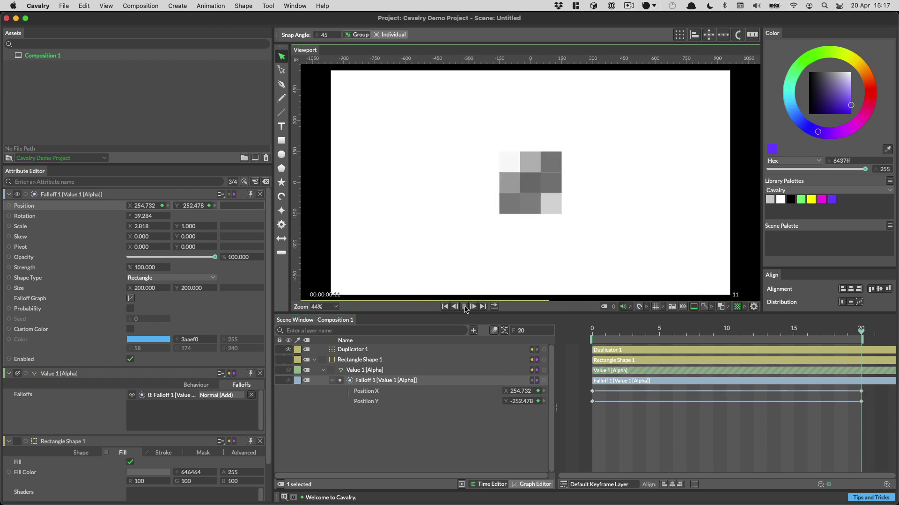
{"action": "key", "text": "space"}
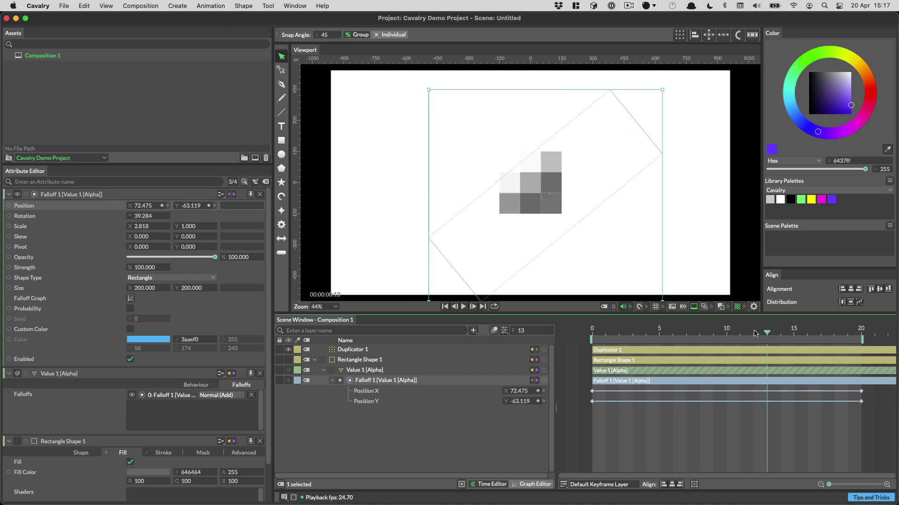
{"action": "left_click_drag", "start_coordinate": [755, 334], "coordinate": [779, 337]}
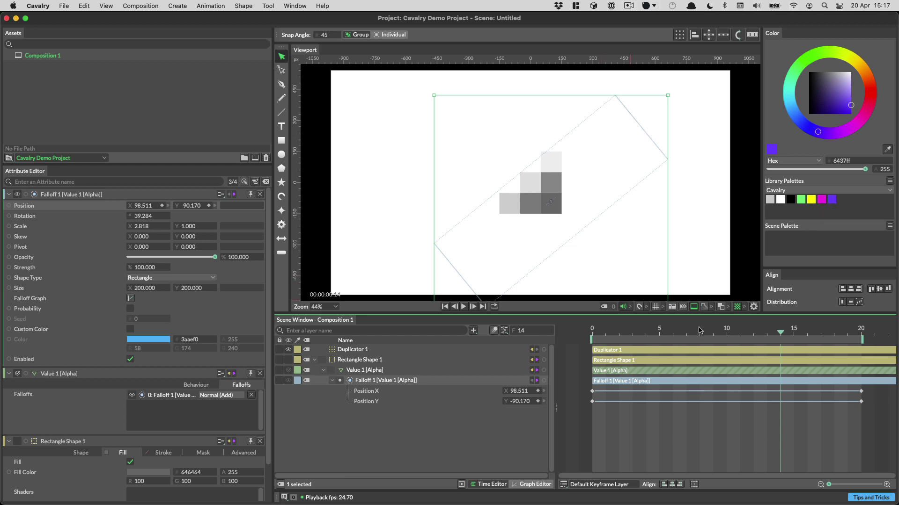
- Change Rectangle Shape 1's fill colour to purple 6437ff
{"action": "left_click", "coordinate": [396, 364]}
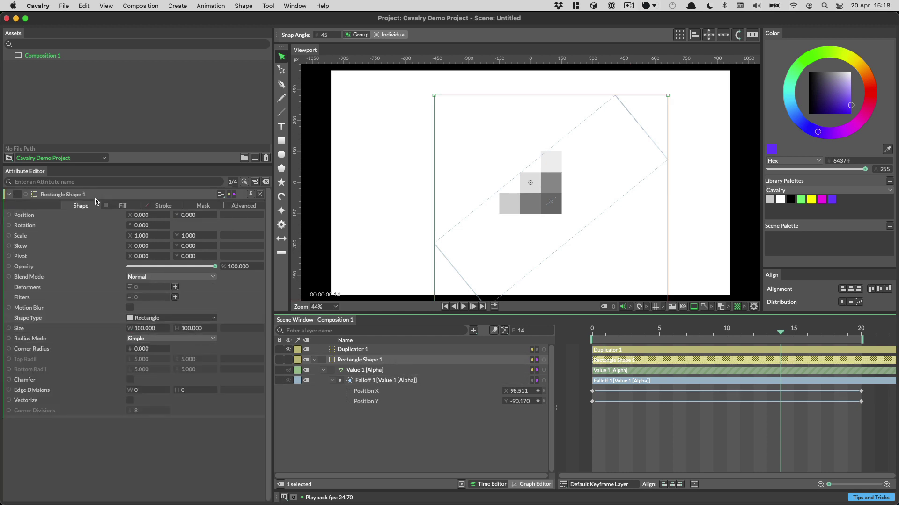
{"action": "left_click", "coordinate": [121, 206]}
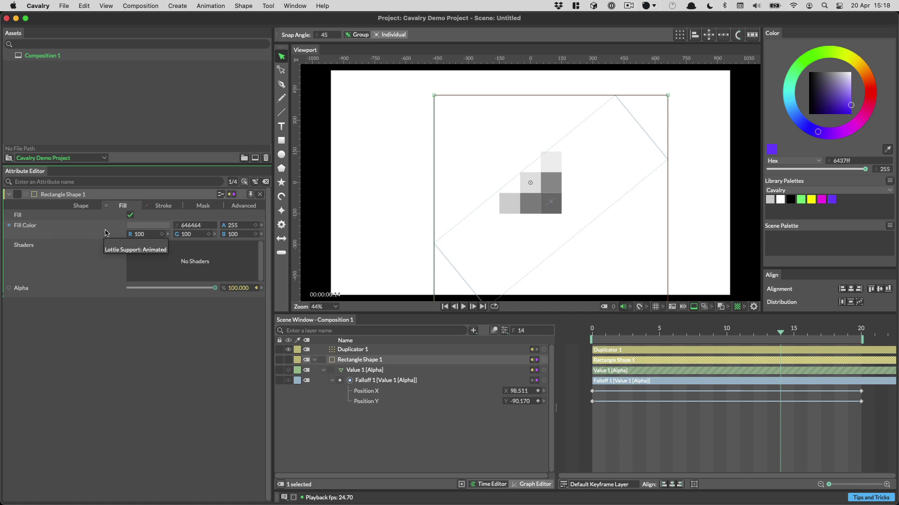
{"action": "left_click", "coordinate": [104, 229]}
{"action": "left_click", "coordinate": [832, 199]}
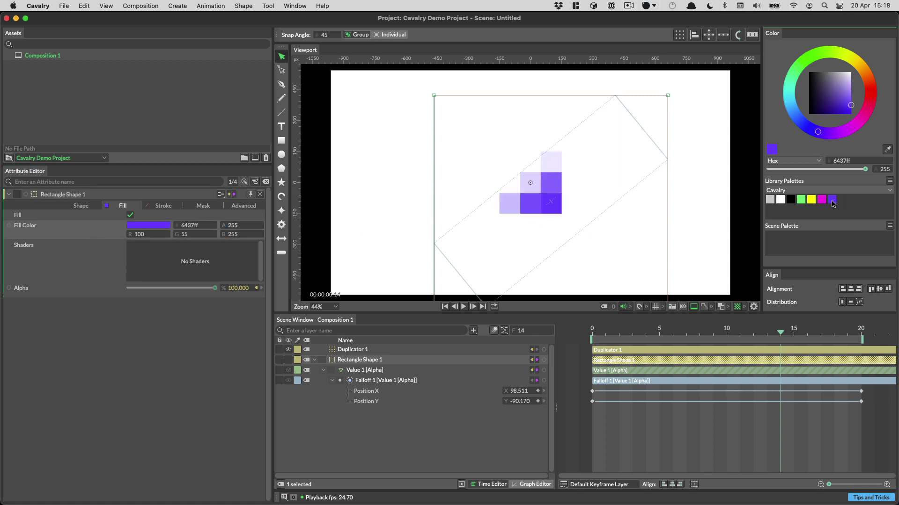
- Deselect the rectangle and bring up the add-layer type picker with Tab
{"action": "left_click_drag", "start_coordinate": [655, 334], "coordinate": [786, 344]}
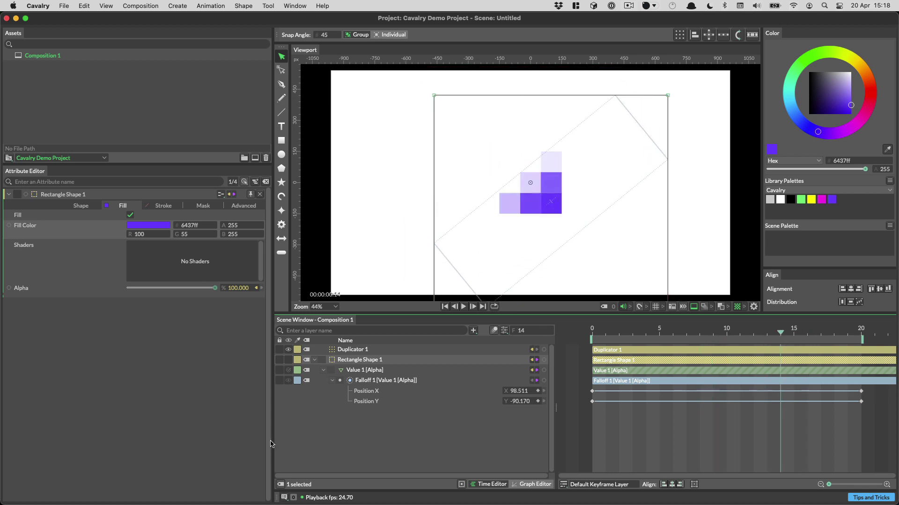
{"action": "left_click", "coordinate": [359, 432]}
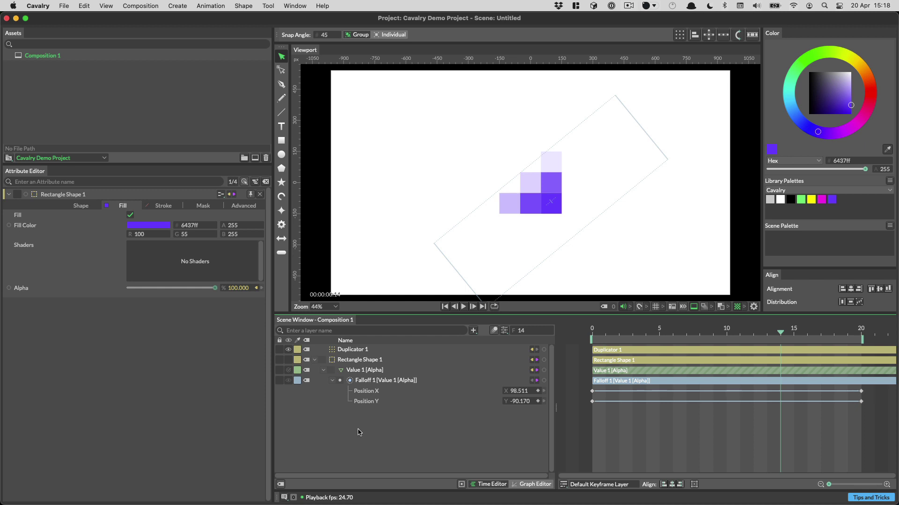
{"action": "key", "text": "Tab"}
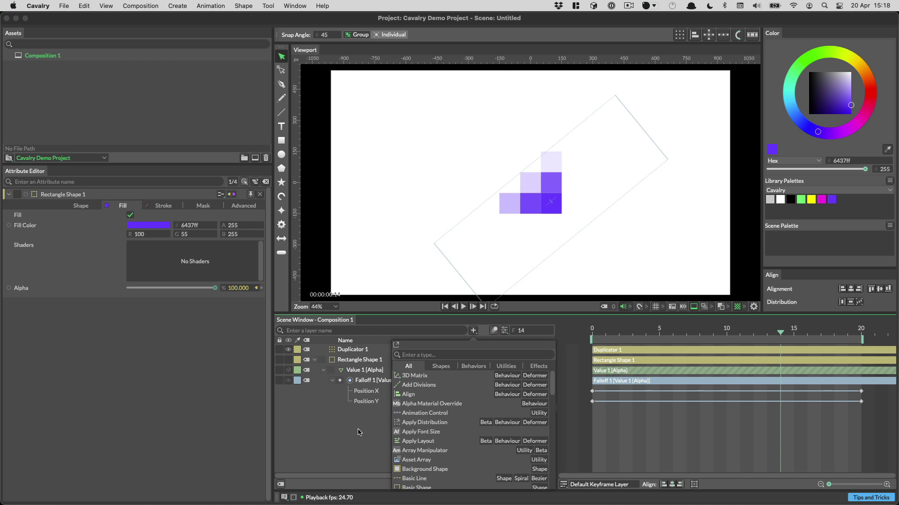
- Add an Index To Color node via 'colind' with a purple-to-yellow gradient
{"action": "type", "text": "col"}
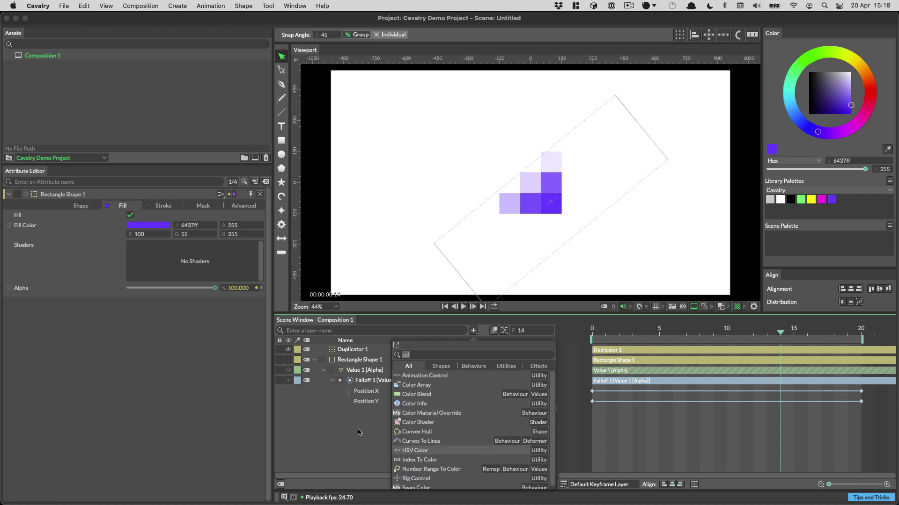
{"action": "type", "text": "ind"}
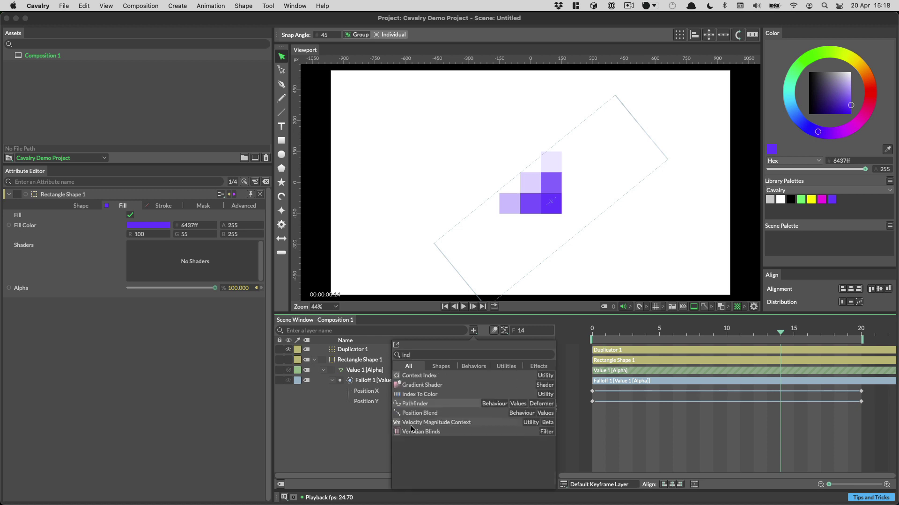
{"action": "left_click", "coordinate": [420, 394]}
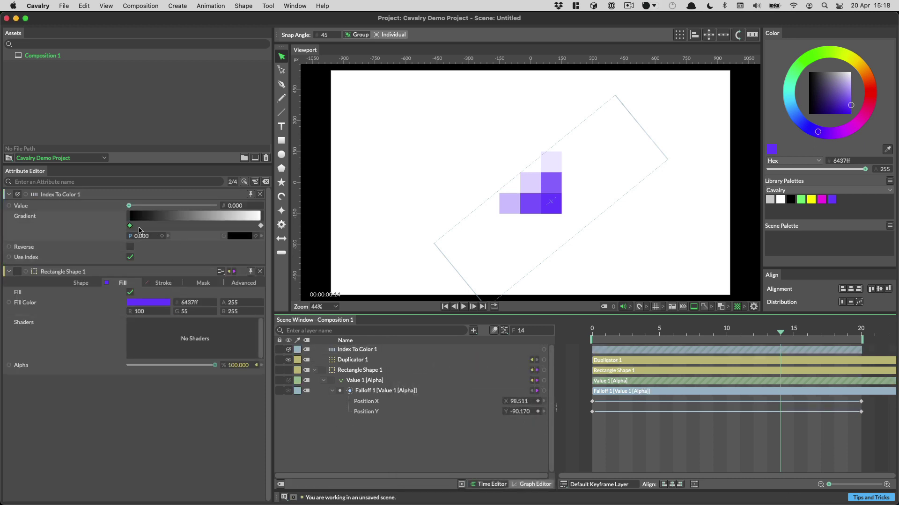
{"action": "left_click_drag", "start_coordinate": [831, 199], "coordinate": [242, 235]}
{"action": "left_click", "coordinate": [260, 226]}
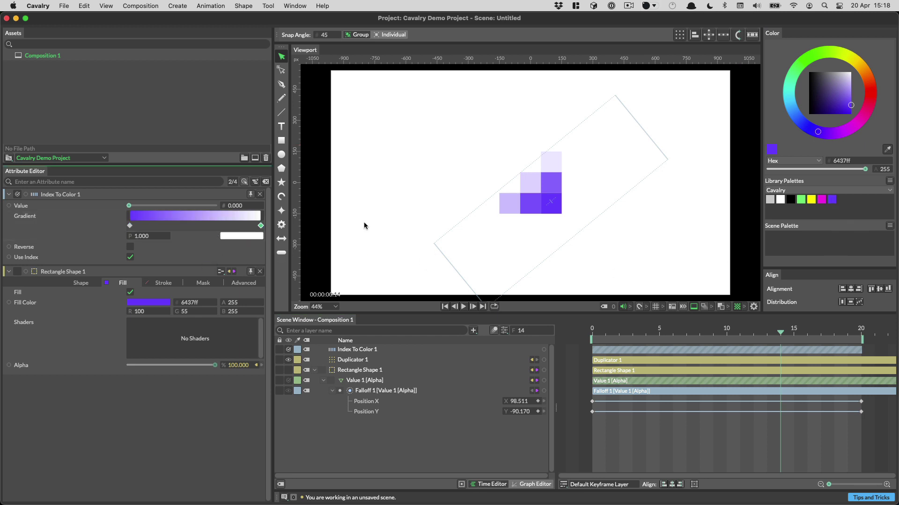
{"action": "left_click_drag", "start_coordinate": [811, 201], "coordinate": [242, 237]}
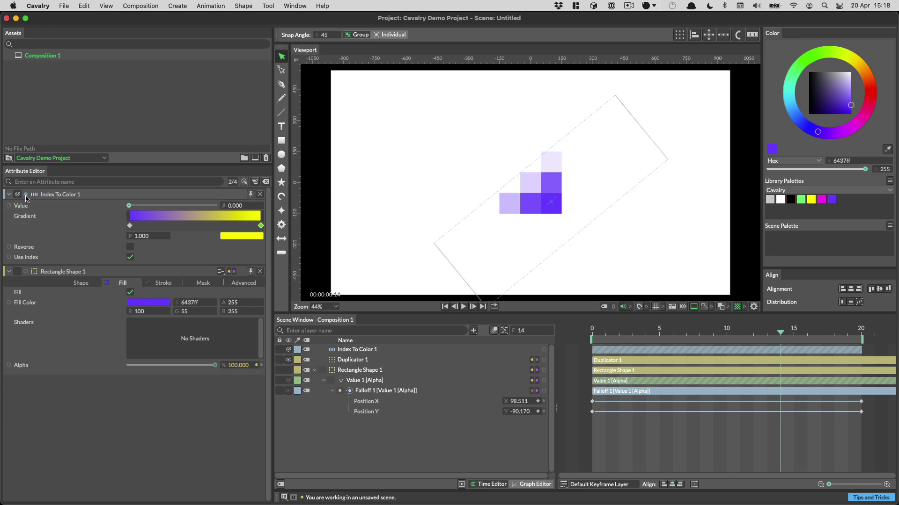
- Wire Index To Color 1 into the squares' Fill Color and scrub frames 7 to 14
{"action": "left_click_drag", "start_coordinate": [25, 194], "coordinate": [81, 308]}
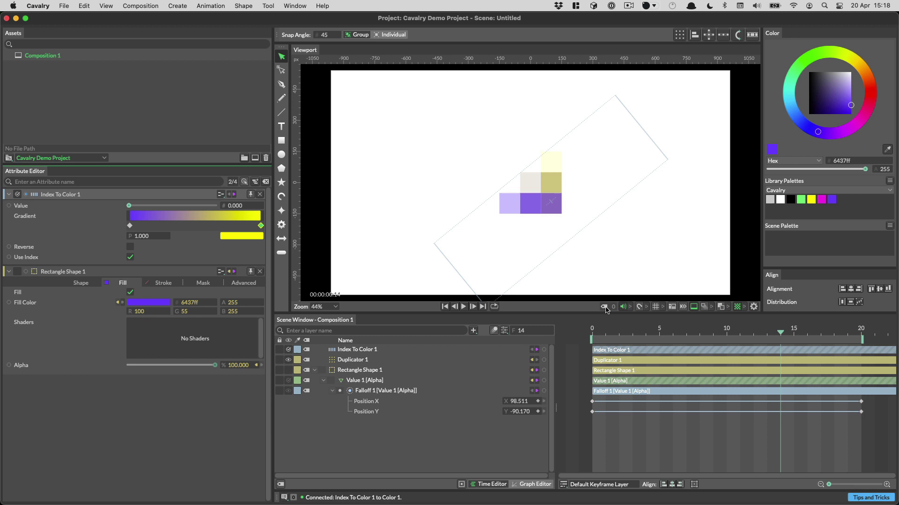
{"action": "left_click_drag", "start_coordinate": [744, 330], "coordinate": [700, 349]}
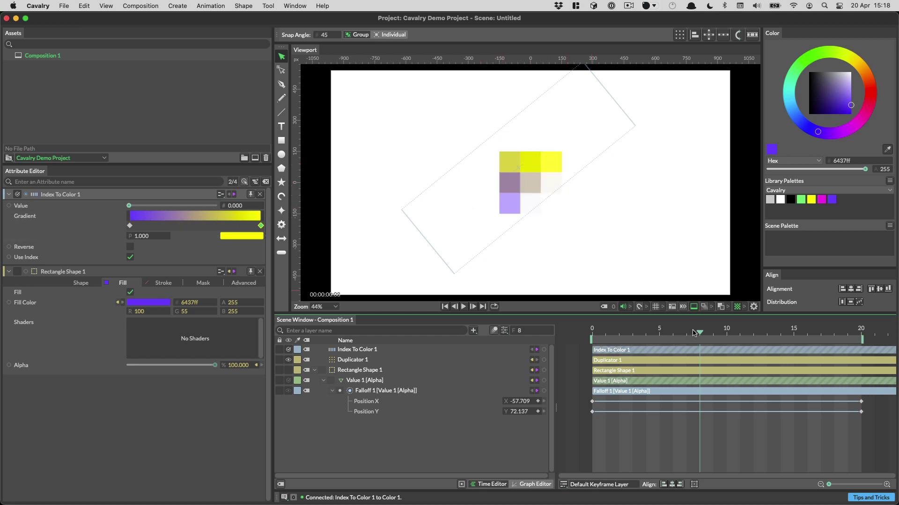
{"action": "mouse_move", "coordinate": [694, 332]}
{"action": "left_mouse_down"}
{"action": "mouse_move", "coordinate": [758, 335]}
{"action": "mouse_move", "coordinate": [670, 337]}
{"action": "mouse_move", "coordinate": [684, 345]}
{"action": "left_mouse_up"}
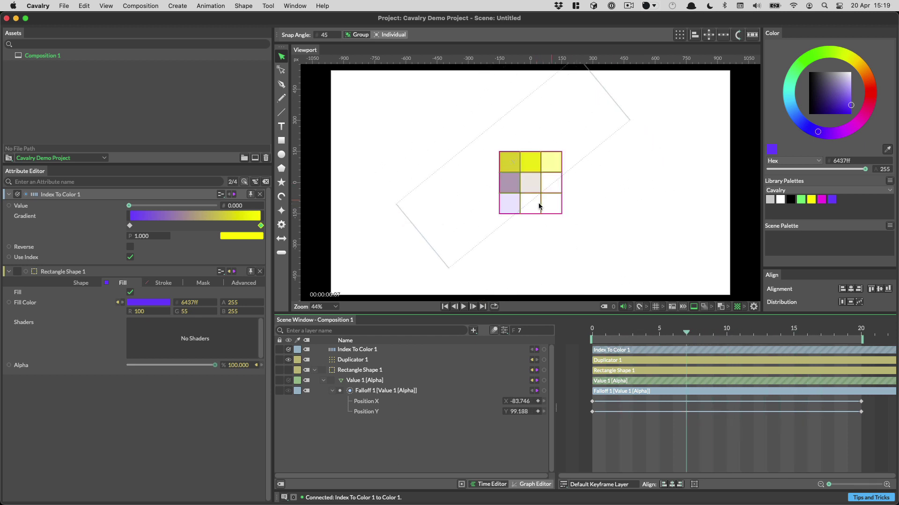
{"action": "left_click_drag", "start_coordinate": [709, 334], "coordinate": [778, 337]}
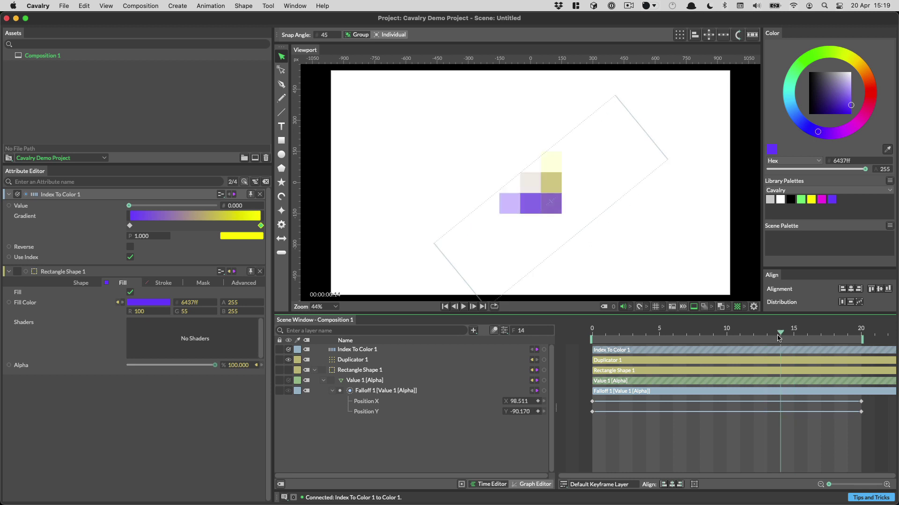
- Delete the Index To Color 1 node after a brief search for colour layer types
{"action": "left_click", "coordinate": [367, 349]}
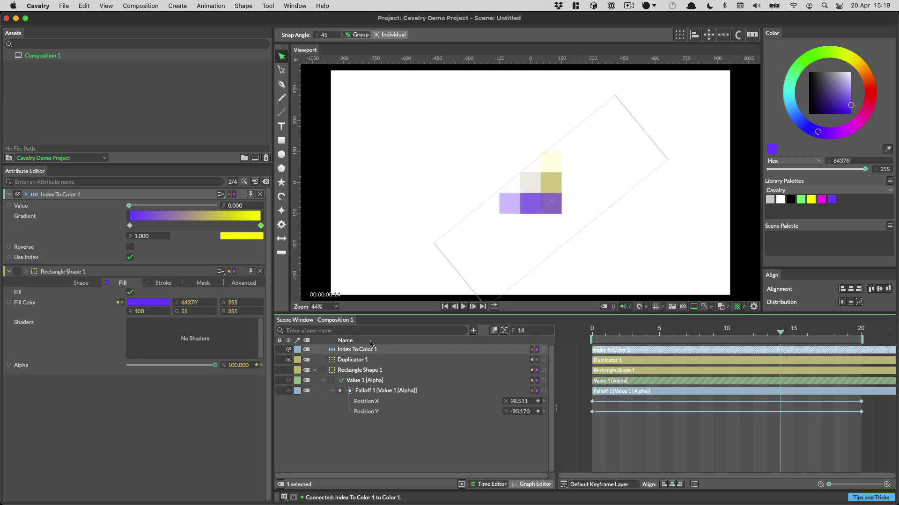
{"action": "key", "text": "Delete"}
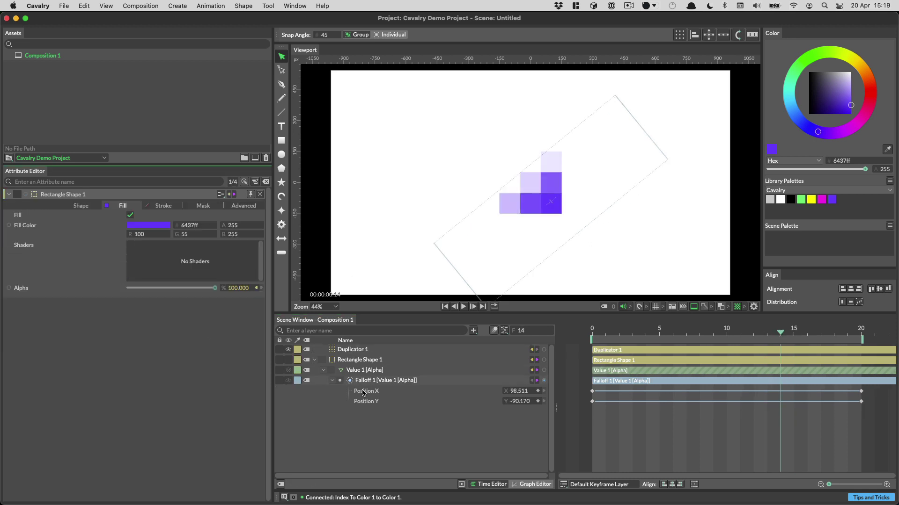
{"action": "key", "text": "Tab"}
{"action": "type", "text": "colo"}
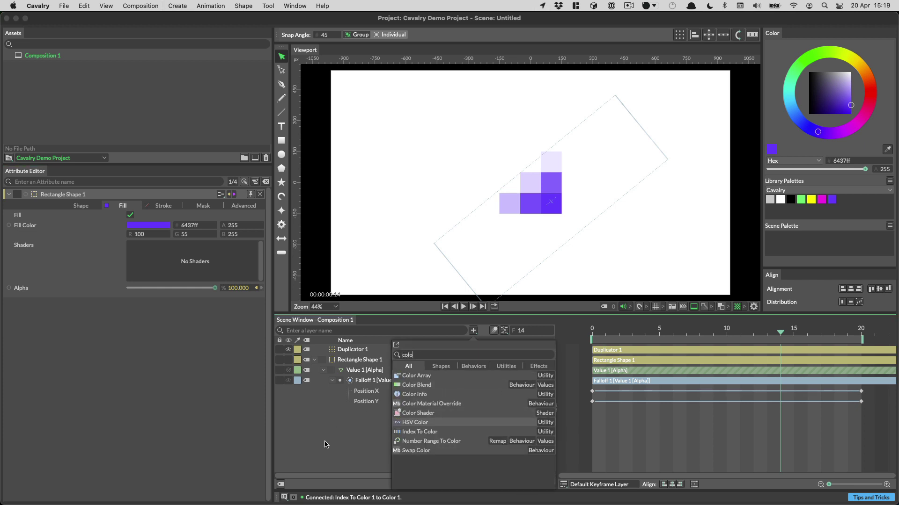
{"action": "key", "text": "Escape"}
{"action": "left_click", "coordinate": [473, 330]}
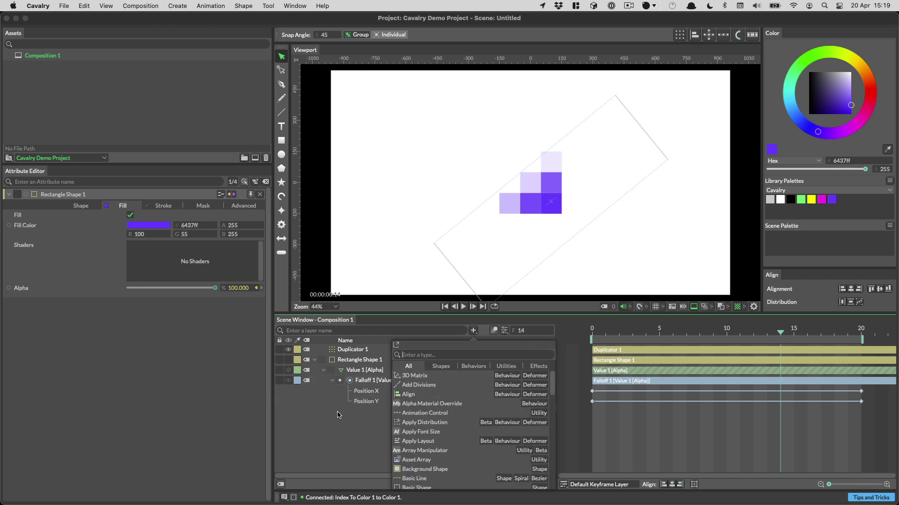
{"action": "key", "text": "Escape"}
- Add a Color Blend behaviour to the rectangle's Fill Color and show its settings
{"action": "right_click", "coordinate": [100, 230]}
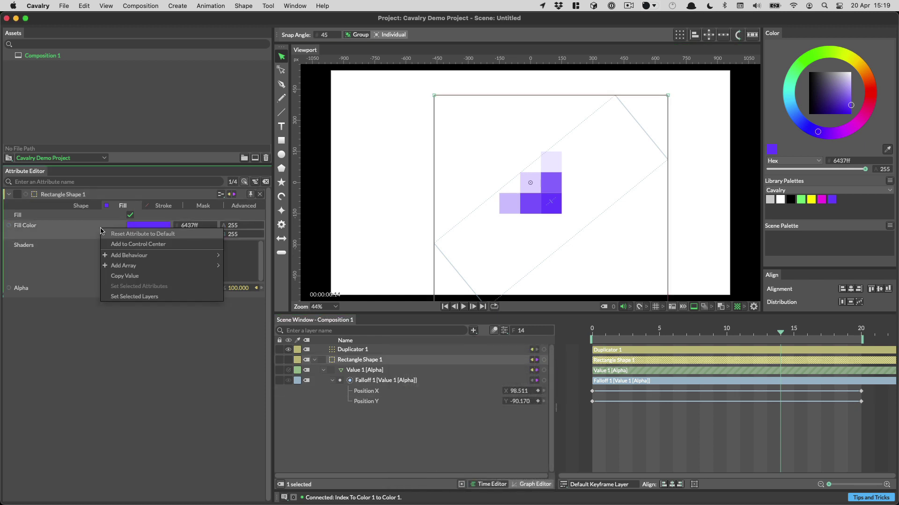
{"action": "mouse_move", "coordinate": [138, 255]}
{"action": "left_click", "coordinate": [284, 204]}
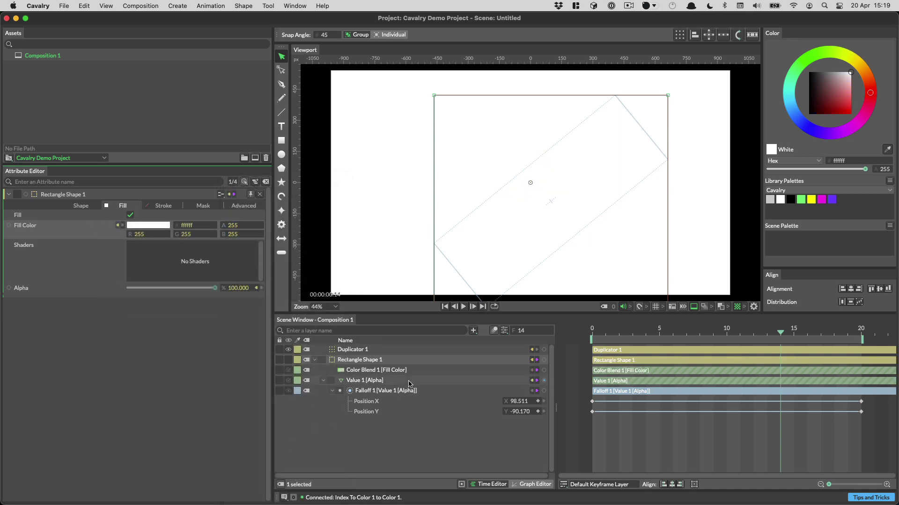
{"action": "left_click", "coordinate": [387, 372]}
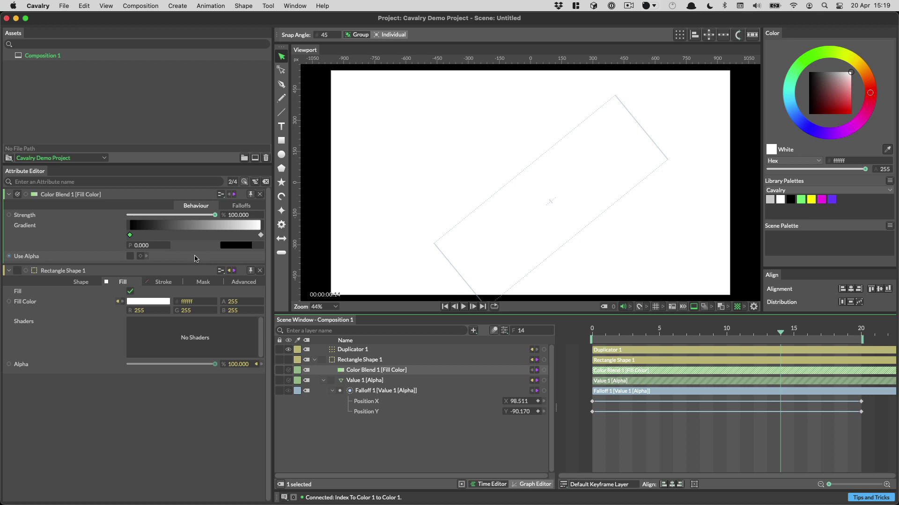
- Add a Falloff to Color Blend 1's Falloffs list
{"action": "left_click", "coordinate": [240, 208]}
{"action": "right_click", "coordinate": [124, 232]}
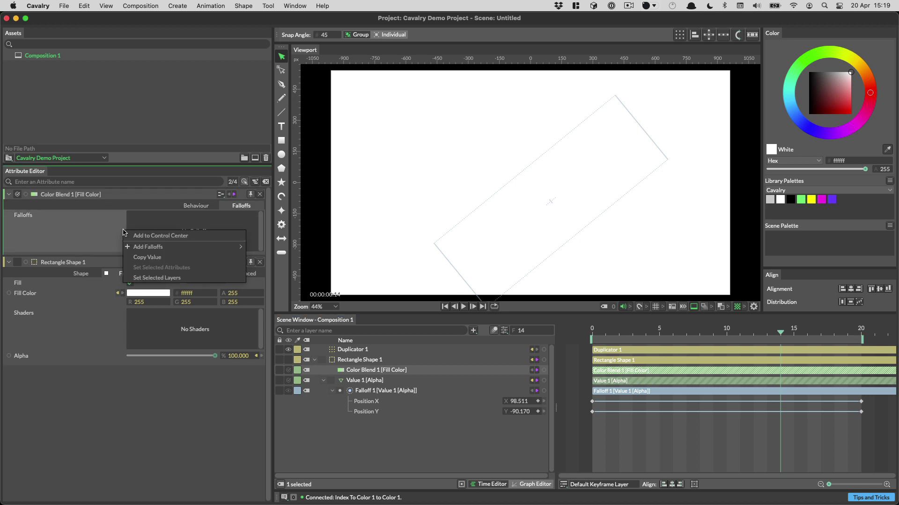
{"action": "mouse_move", "coordinate": [187, 247]}
{"action": "left_click", "coordinate": [275, 250]}
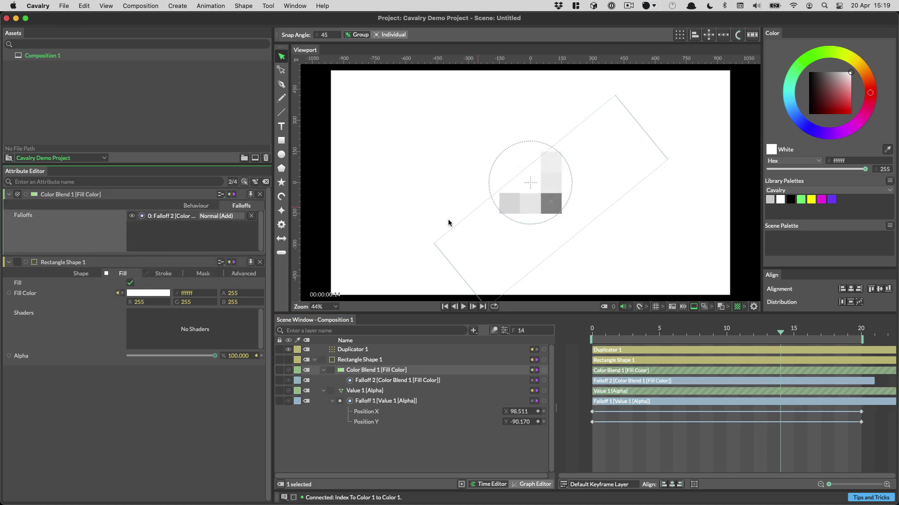
{"action": "left_click", "coordinate": [196, 207]}
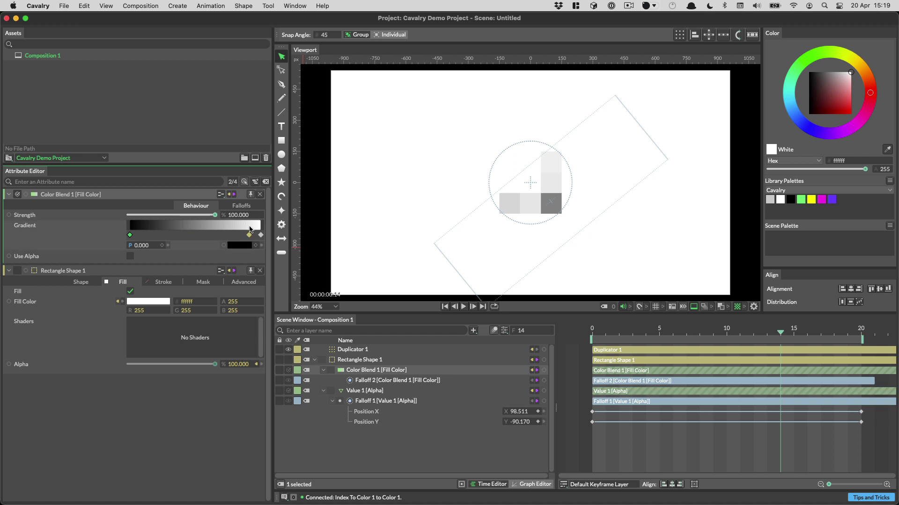
- Set the Color Blend gradient to run from magenta to yellow
{"action": "left_click", "coordinate": [260, 236]}
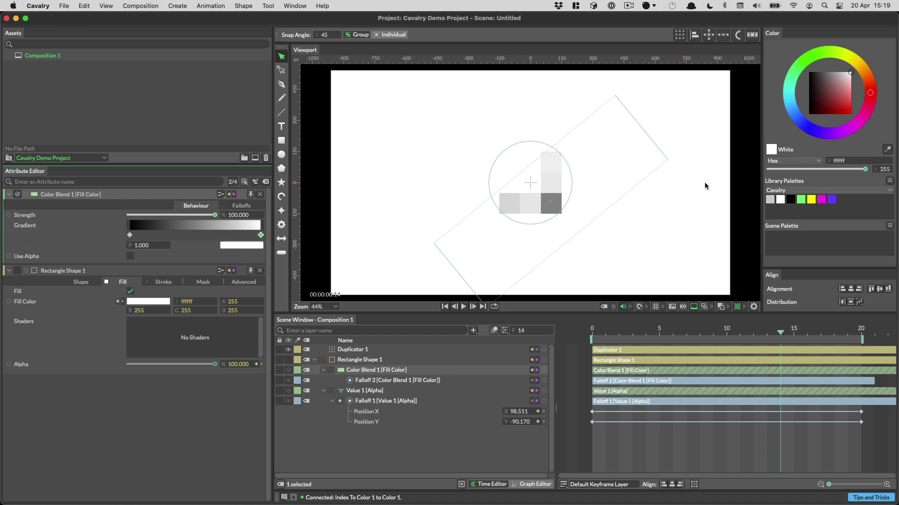
{"action": "left_click_drag", "start_coordinate": [812, 201], "coordinate": [244, 246]}
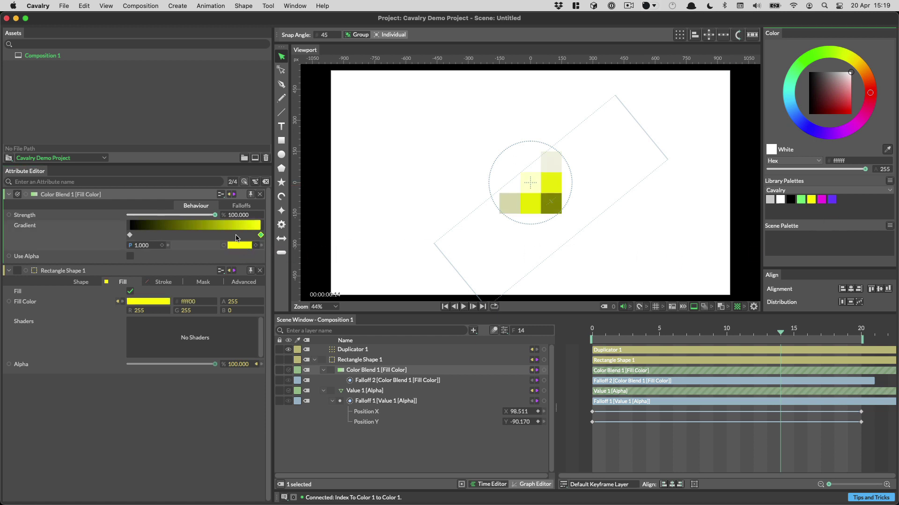
{"action": "left_click", "coordinate": [129, 234]}
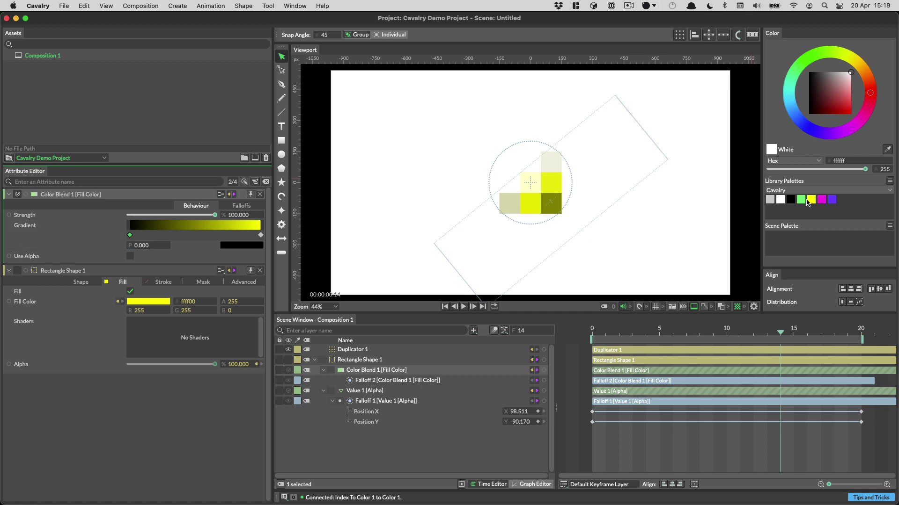
{"action": "left_click_drag", "start_coordinate": [826, 202], "coordinate": [248, 247]}
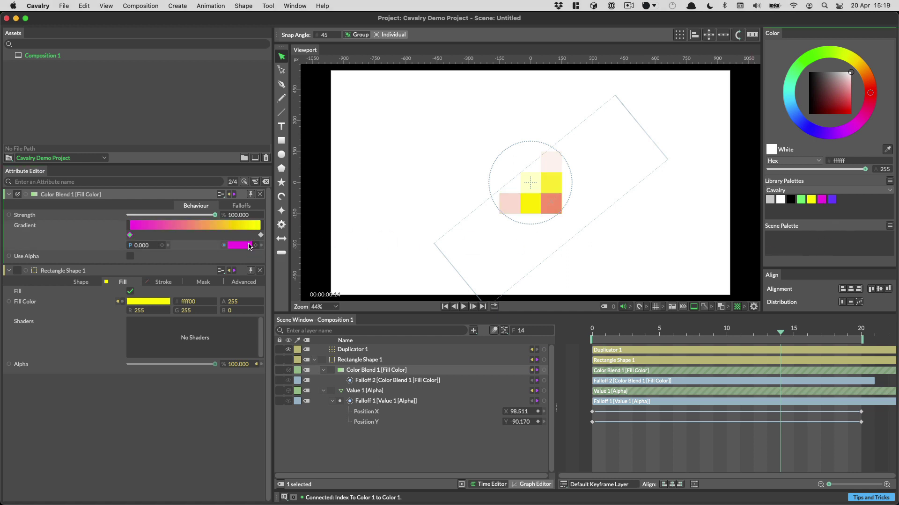
{"action": "left_click", "coordinate": [535, 223]}
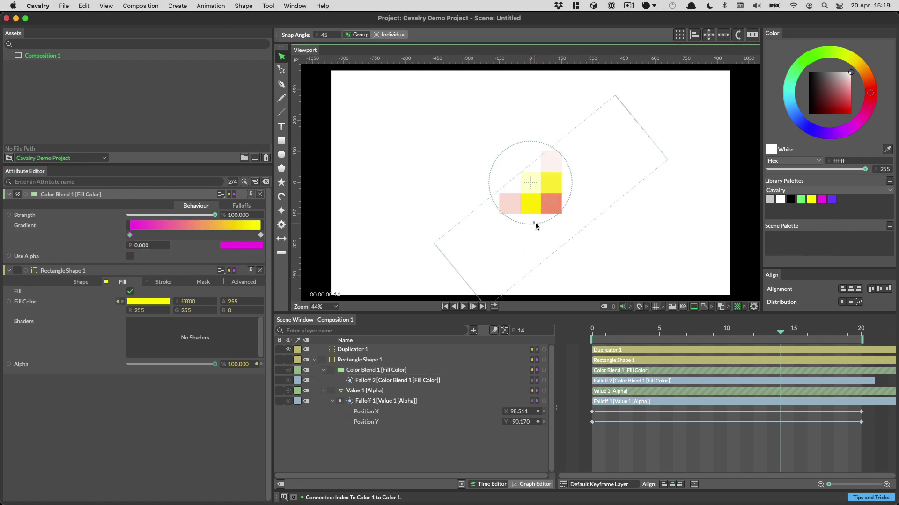
- Move and enlarge the Falloff 2 circle over the squares, previewing frames 4 to 12
{"action": "left_click", "coordinate": [357, 383]}
{"action": "left_click_drag", "start_coordinate": [578, 179], "coordinate": [569, 211]}
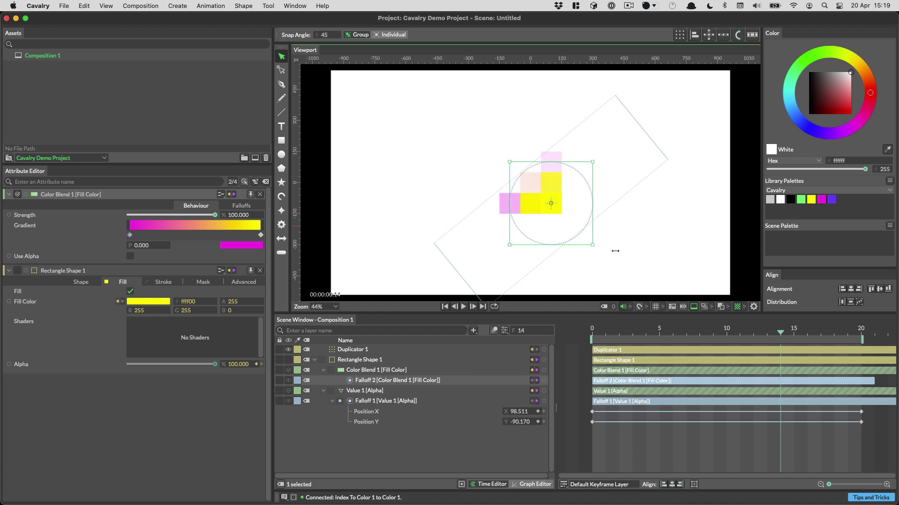
{"action": "left_click_drag", "start_coordinate": [665, 334], "coordinate": [753, 341]}
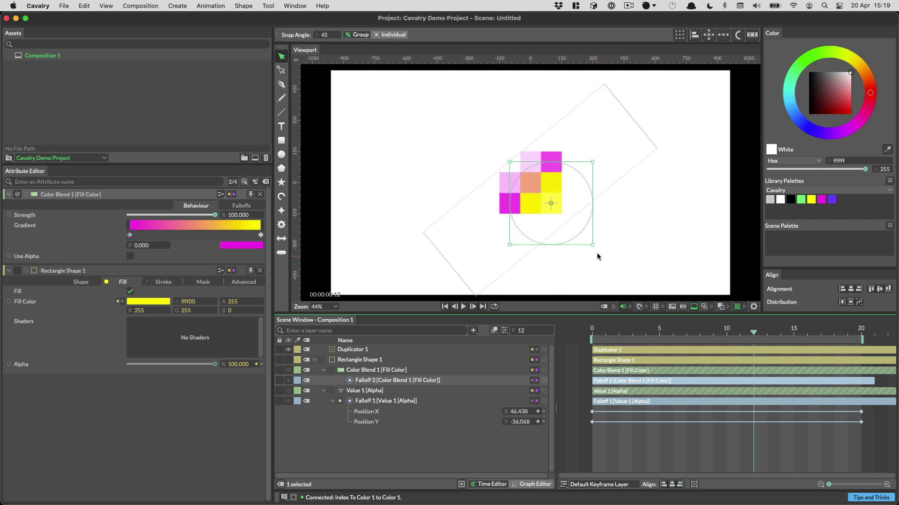
{"action": "mouse_move", "coordinate": [594, 244]}
{"action": "left_mouse_down"}
{"action": "mouse_move", "coordinate": [622, 267]}
{"action": "mouse_move", "coordinate": [597, 256]}
{"action": "left_mouse_up"}
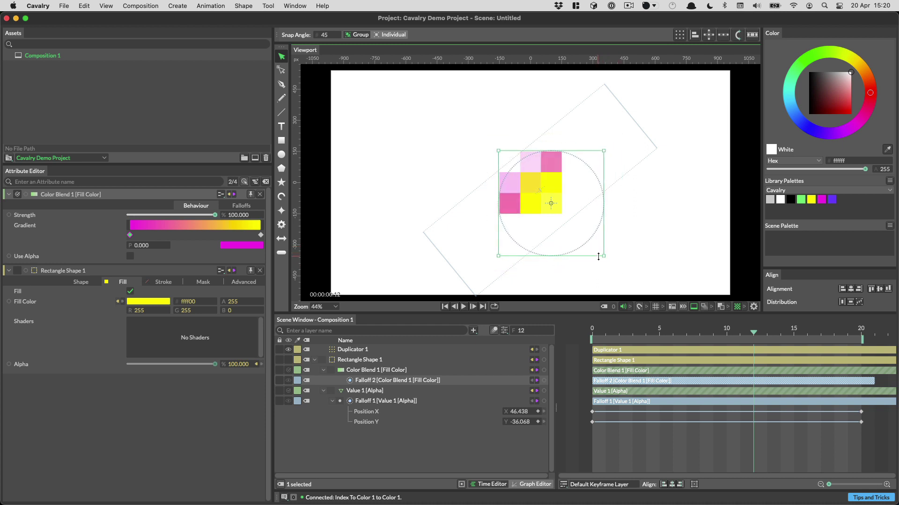
{"action": "left_click", "coordinate": [662, 270]}
{"action": "mouse_move", "coordinate": [632, 338]}
{"action": "left_mouse_down"}
{"action": "mouse_move", "coordinate": [744, 341]}
{"action": "mouse_move", "coordinate": [599, 338]}
{"action": "mouse_move", "coordinate": [699, 339]}
{"action": "mouse_move", "coordinate": [632, 339]}
{"action": "left_mouse_up"}
{"action": "key", "text": "Right"}
{"action": "key", "text": "Right"}
{"action": "key", "text": "Right"}
{"action": "key", "text": "Right"}
{"action": "key", "text": "Right"}
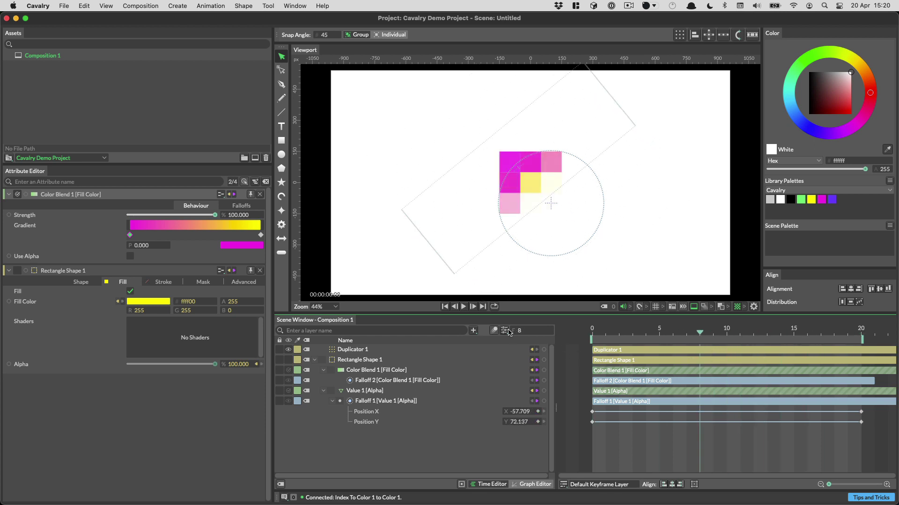
- Set the composition height to 821
{"action": "left_click", "coordinate": [508, 331]}
{"action": "left_click", "coordinate": [538, 149]}
{"action": "type", "text": "821"}
{"action": "key", "text": "Return"}
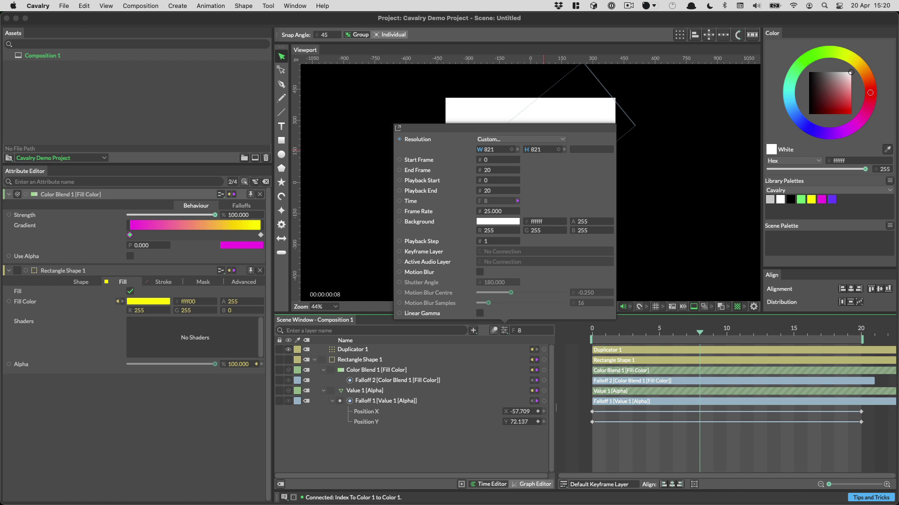
{"action": "key", "text": "Escape"}
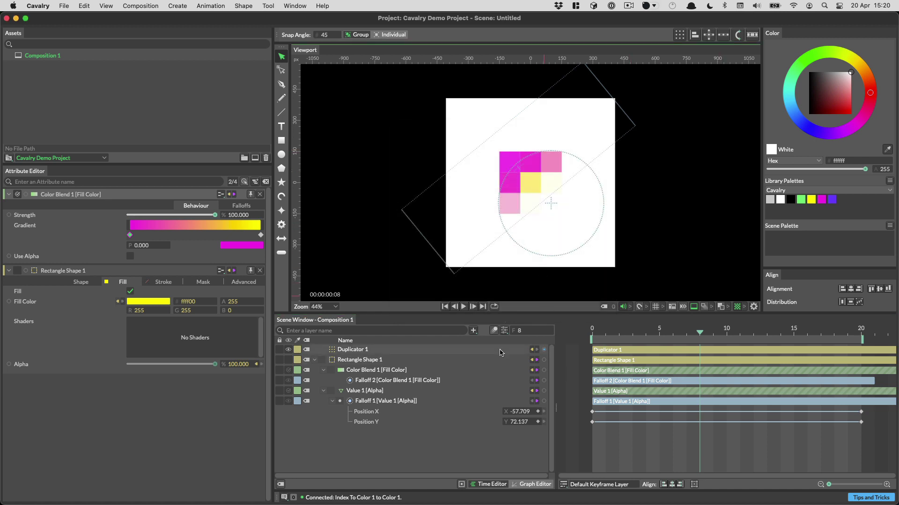
- Scrub and play back the loader animation to check it
{"action": "left_click", "coordinate": [287, 384]}
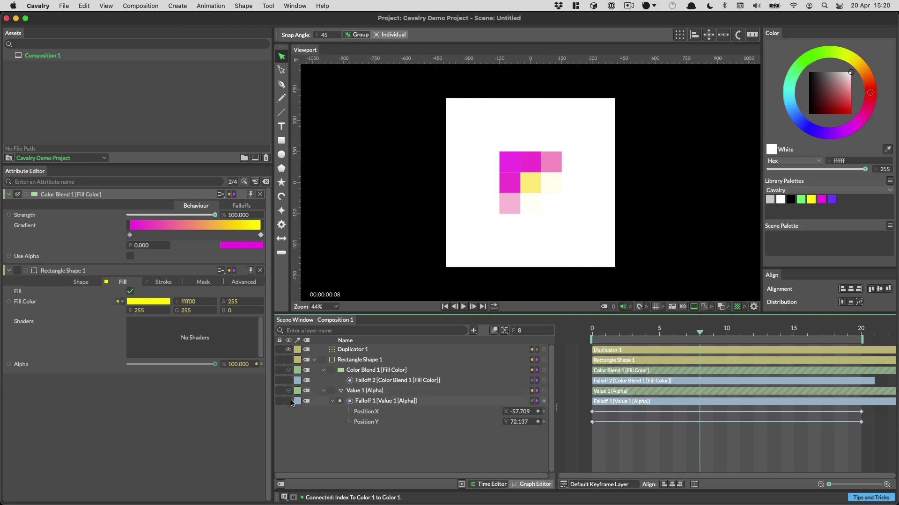
{"action": "left_click_drag", "start_coordinate": [608, 332], "coordinate": [739, 333]}
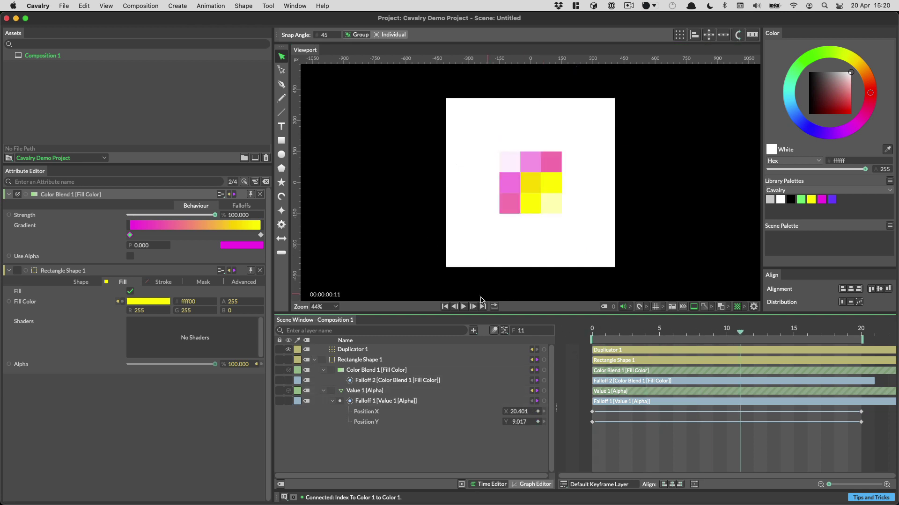
{"action": "left_click", "coordinate": [464, 307]}
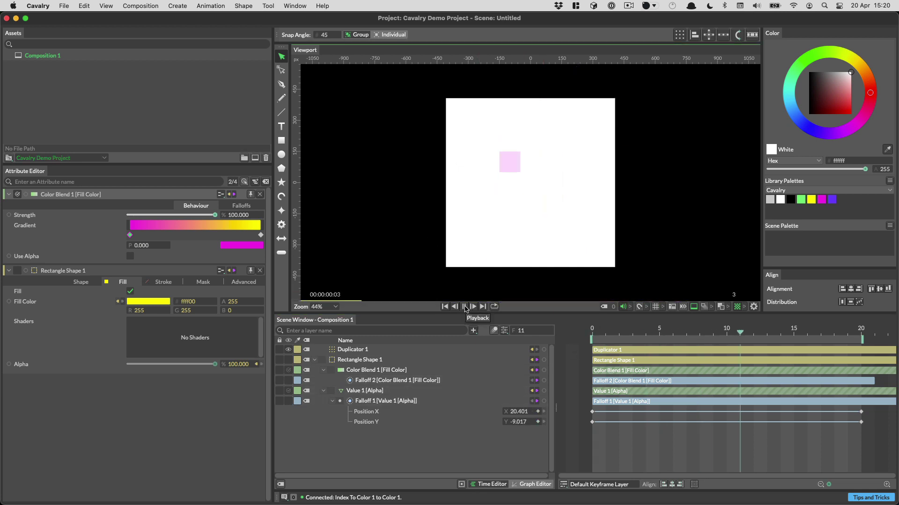
{"action": "left_click", "coordinate": [464, 306]}
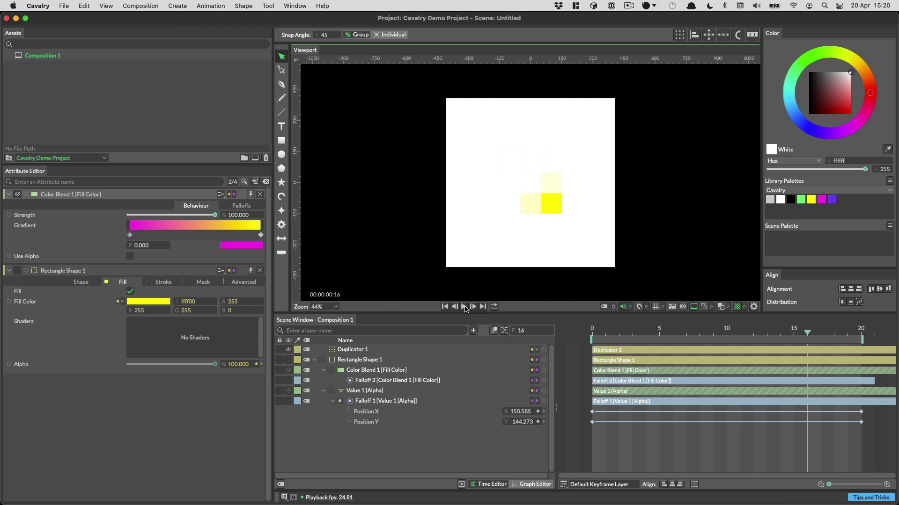
- Rename Composition 1 to 'Dup Loader' and export it as Lottie to the Desktop
{"action": "left_click", "coordinate": [41, 56]}
{"action": "left_click", "coordinate": [41, 56]}
{"action": "type", "text": "Dup Ladder"}
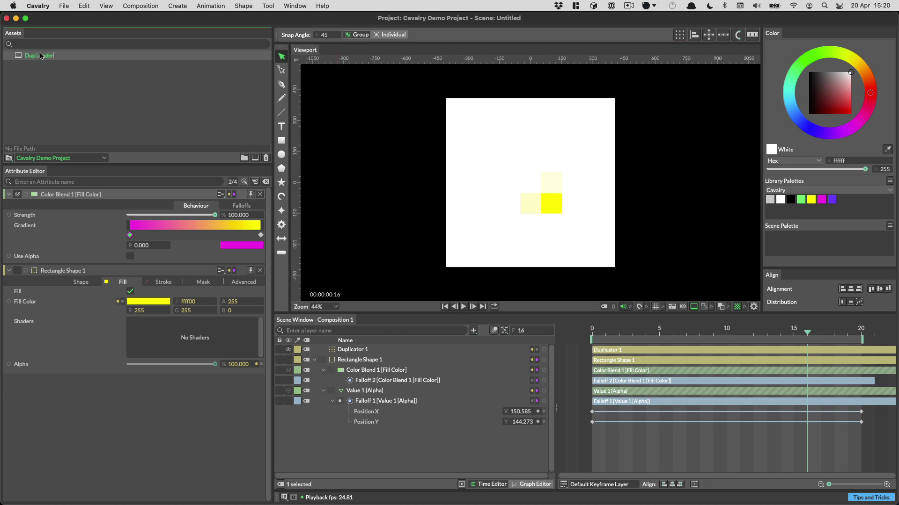
{"action": "key", "text": "Return"}
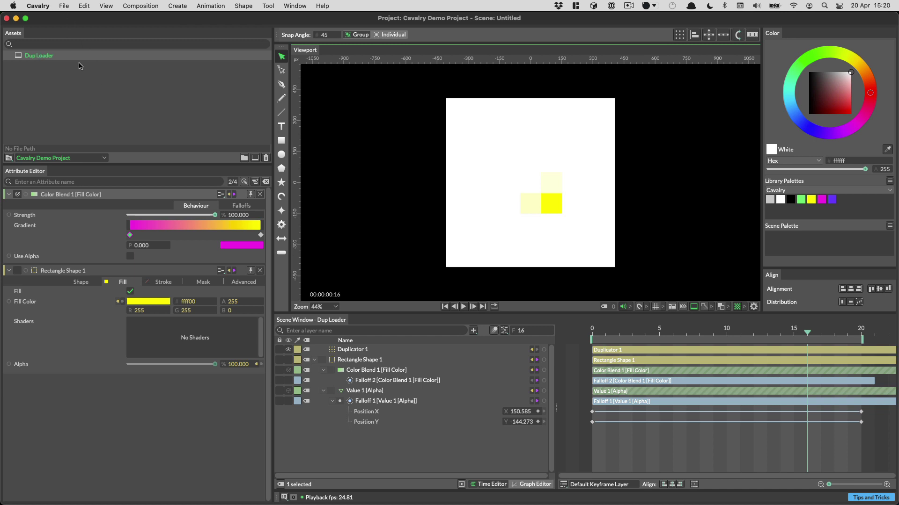
{"action": "key", "text": "super+shift+e"}
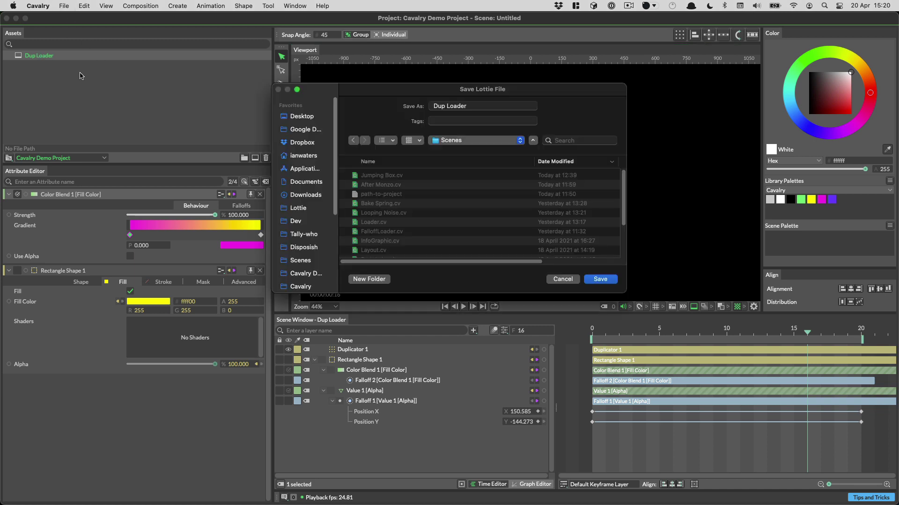
{"action": "left_click", "coordinate": [313, 117]}
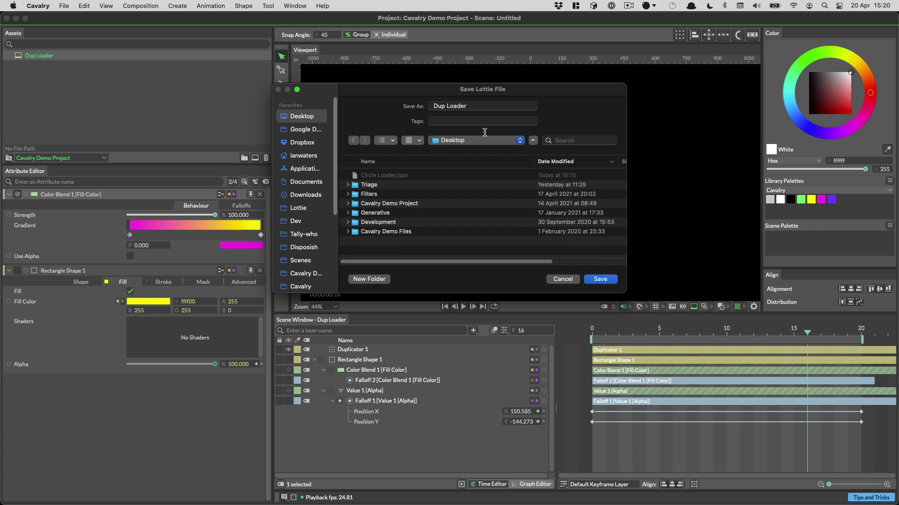
{"action": "left_click", "coordinate": [600, 281]}
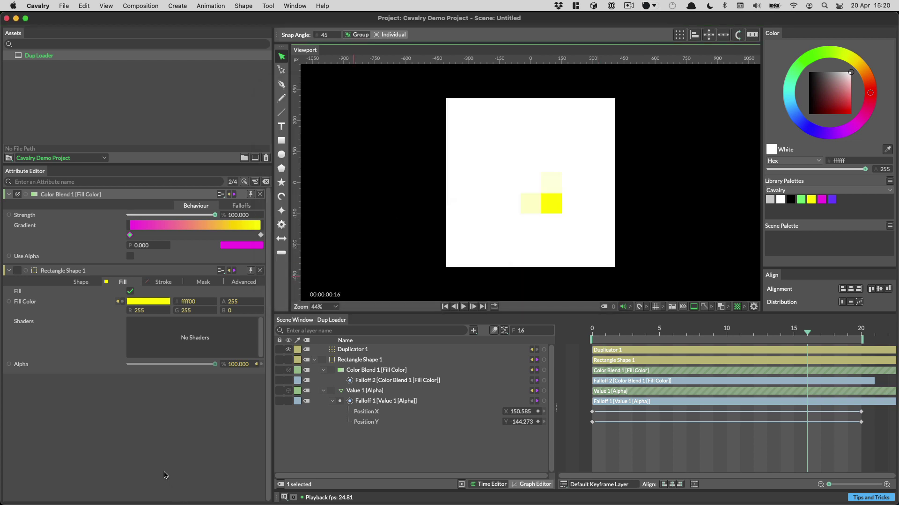
- Close the old LottieFiles preview, upload the Dup Loader JSON and expand it full-page
{"action": "mouse_move", "coordinate": [107, 503]}
{"action": "left_click", "coordinate": [70, 488]}
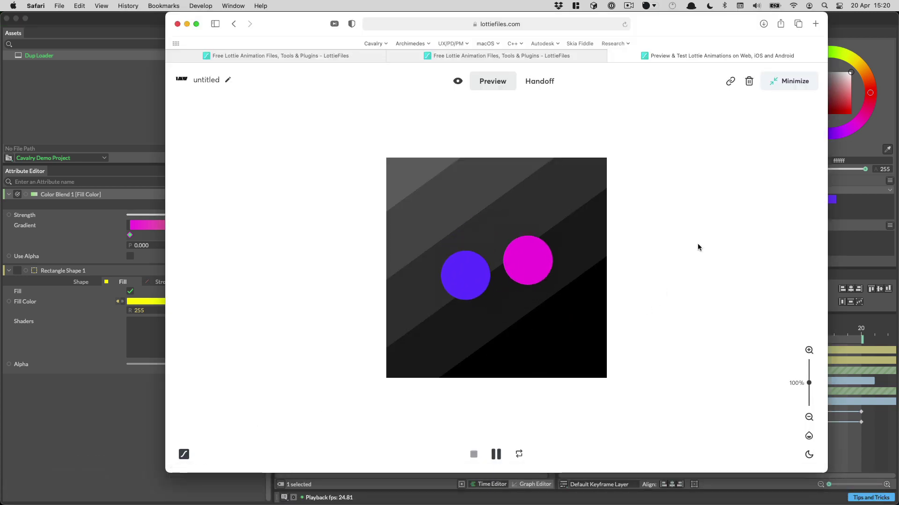
{"action": "left_click", "coordinate": [795, 82]}
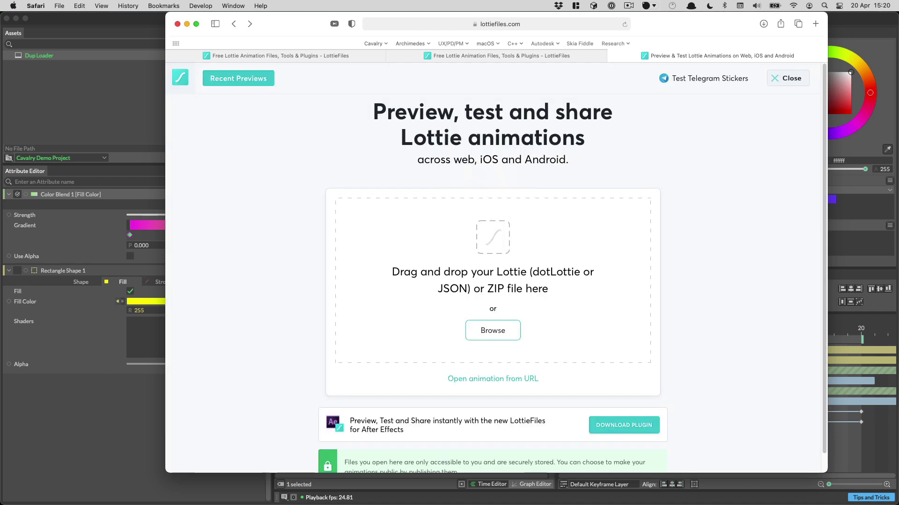
{"action": "left_click_drag", "start_coordinate": [230, 486], "coordinate": [422, 253]}
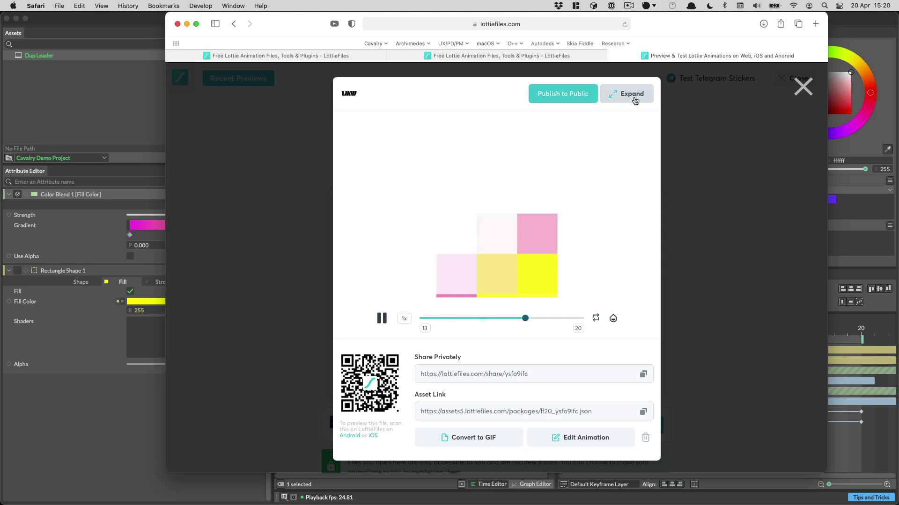
{"action": "left_click", "coordinate": [635, 98]}
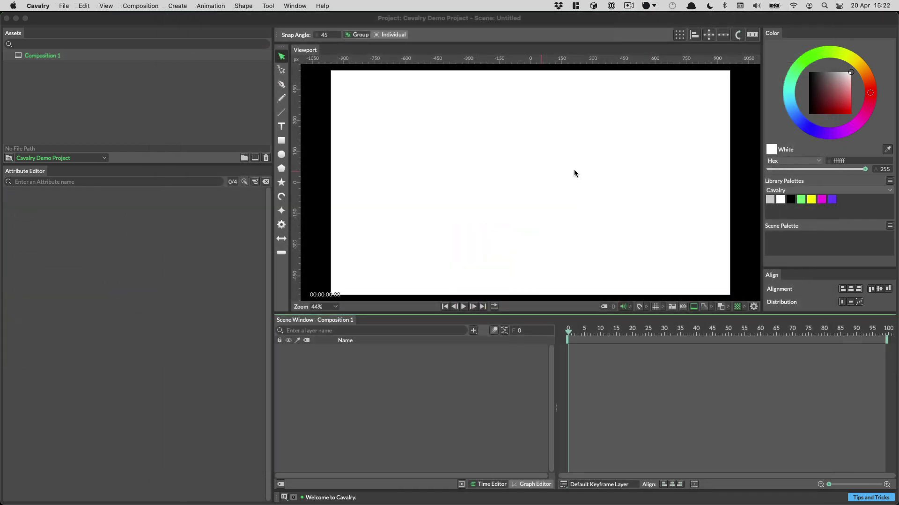
- Add Ellipse Shape 1 at the canvas centre and scrub its radius to 247
{"action": "left_click", "coordinate": [266, 133]}
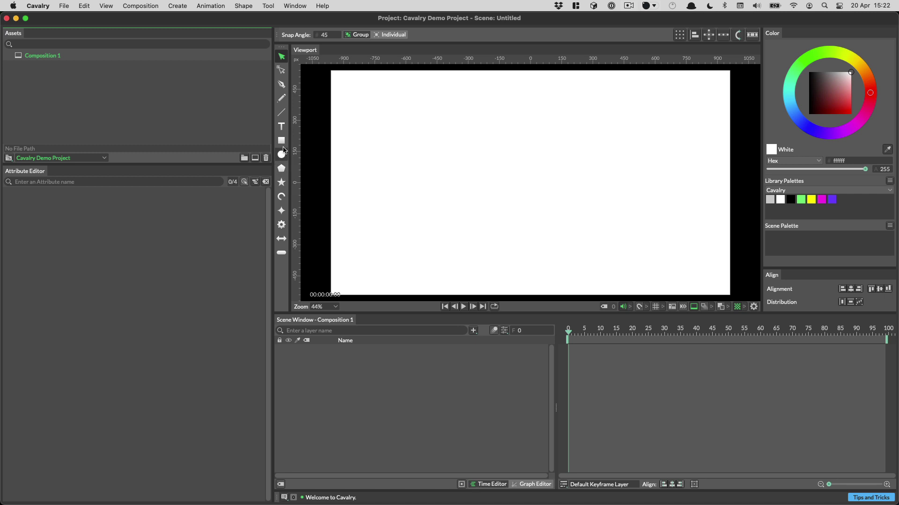
{"action": "left_click", "coordinate": [282, 157]}
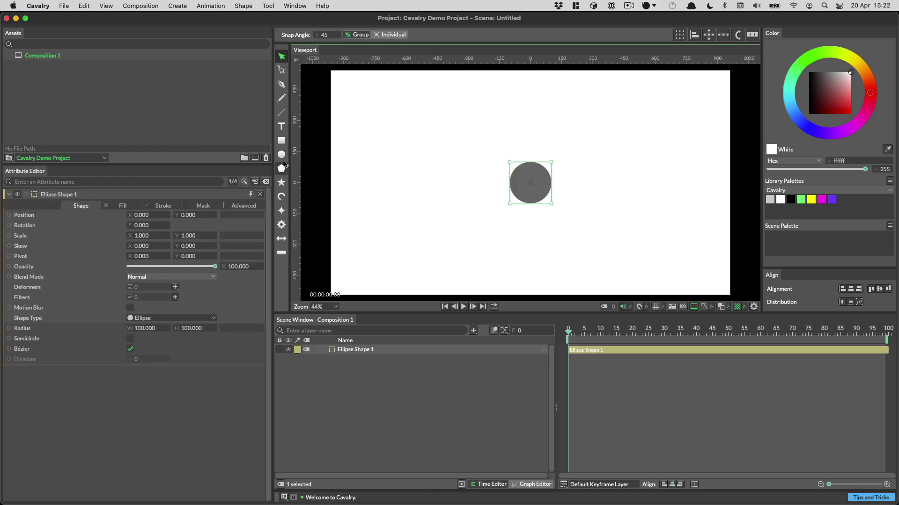
{"action": "left_click_drag", "start_coordinate": [146, 330], "coordinate": [183, 330]}
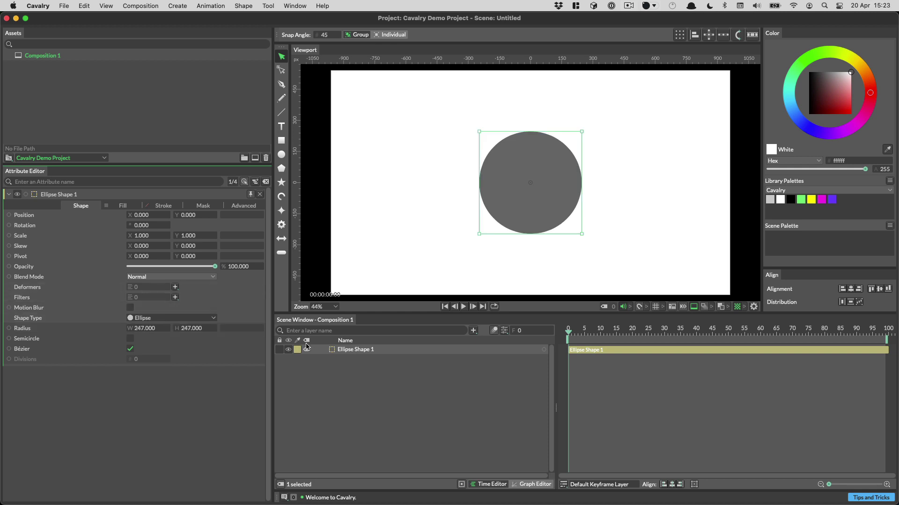
{"action": "left_click", "coordinate": [282, 70]}
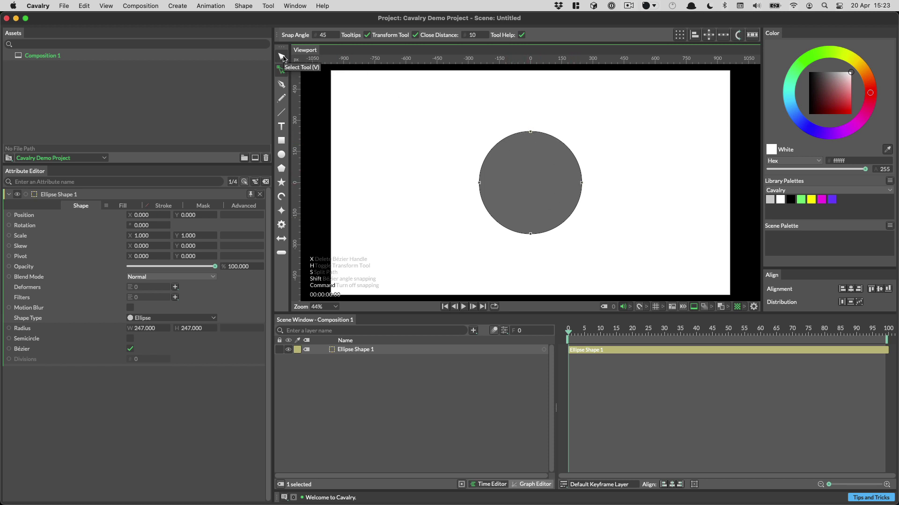
- Convert the circle into an editable path with Shape > Make Editable
{"action": "left_click", "coordinate": [480, 185]}
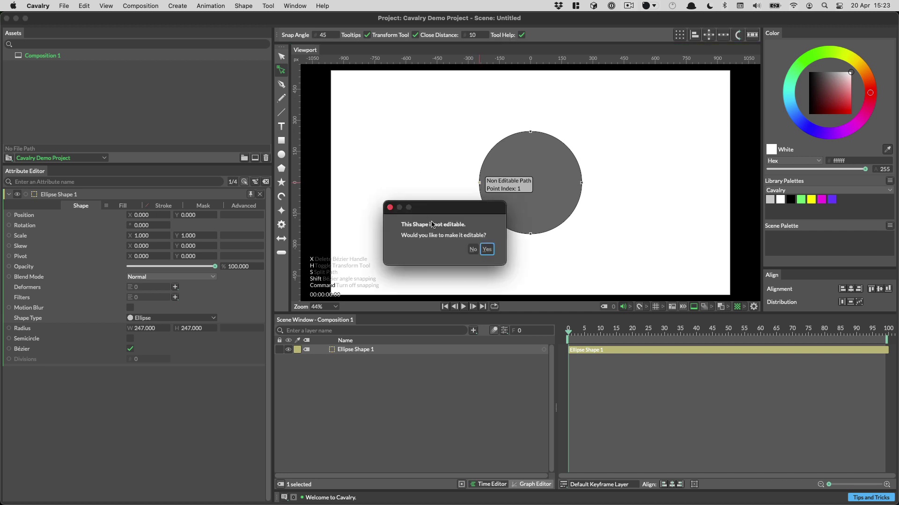
{"action": "left_click", "coordinate": [473, 248]}
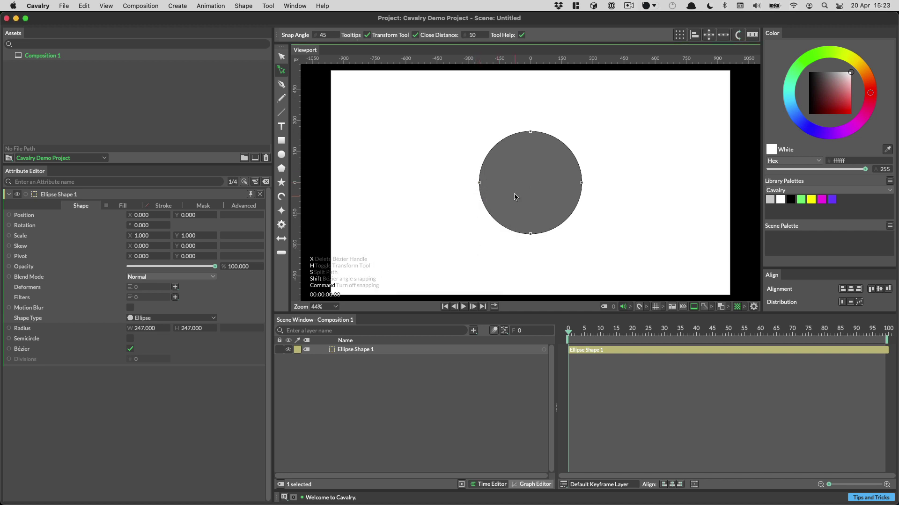
{"action": "left_click", "coordinate": [428, 350]}
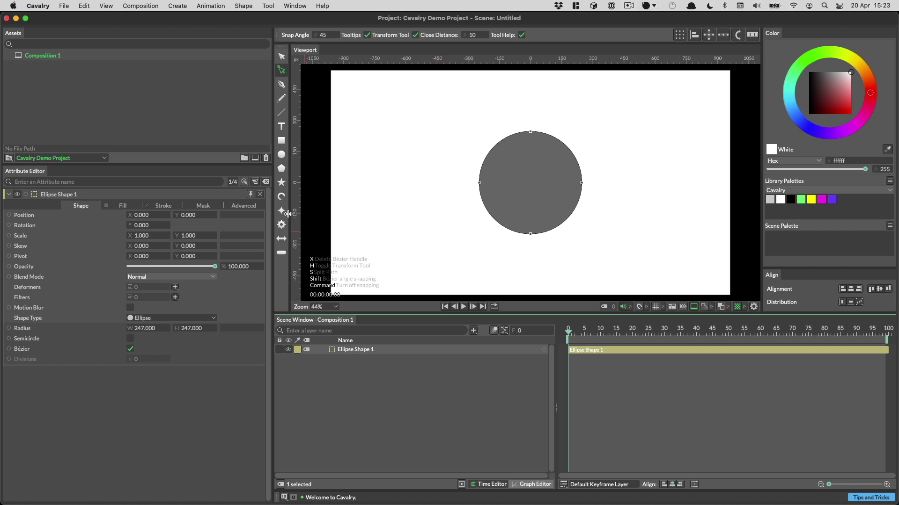
{"action": "left_click", "coordinate": [243, 5]}
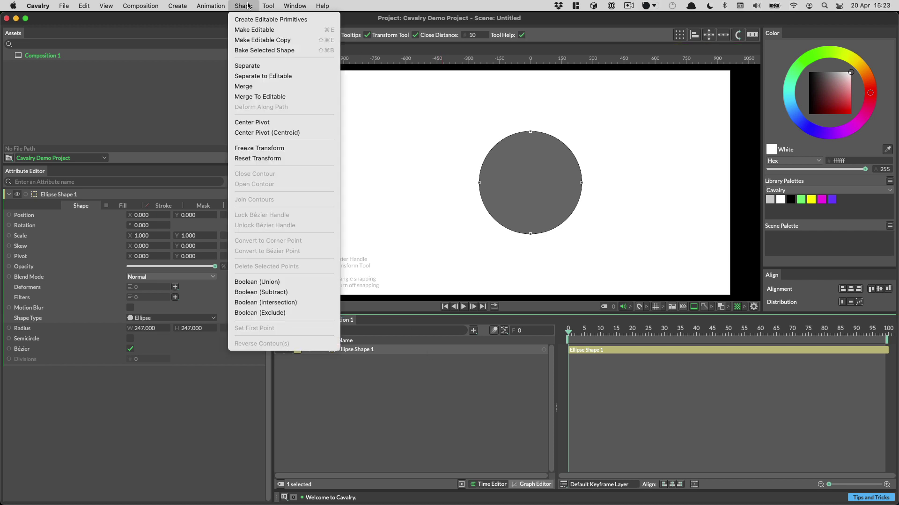
{"action": "left_click", "coordinate": [257, 31]}
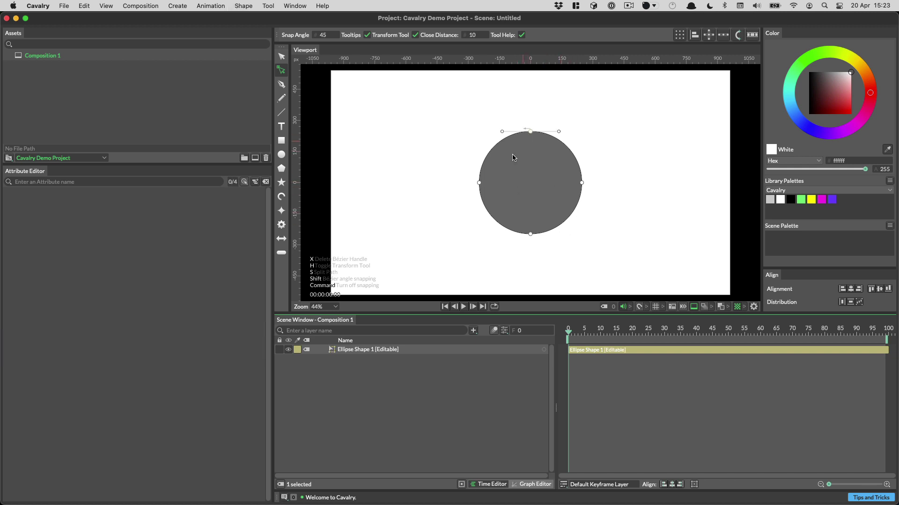
- Check the circle's four points and load Ellipse Shape 1 [Editable] into the Attribute Editor
{"action": "left_click", "coordinate": [480, 183]}
{"action": "left_click", "coordinate": [497, 203]}
{"action": "left_click", "coordinate": [531, 229]}
{"action": "left_click", "coordinate": [530, 132]}
{"action": "left_click", "coordinate": [529, 149]}
{"action": "left_click_drag", "start_coordinate": [382, 352], "coordinate": [145, 334]}
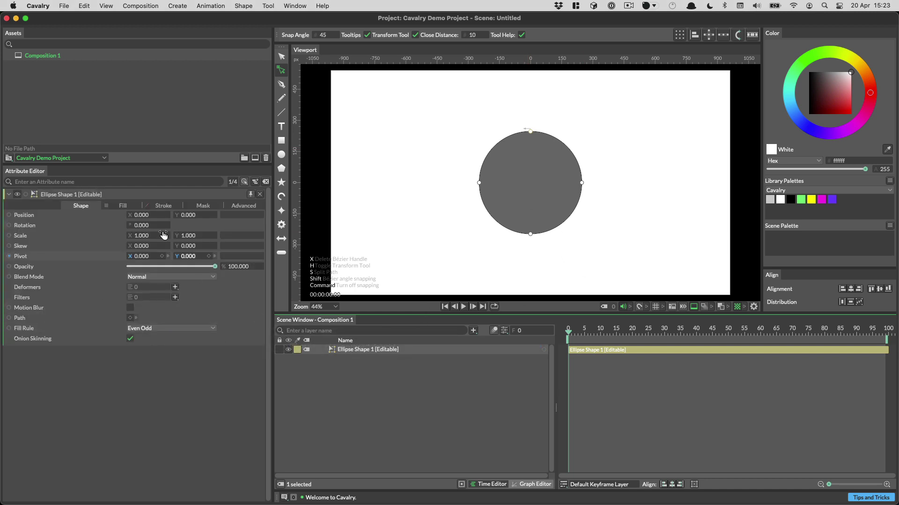
- Keyframe the circle's Path at frame 0 and morph it into a diamond at frame 40
{"action": "left_click", "coordinate": [130, 318]}
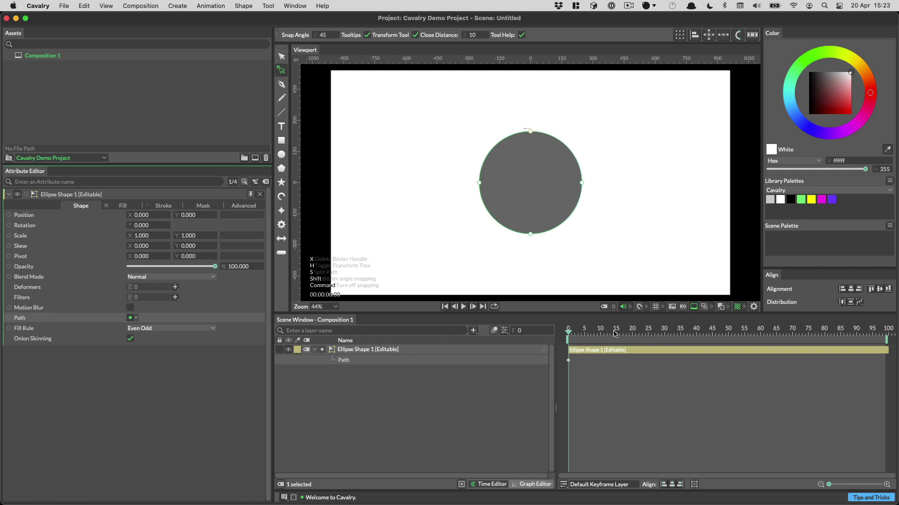
{"action": "left_click_drag", "start_coordinate": [615, 334], "coordinate": [697, 340]}
{"action": "left_click", "coordinate": [480, 183]}
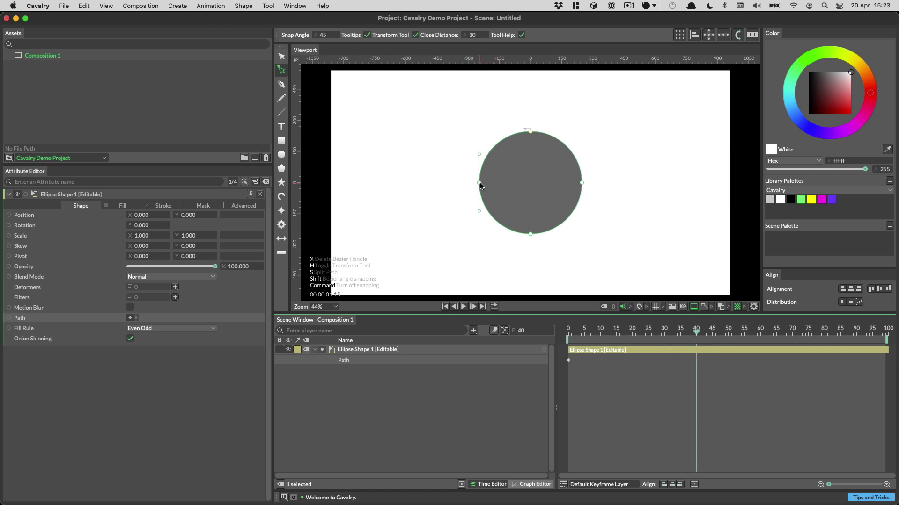
{"action": "left_click_drag", "start_coordinate": [480, 211], "coordinate": [526, 183]}
{"action": "left_click_drag", "start_coordinate": [502, 234], "coordinate": [521, 265]}
{"action": "key", "text": "super+z"}
{"action": "key", "text": "super+z"}
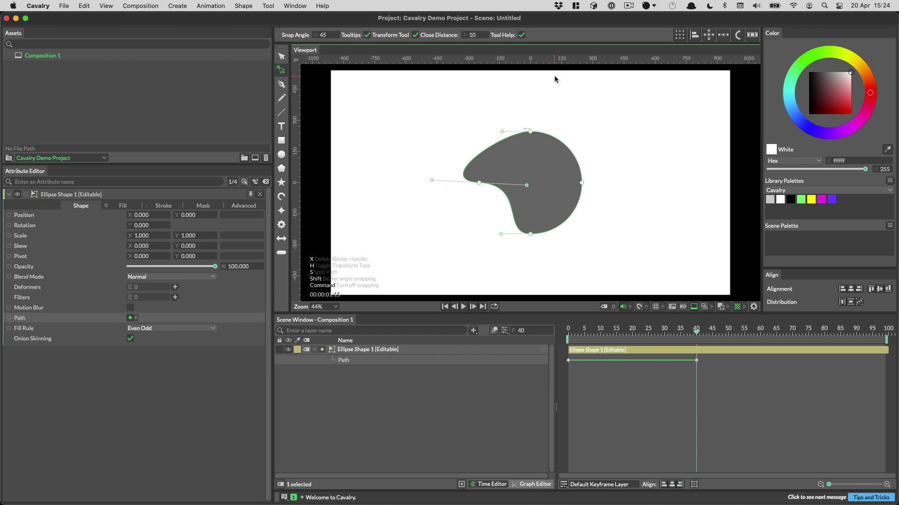
{"action": "left_click_drag", "start_coordinate": [433, 114], "coordinate": [671, 256]}
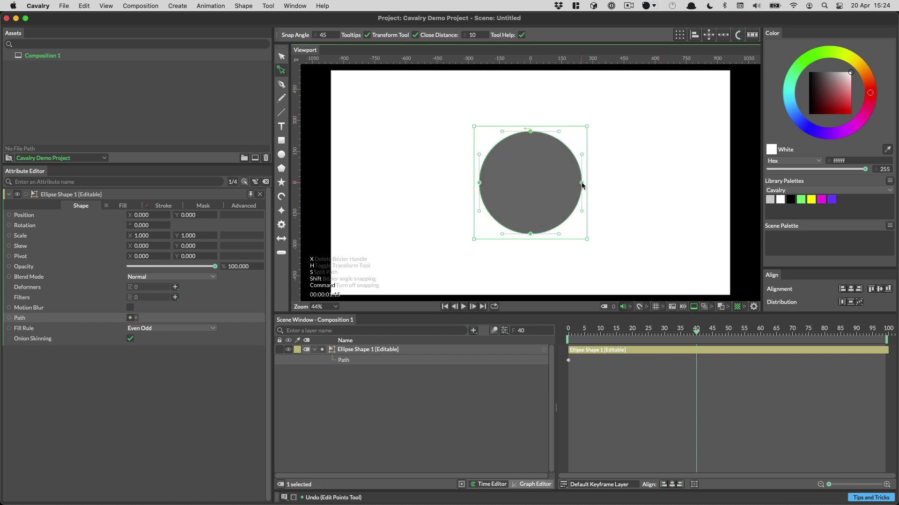
{"action": "double_click", "coordinate": [530, 132]}
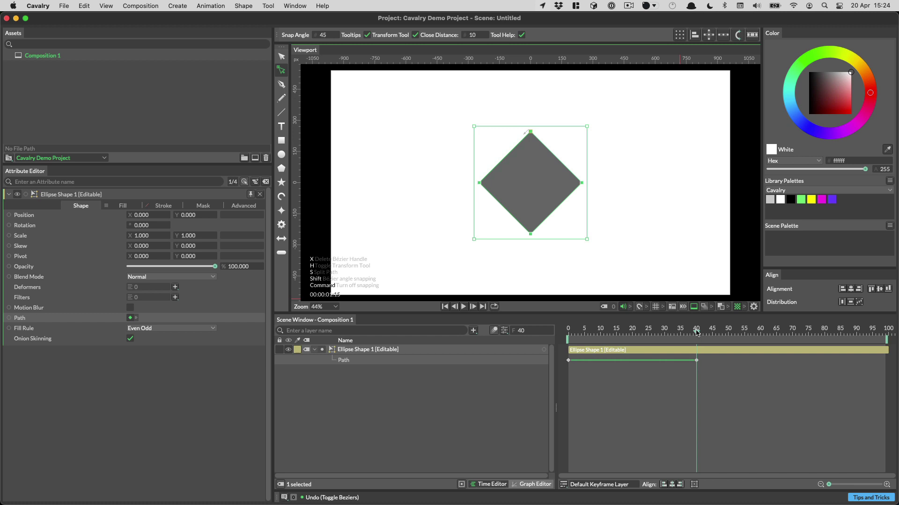
{"action": "left_click_drag", "start_coordinate": [696, 332], "coordinate": [825, 346]}
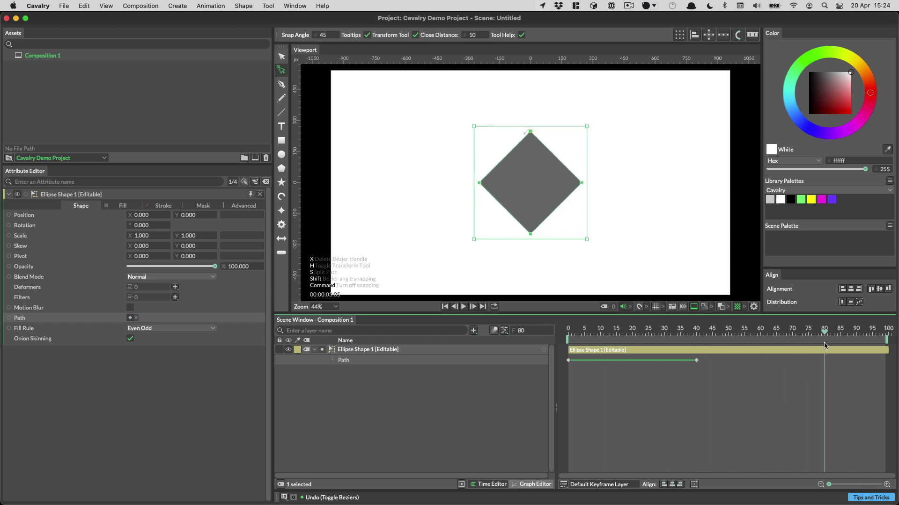
- Copy the frame-0 circle keyframe to frame 80 and scrub to verify the loop
{"action": "left_click", "coordinate": [569, 364]}
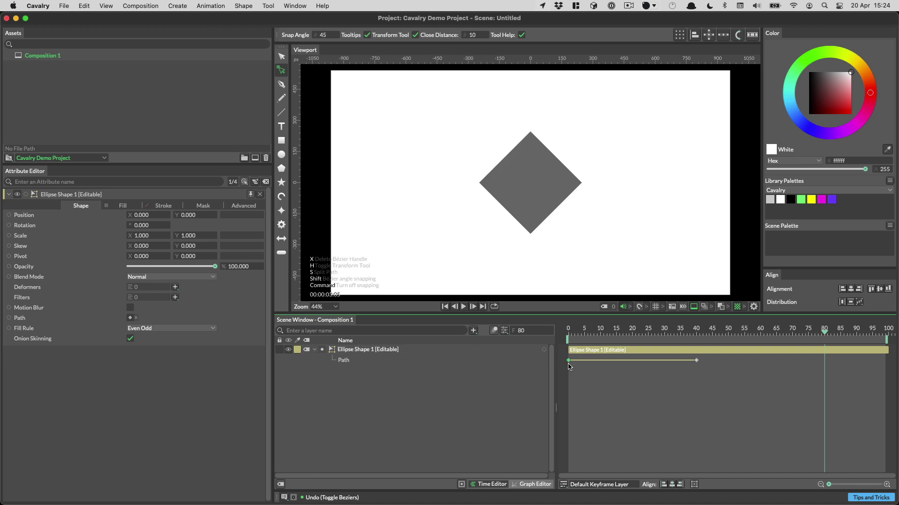
{"action": "key", "text": "super+c"}
{"action": "key", "text": "super+v"}
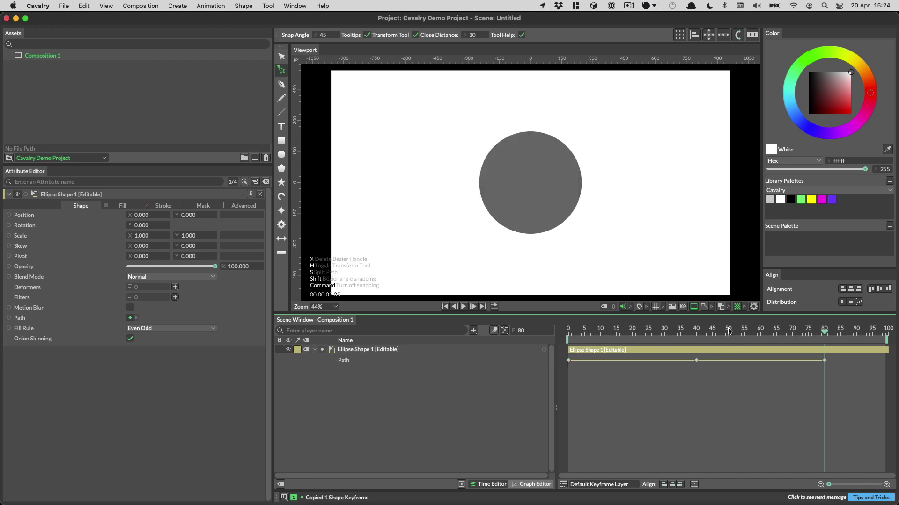
{"action": "left_click_drag", "start_coordinate": [728, 331], "coordinate": [825, 337]}
{"action": "left_click_drag", "start_coordinate": [627, 336], "coordinate": [545, 337]}
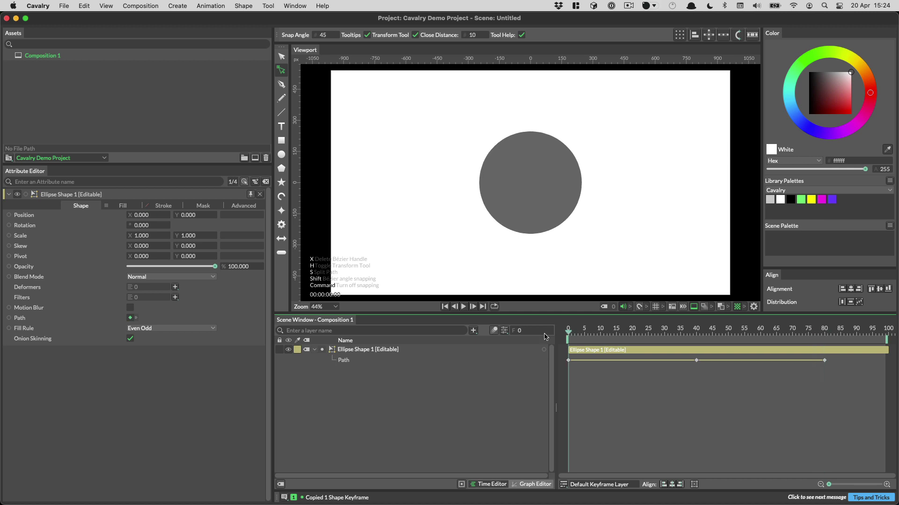
- Apply Magic Easing Bounce Out to the frame-0 keyframe and Spring Out at frame 40
{"action": "right_click", "coordinate": [569, 362]}
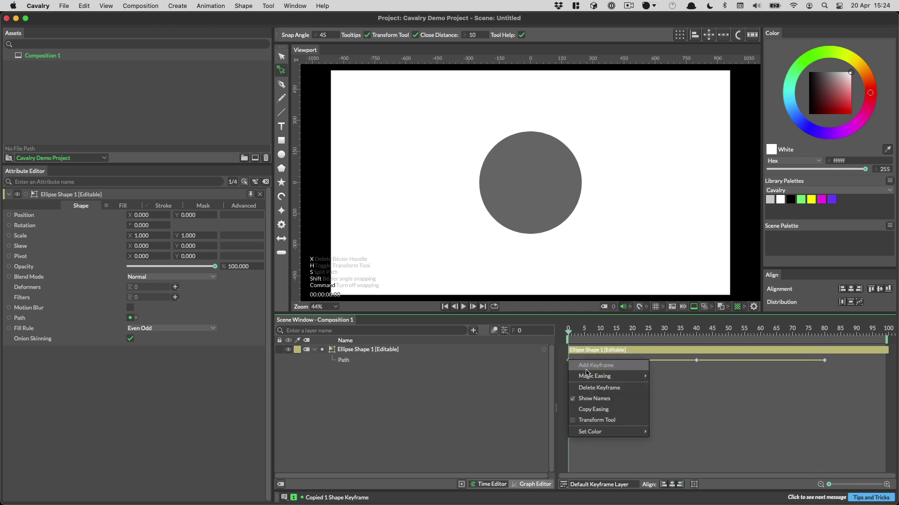
{"action": "mouse_move", "coordinate": [592, 376]}
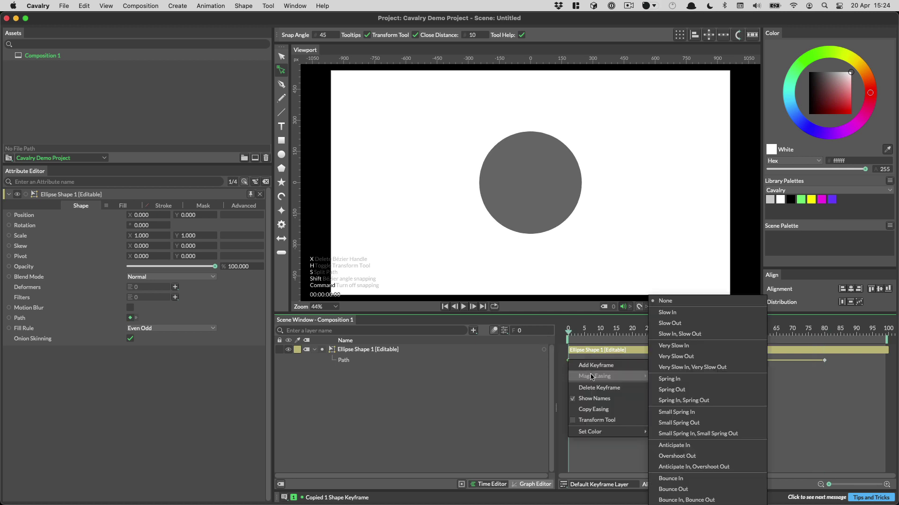
{"action": "left_click", "coordinate": [680, 489]}
{"action": "right_click", "coordinate": [696, 364]}
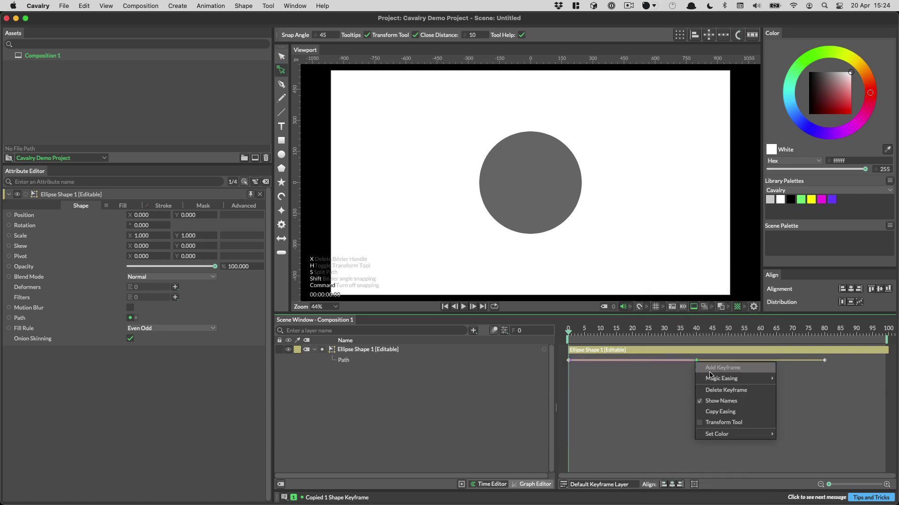
{"action": "mouse_move", "coordinate": [714, 379]}
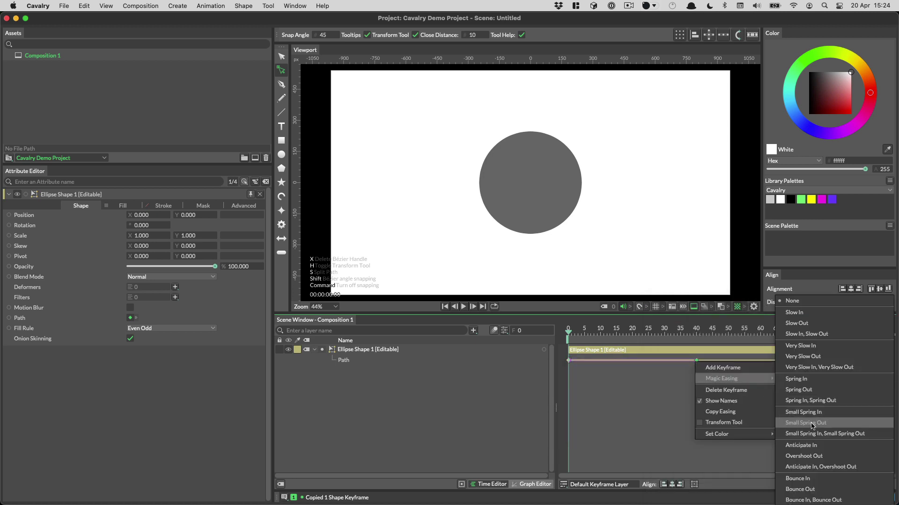
{"action": "left_click", "coordinate": [818, 390]}
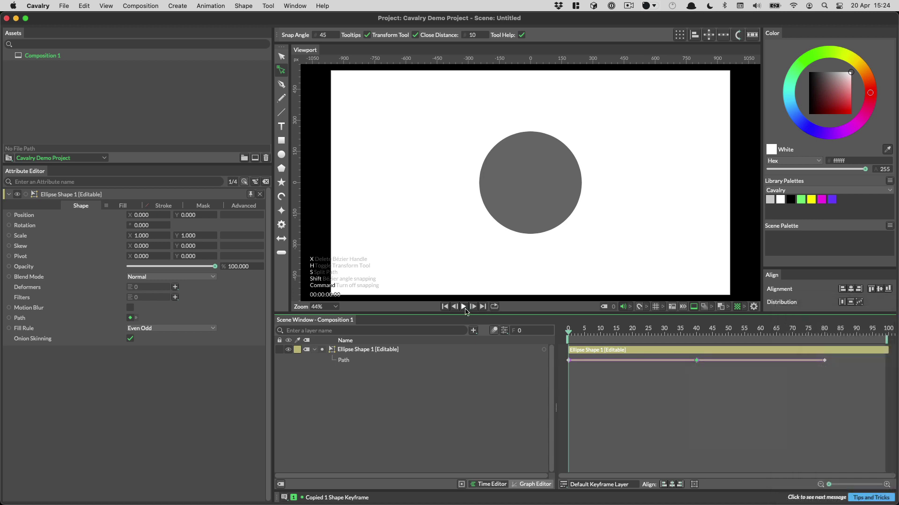
- Play the morph and set the play range out point at frame 80
{"action": "left_click", "coordinate": [465, 309]}
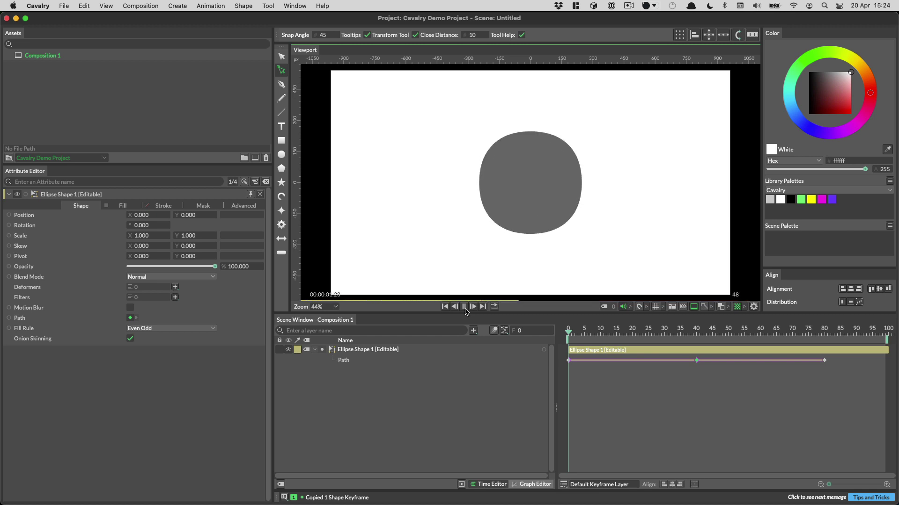
{"action": "left_click", "coordinate": [464, 309]}
{"action": "left_click", "coordinate": [825, 331]}
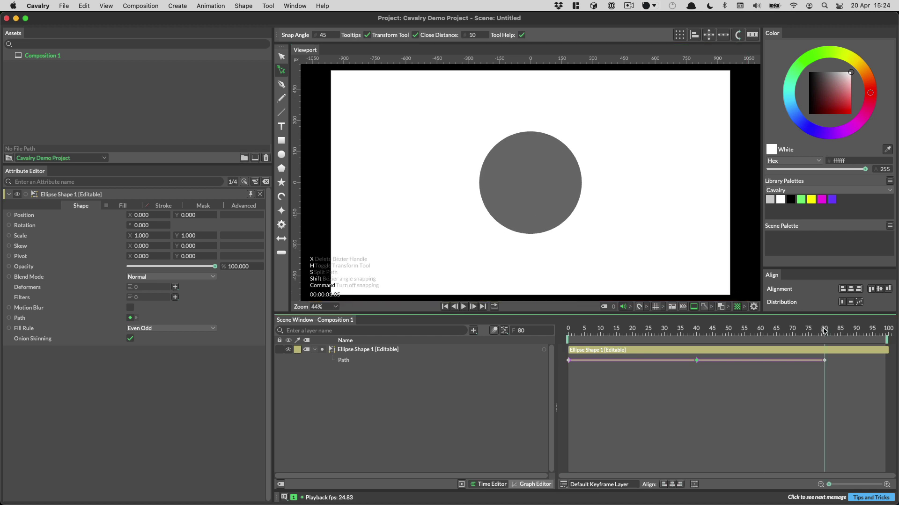
{"action": "key", "text": "n"}
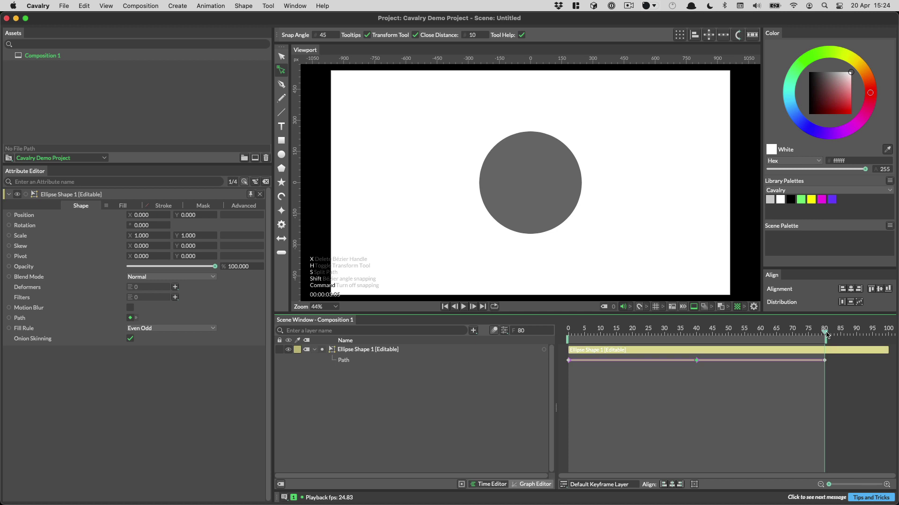
{"action": "scroll", "coordinate": [826, 333], "scroll_direction": "up", "scroll_amount": 3}
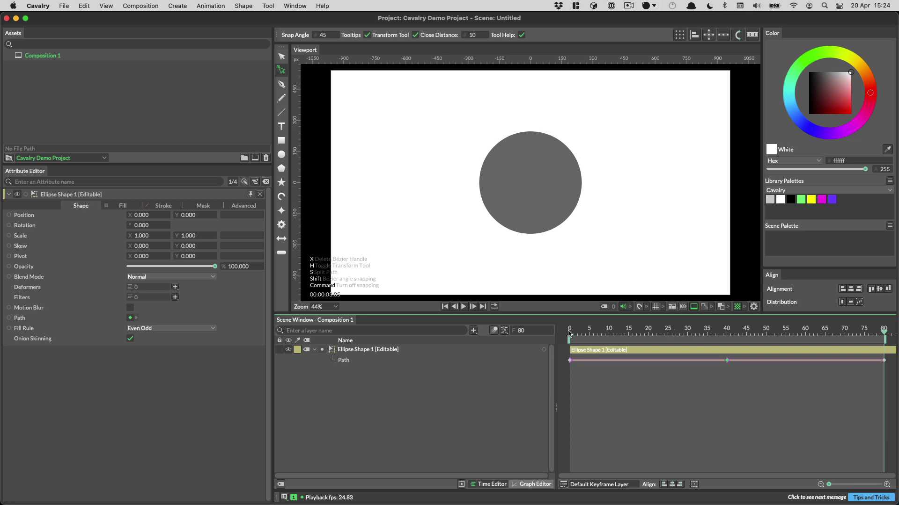
- Fill the circle with the green palette swatch 4ffd7a
{"action": "left_click", "coordinate": [542, 196]}
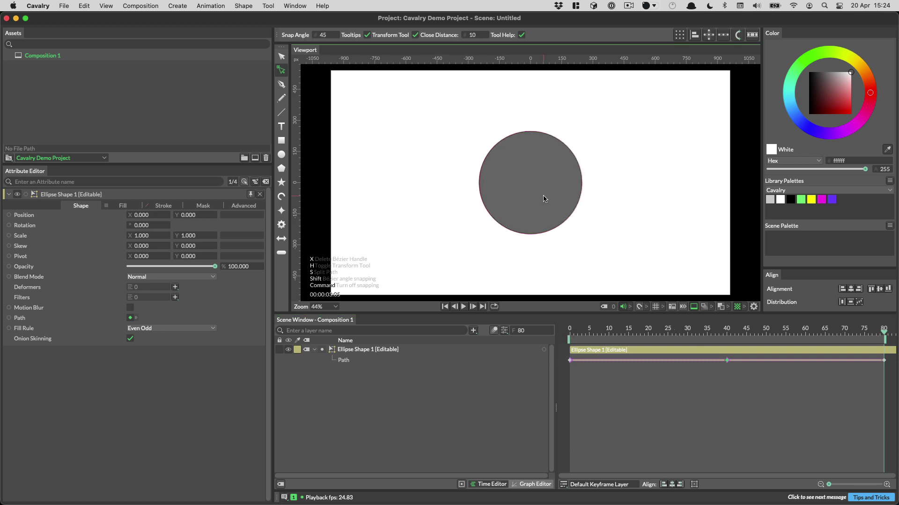
{"action": "left_click", "coordinate": [802, 200]}
{"action": "left_click", "coordinate": [388, 410]}
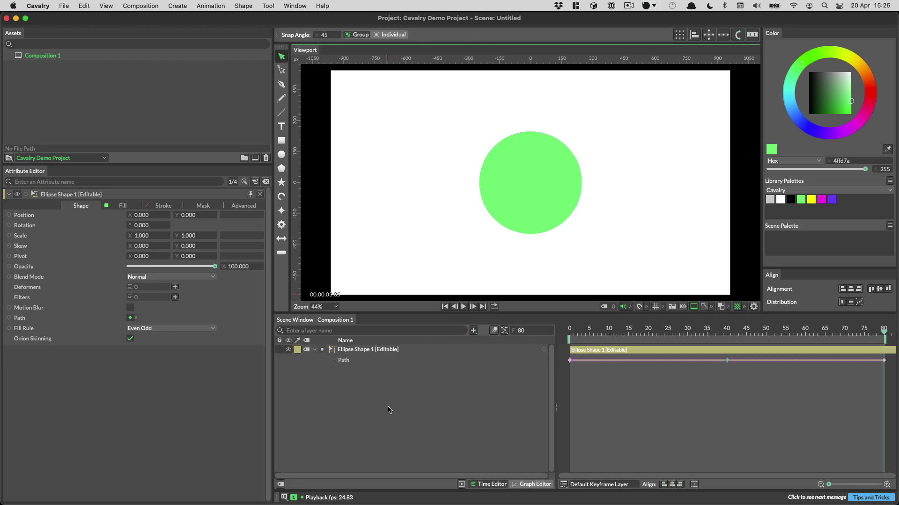
- Export the scene as Lottie named 'PathAnimTest' to the Desktop
{"action": "key", "text": "super+shift+e"}
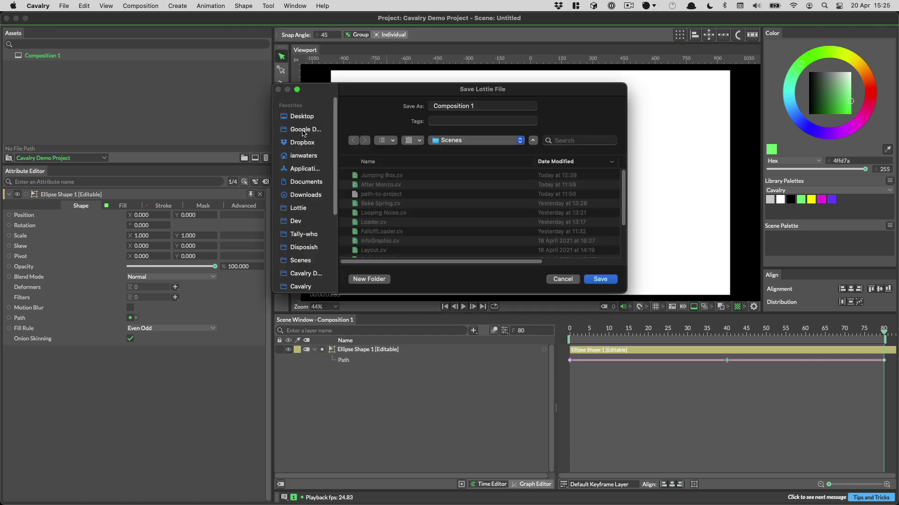
{"action": "left_click", "coordinate": [302, 117]}
{"action": "left_click_drag", "start_coordinate": [490, 108], "coordinate": [415, 107]}
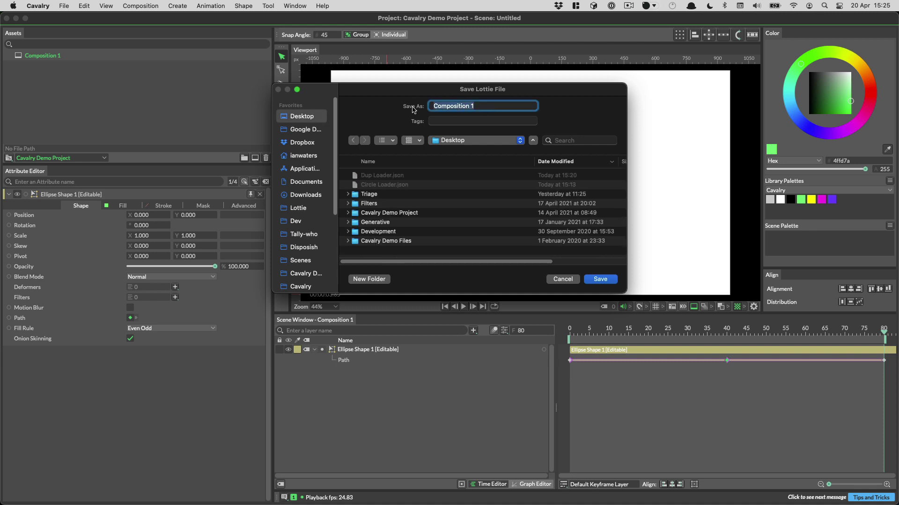
{"action": "type", "text": "PathAnimTest"}
{"action": "key", "text": "Return"}
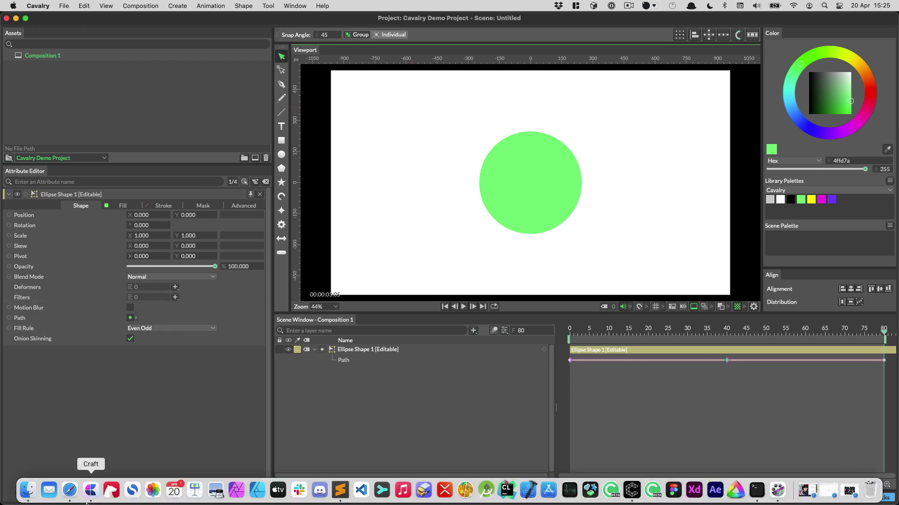
- Upload the green path-morph JSON to LottieFiles, replacing the old preview, and expand it full-page
{"action": "left_click", "coordinate": [68, 491]}
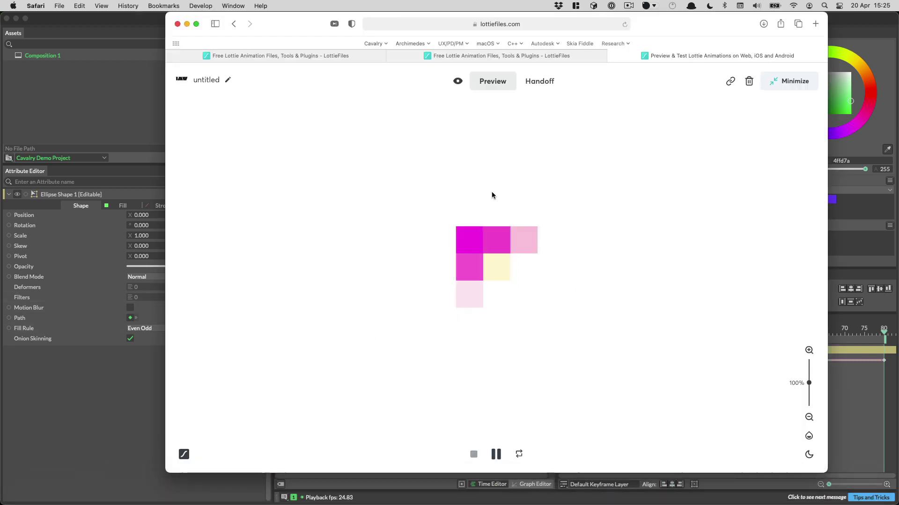
{"action": "left_click", "coordinate": [786, 82]}
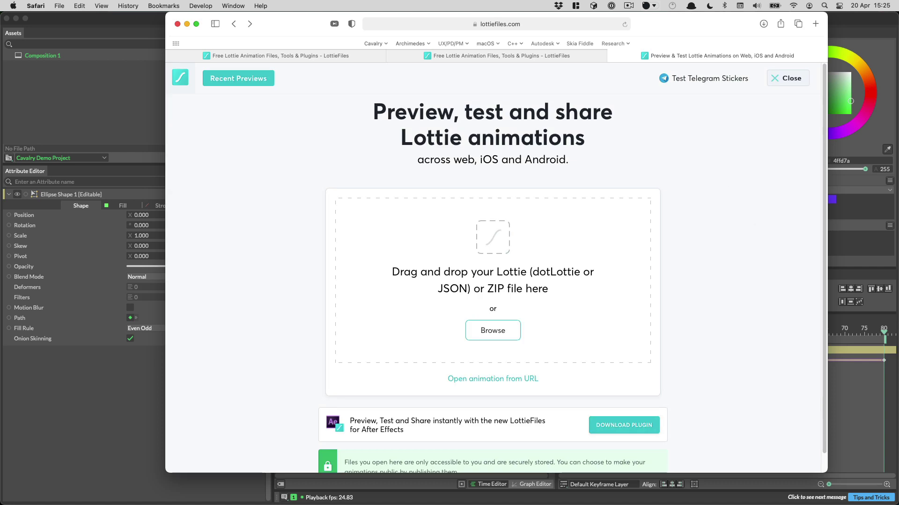
{"action": "left_click_drag", "start_coordinate": [509, 240], "coordinate": [508, 240]}
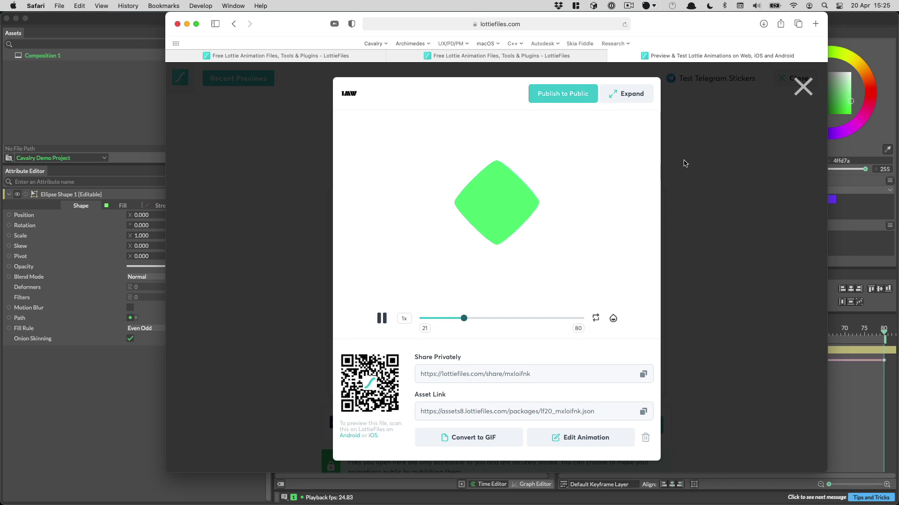
{"action": "left_click", "coordinate": [633, 95]}
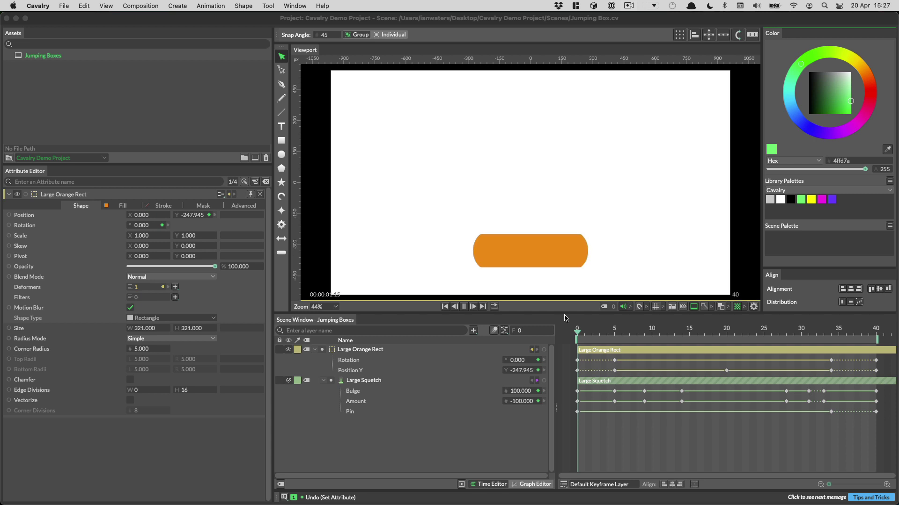
- Stop at frame 20, trial-raise Large Squetch's Bulge and undo, then start Lottie export from frame 23
{"action": "key", "text": "space"}
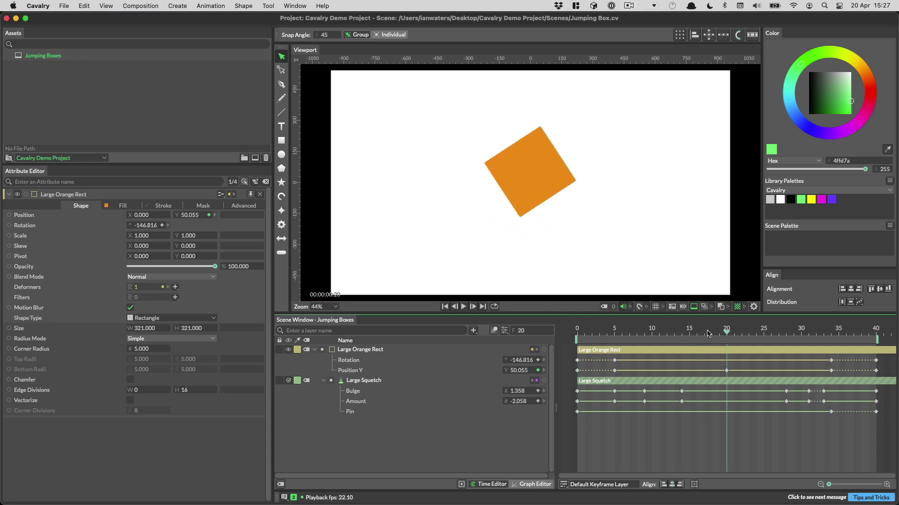
{"action": "left_click", "coordinate": [393, 381]}
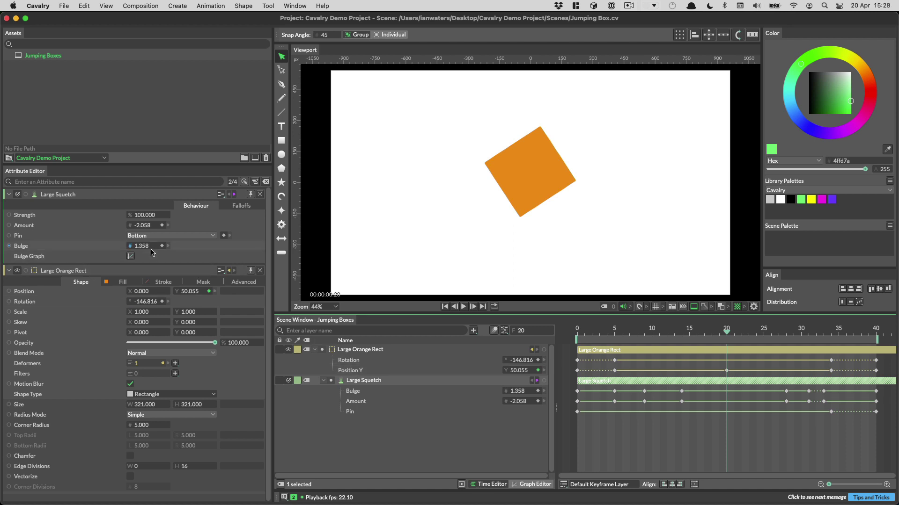
{"action": "left_click_drag", "start_coordinate": [144, 248], "coordinate": [196, 248]}
{"action": "key", "text": "super+z"}
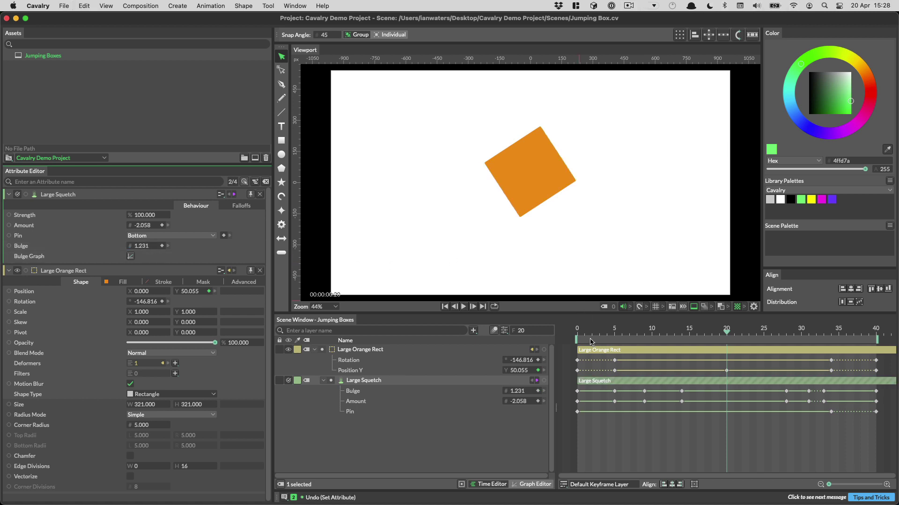
{"action": "left_click_drag", "start_coordinate": [733, 333], "coordinate": [751, 328]}
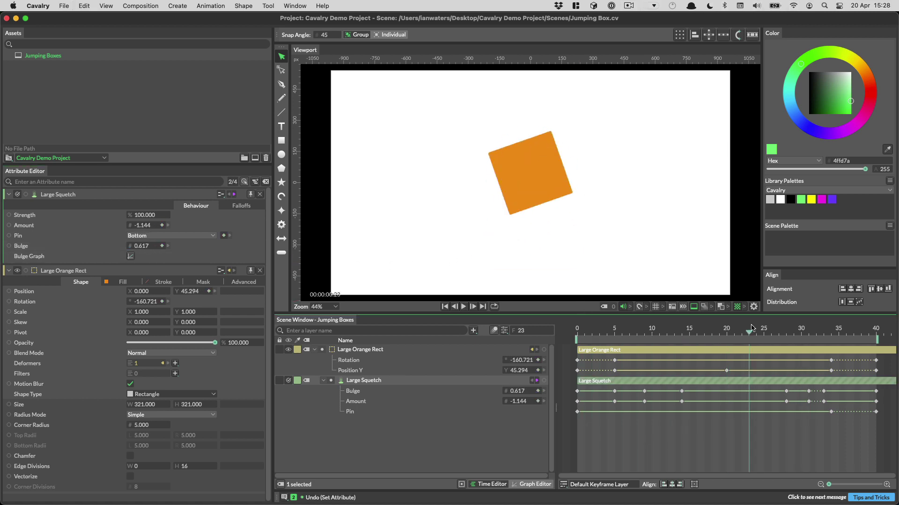
{"action": "key", "text": "super+shift+e"}
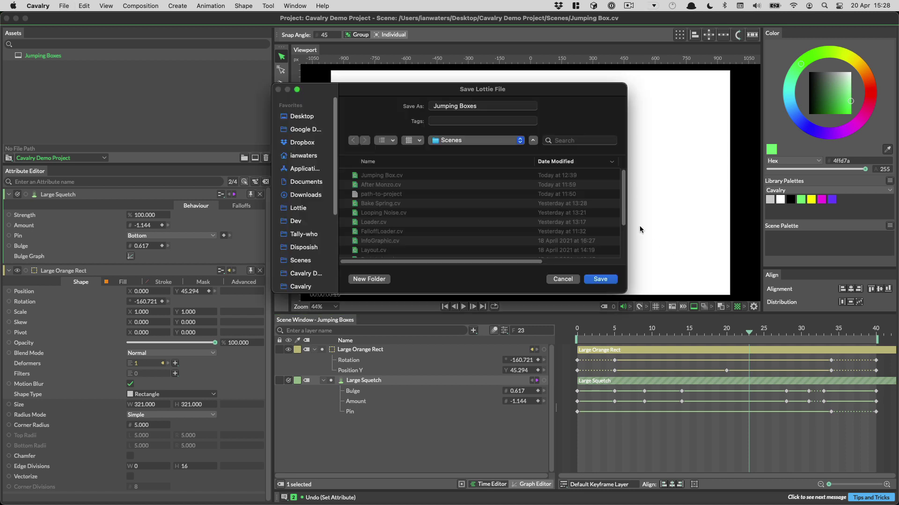
- Save the Jumping Boxes Lottie to the Desktop and bring up LottieFiles in Safari
{"action": "left_click", "coordinate": [318, 117]}
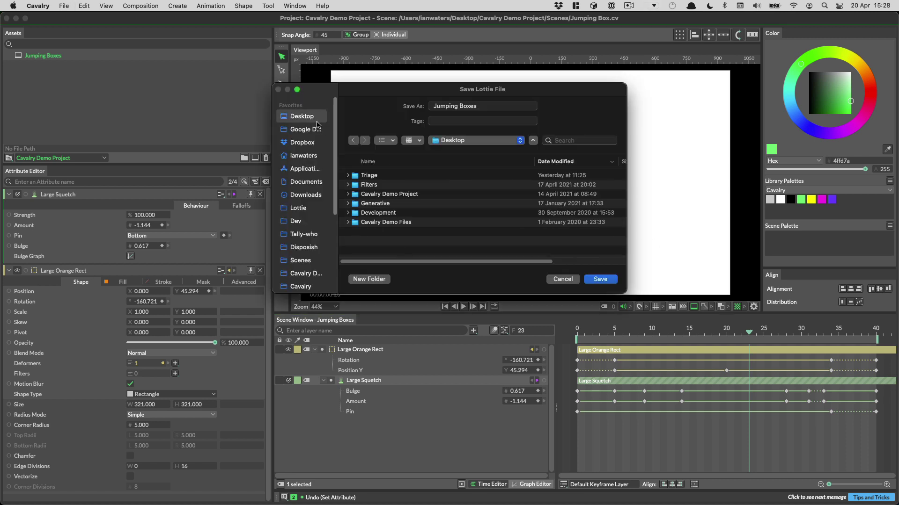
{"action": "left_click", "coordinate": [601, 280]}
{"action": "mouse_move", "coordinate": [90, 504]}
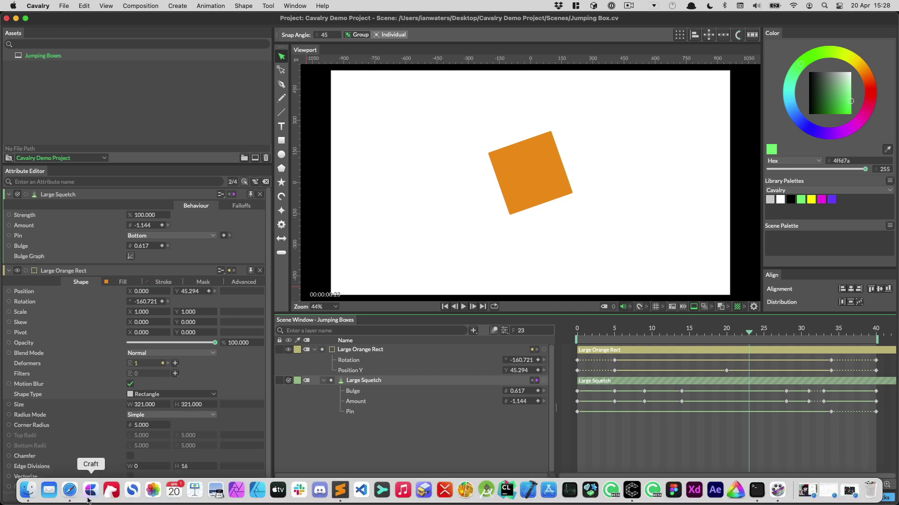
{"action": "left_click", "coordinate": [71, 492]}
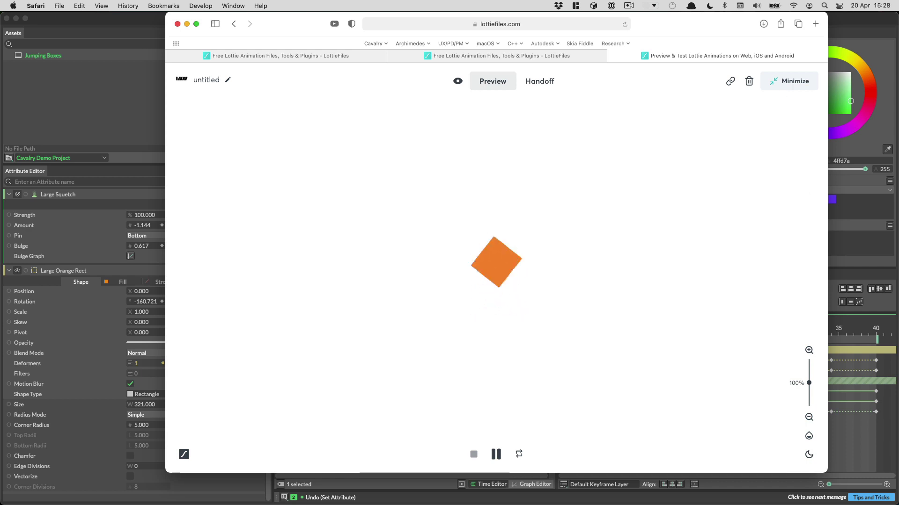
- Close the LottieFiles preview and return to the Cavalry window
{"action": "left_click", "coordinate": [749, 81]}
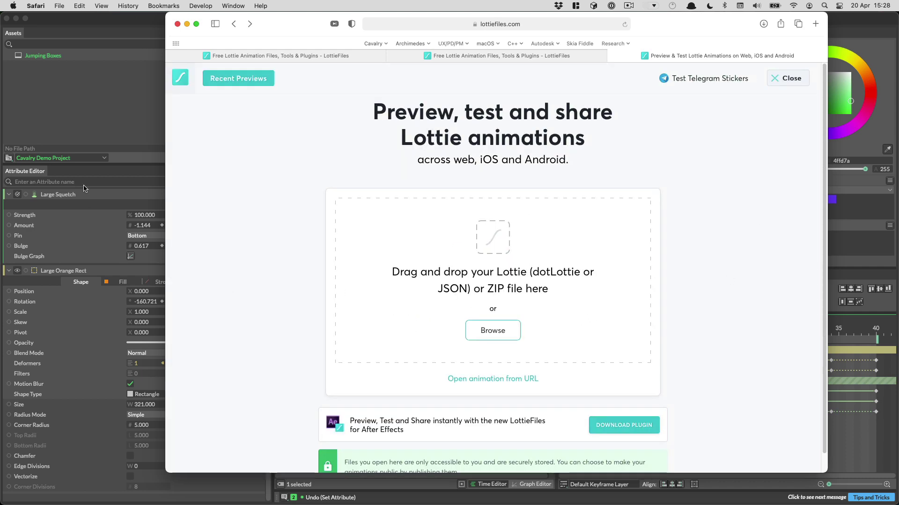
{"action": "left_click", "coordinate": [126, 181]}
{"action": "left_click", "coordinate": [379, 331]}
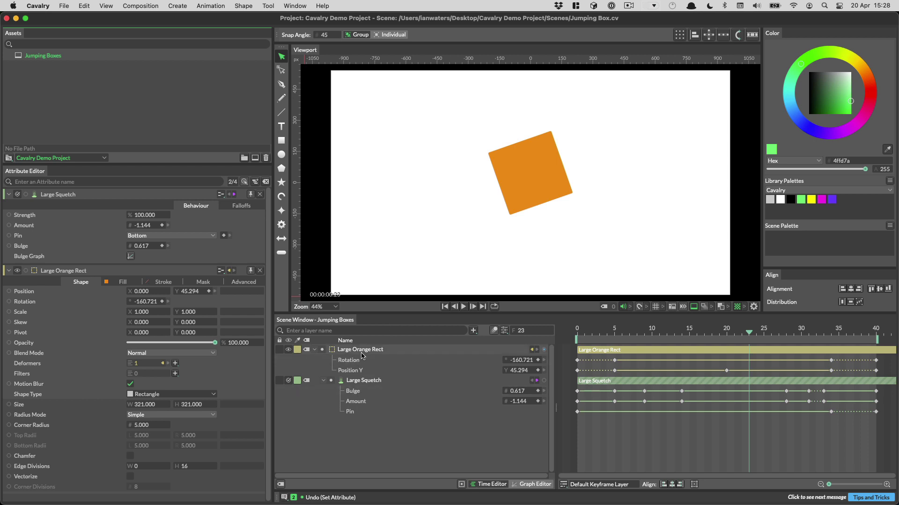
- Add a 3D Matrix deformer to the Large Orange Rect layer and select it
{"action": "left_click", "coordinate": [360, 352]}
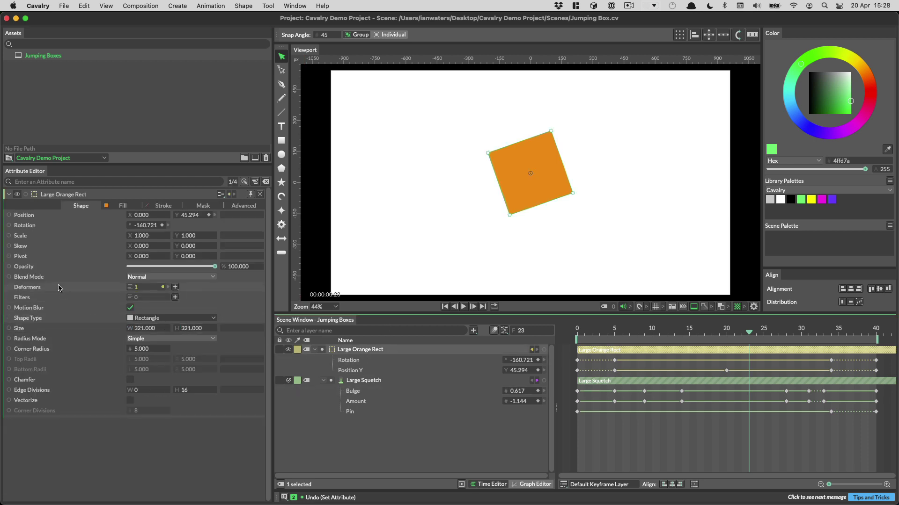
{"action": "left_click", "coordinate": [174, 287]}
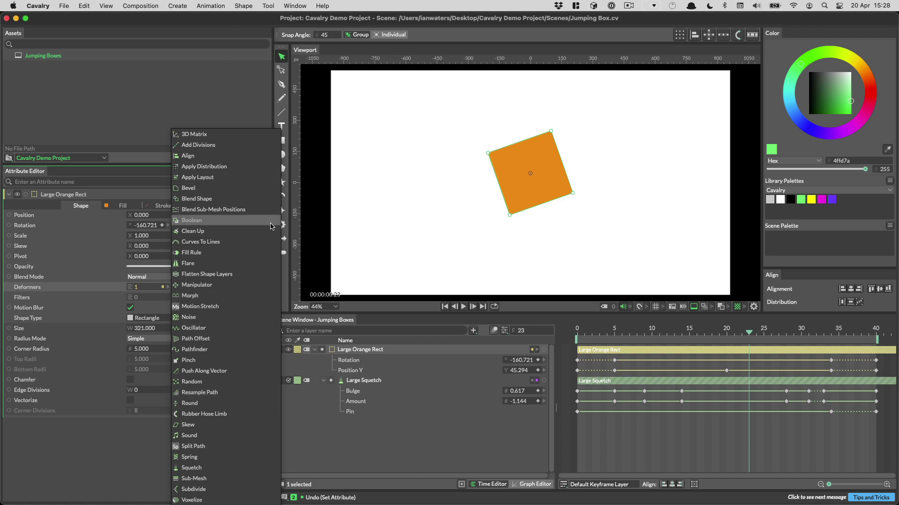
{"action": "left_click", "coordinate": [254, 136]}
{"action": "left_click", "coordinate": [417, 381]}
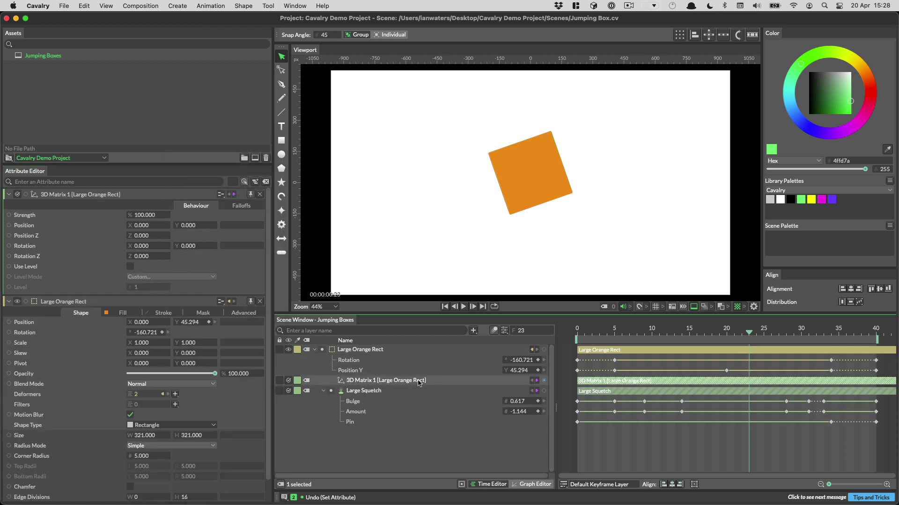
- Key 3D Matrix 1 Rotation Y at 0 on frame 6 and 360 at frame 32, then play it
{"action": "left_click_drag", "start_coordinate": [620, 333], "coordinate": [621, 336]}
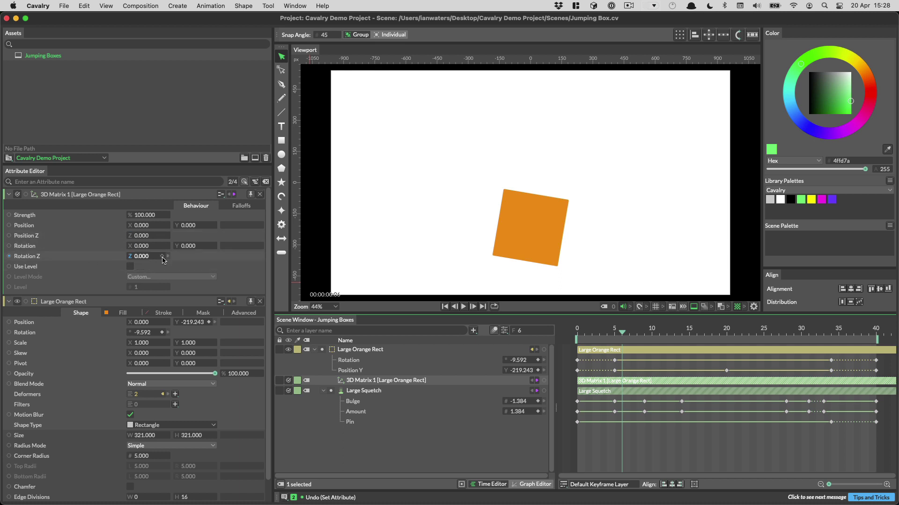
{"action": "left_click", "coordinate": [209, 245]}
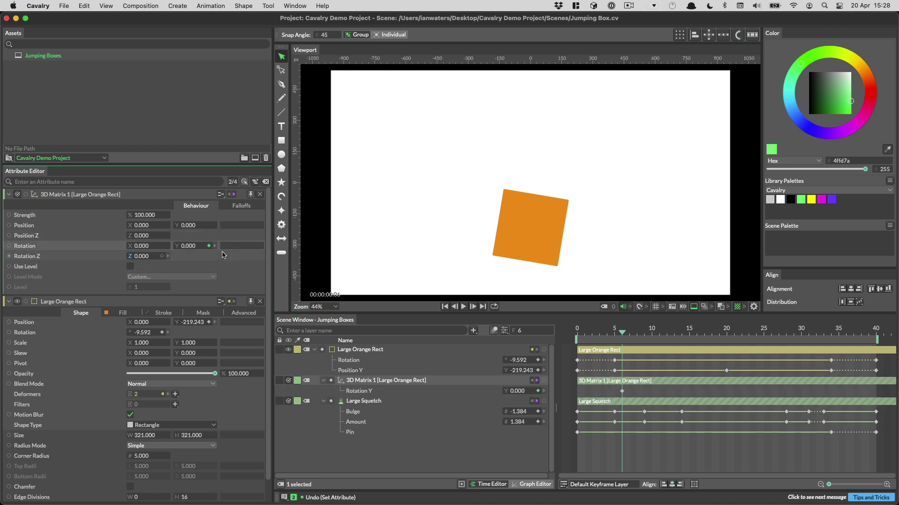
{"action": "left_click", "coordinate": [813, 331]}
{"action": "left_click_drag", "start_coordinate": [816, 331], "coordinate": [815, 332]}
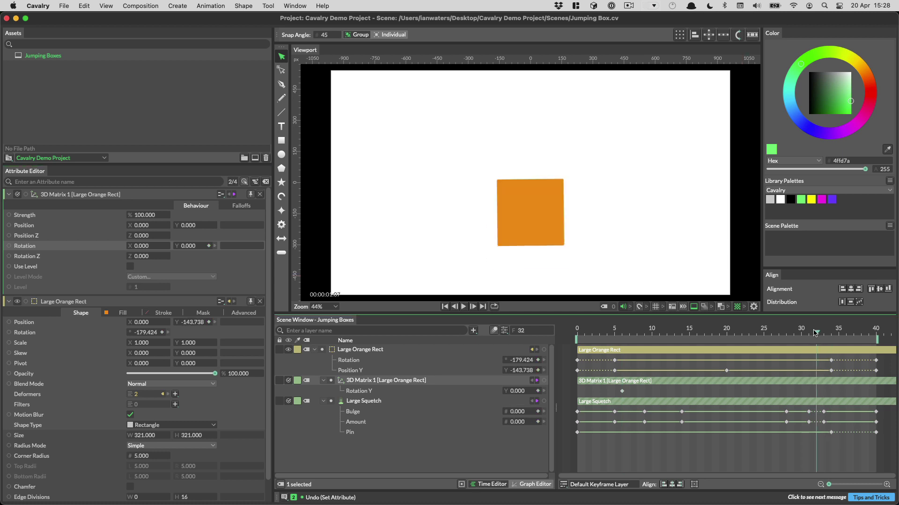
{"action": "left_click", "coordinate": [190, 246]}
{"action": "type", "text": "360"}
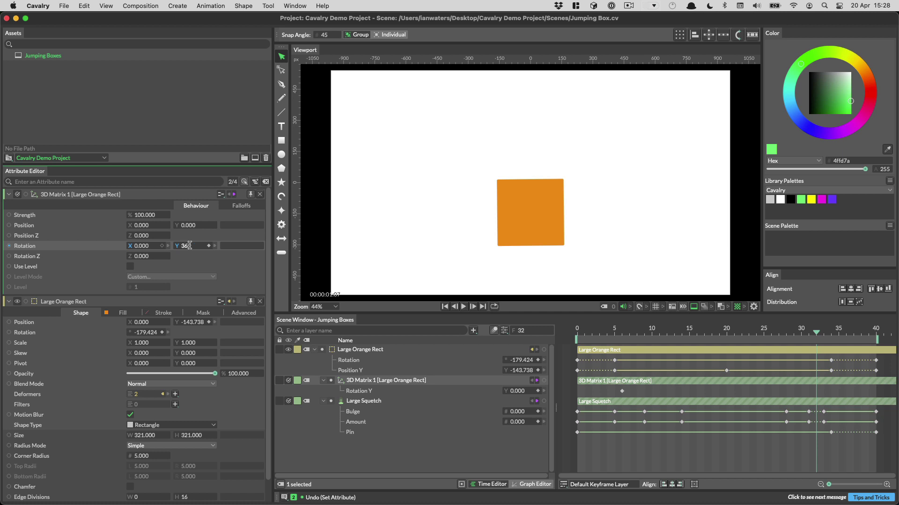
{"action": "key", "text": "Return"}
{"action": "left_click_drag", "start_coordinate": [622, 330], "coordinate": [813, 341]}
{"action": "key", "text": "space"}
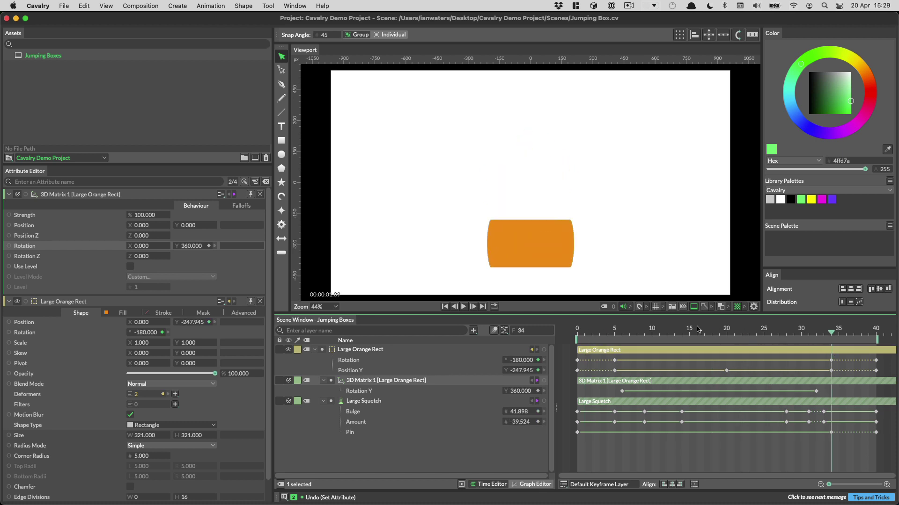
- Export Jumping Boxes as Lottie, overwriting the existing Jumping Boxes.json
{"action": "key", "text": "super+e"}
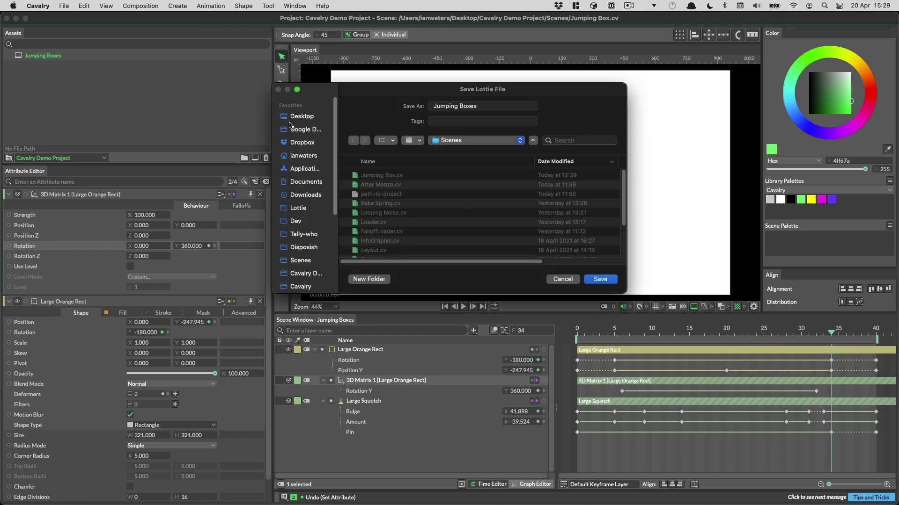
{"action": "left_click", "coordinate": [600, 280]}
{"action": "left_click", "coordinate": [476, 232]}
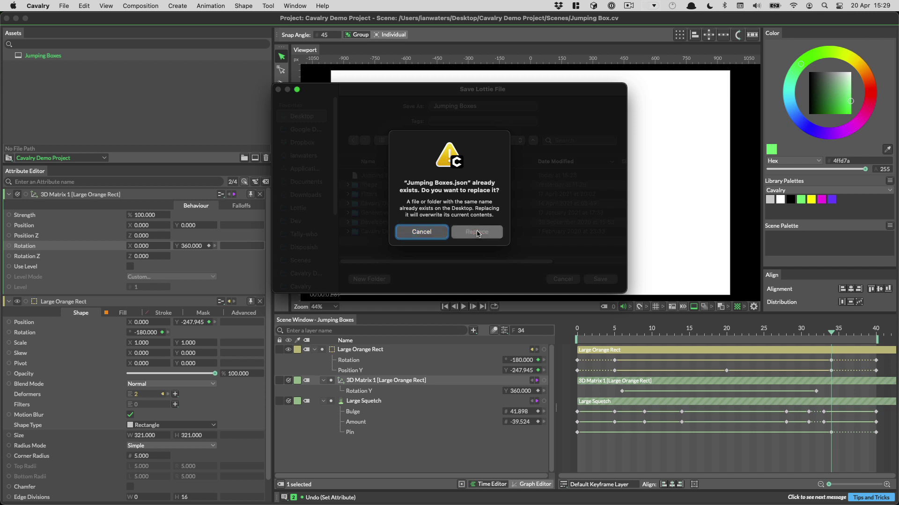
- Drop the JSON onto the LottieFiles drop zone in Safari and expand the full-page preview
{"action": "left_click", "coordinate": [70, 490]}
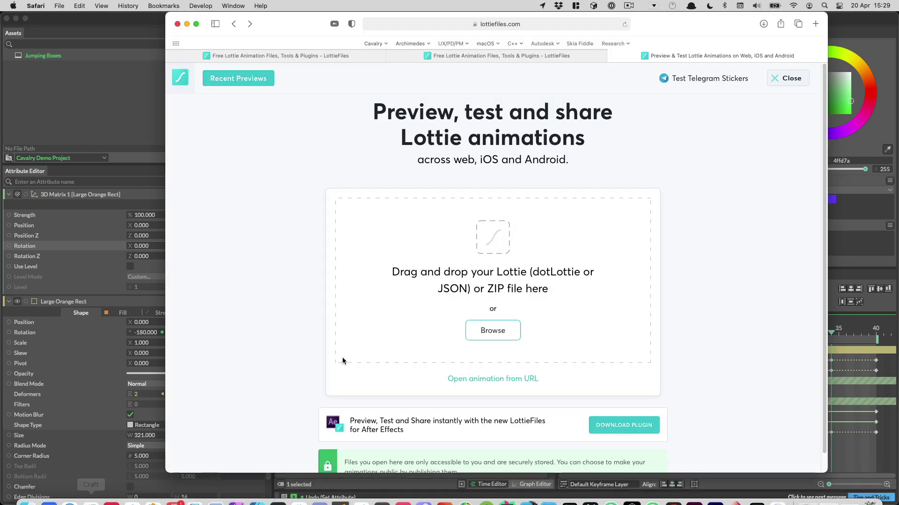
{"action": "left_click_drag", "start_coordinate": [556, 251], "coordinate": [495, 250]}
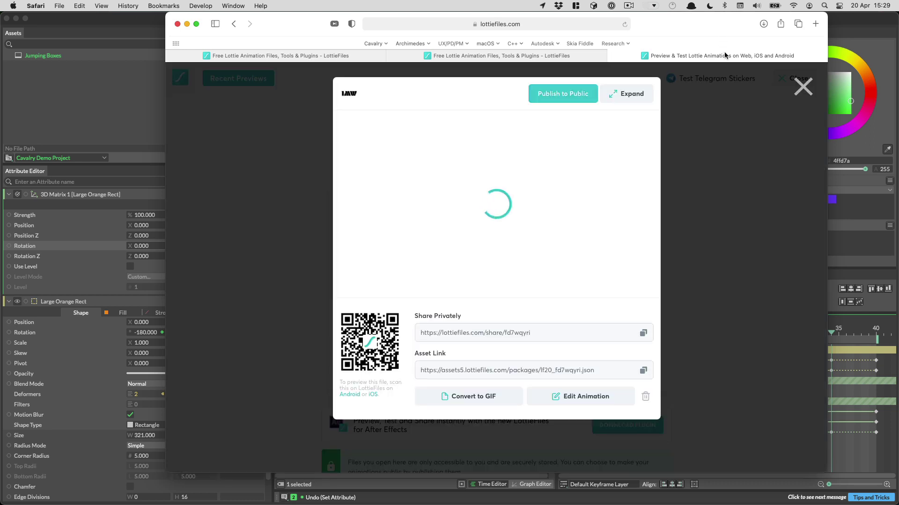
{"action": "left_click", "coordinate": [648, 98]}
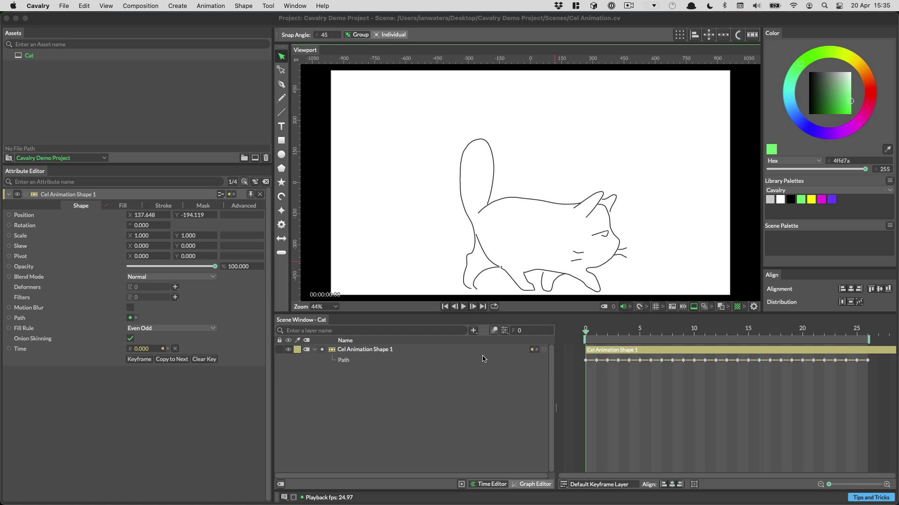
- Play the cel-animated cat in the Cat scene window
{"action": "left_click", "coordinate": [445, 380]}
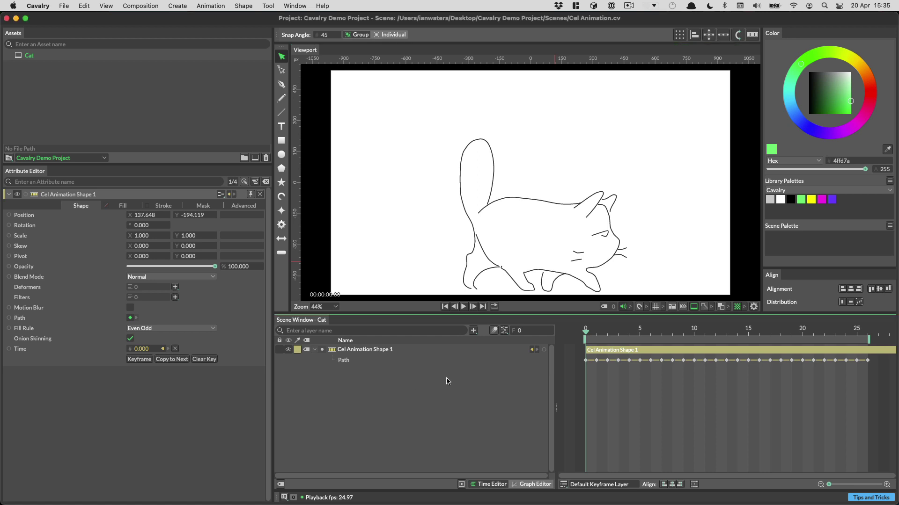
{"action": "key", "text": "space"}
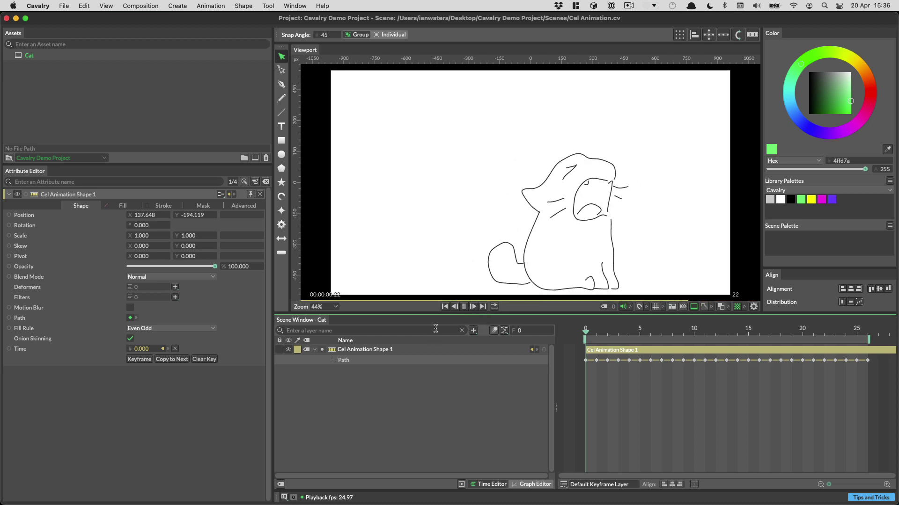
- Set the cat shape's advanced Lottie Baking to Nuclear, then pause playback at frame 19
{"action": "left_click", "coordinate": [251, 208]}
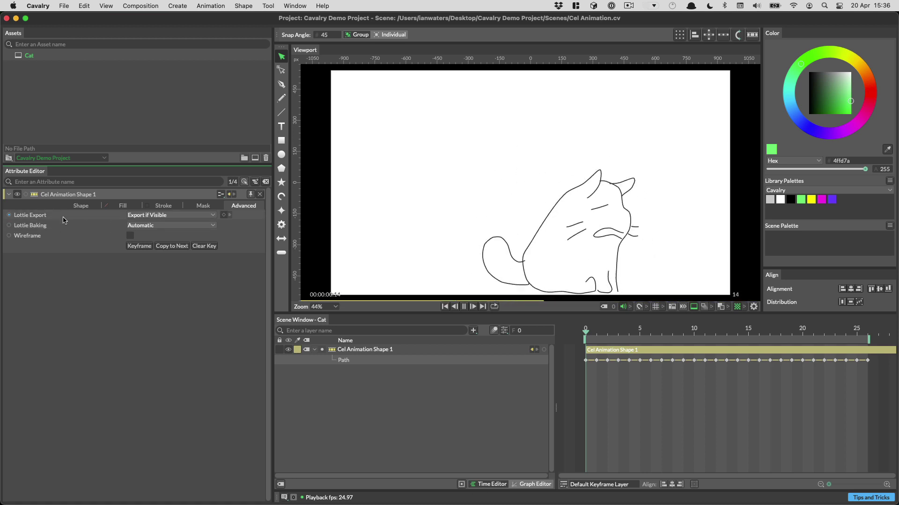
{"action": "left_click", "coordinate": [146, 225]}
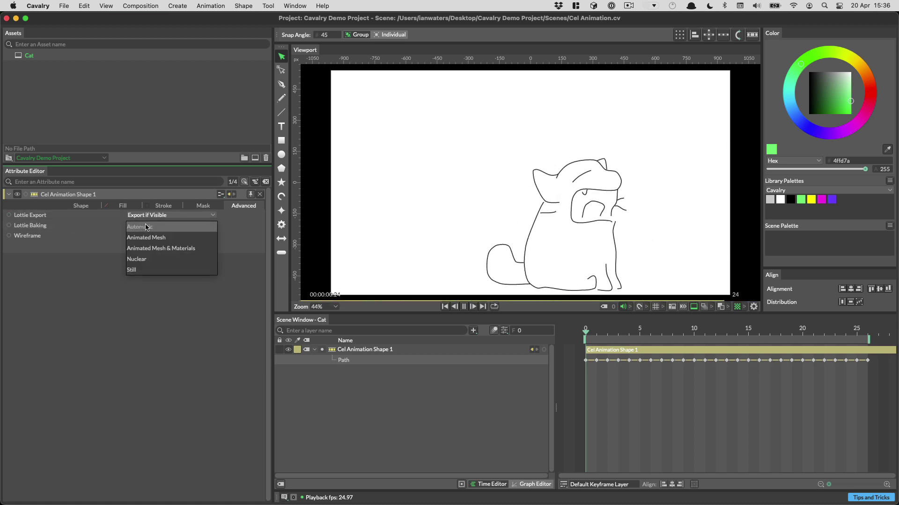
{"action": "left_click", "coordinate": [172, 261]}
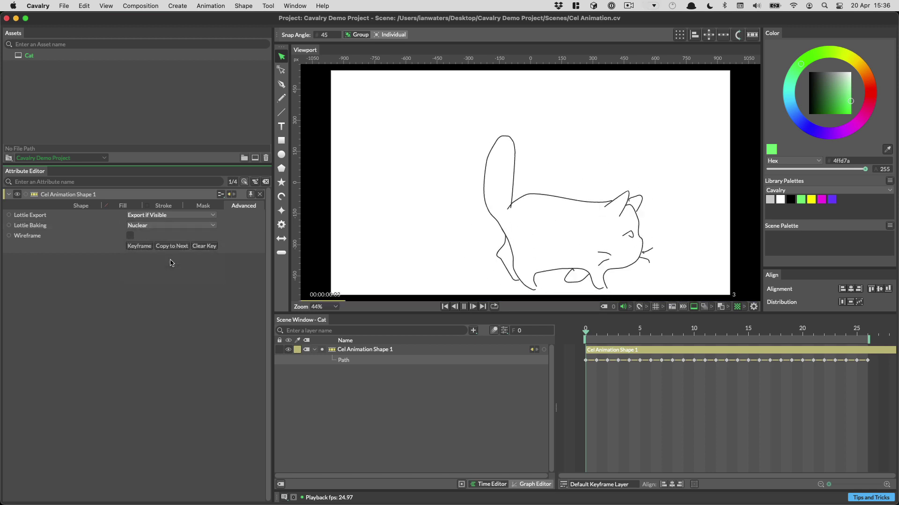
{"action": "left_click", "coordinate": [463, 307]}
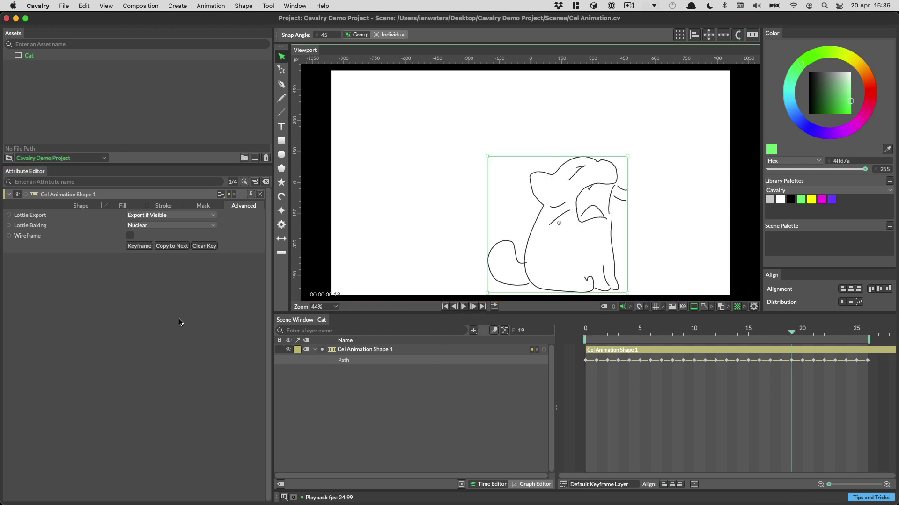
- Export the Cat scene as a Lottie file and switch to LottieFiles in Safari
{"action": "key", "text": "super+shift+e"}
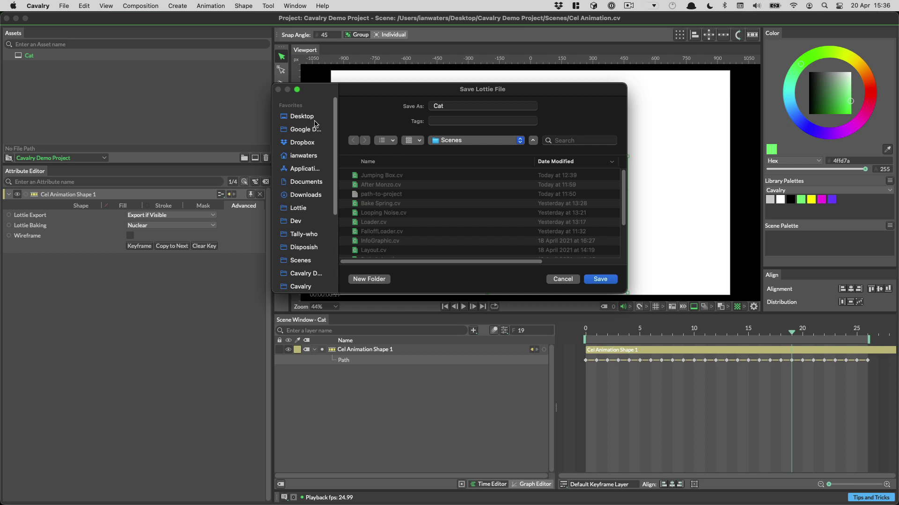
{"action": "left_click", "coordinate": [591, 279]}
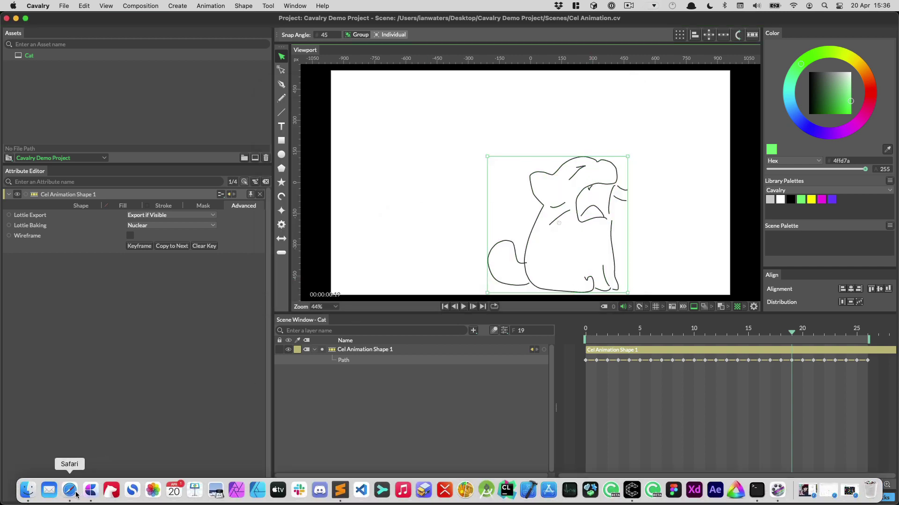
{"action": "left_click", "coordinate": [68, 489]}
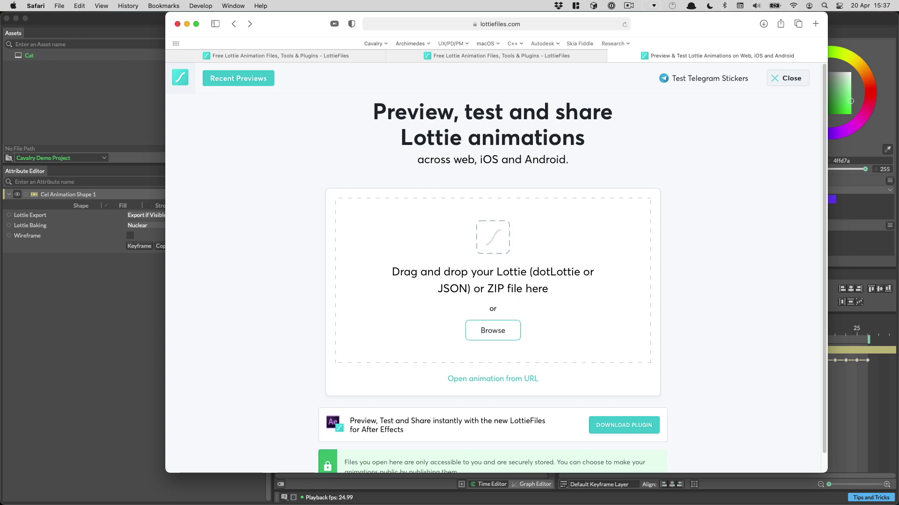
- Upload Cat.json, view it in the full-page preview, then return to Cavalry
{"action": "left_click_drag", "start_coordinate": [507, 207], "coordinate": [507, 208]}
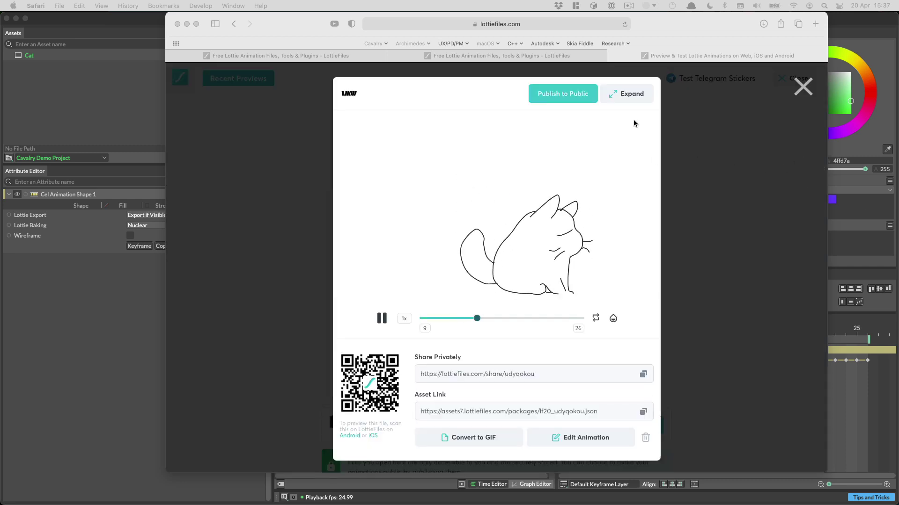
{"action": "left_click", "coordinate": [629, 99]}
{"action": "left_click", "coordinate": [629, 96]}
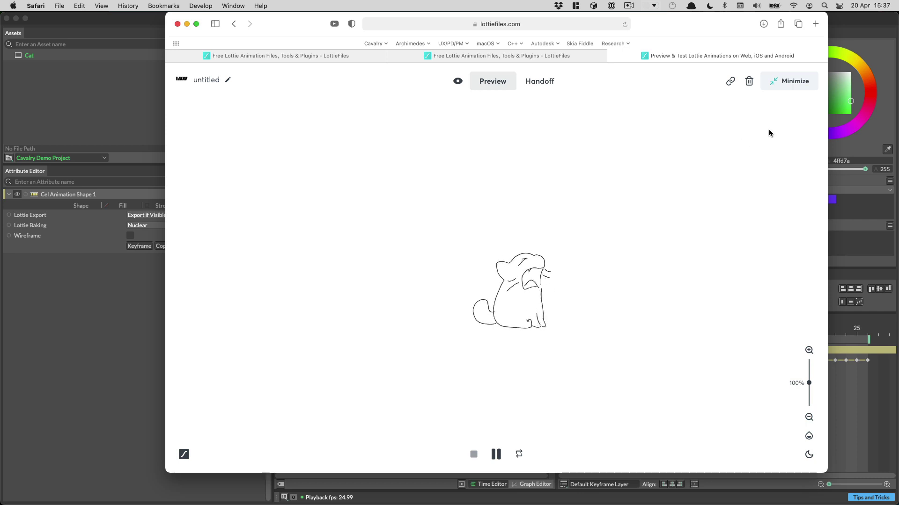
{"action": "left_click", "coordinate": [65, 360]}
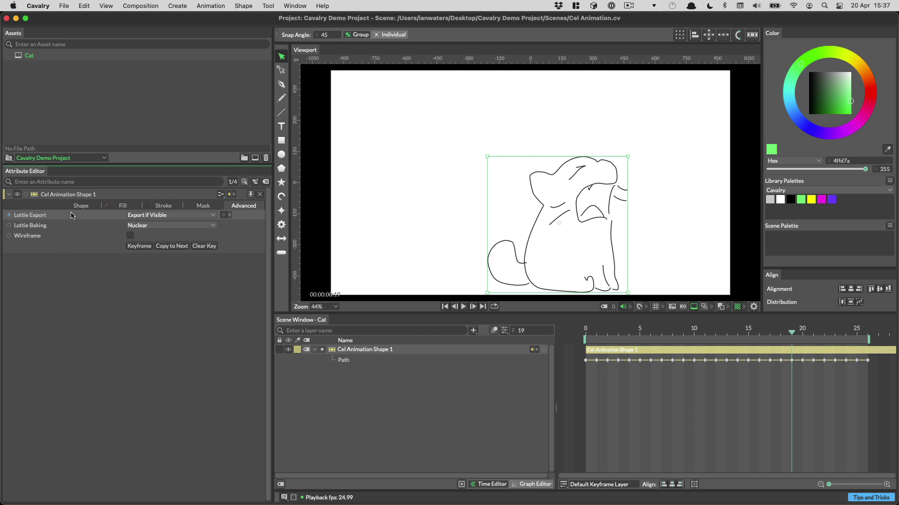
- Keep the cat's Lottie Export on Export if Visible, toggling the layer's visibility off and back on
{"action": "left_click", "coordinate": [142, 215]}
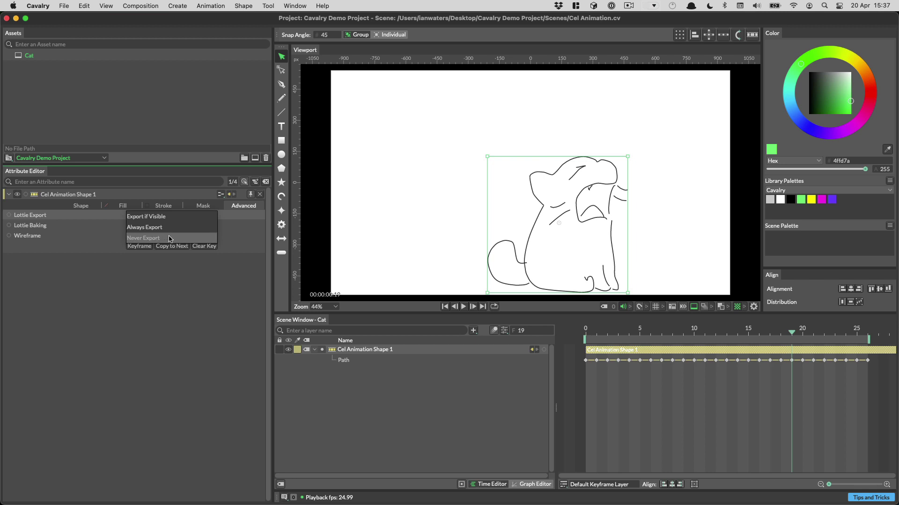
{"action": "left_click", "coordinate": [149, 217]}
{"action": "left_click", "coordinate": [288, 350]}
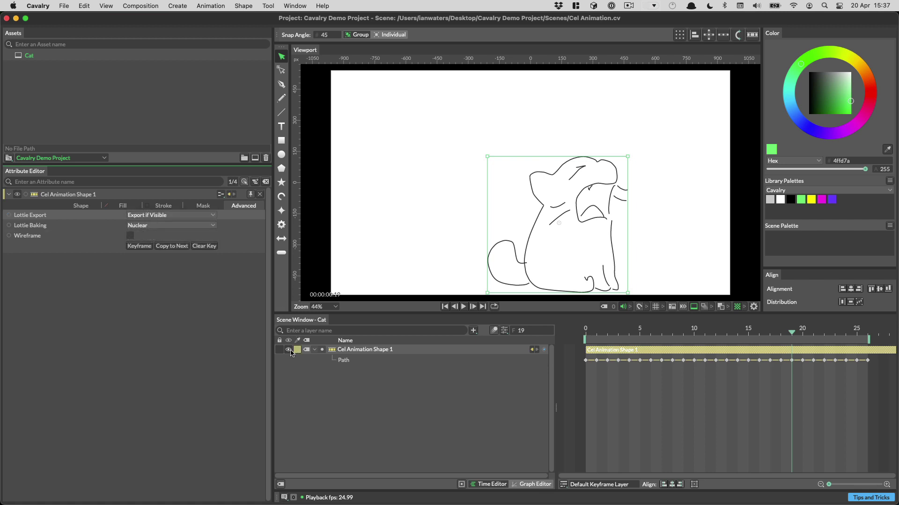
{"action": "left_click", "coordinate": [288, 350]}
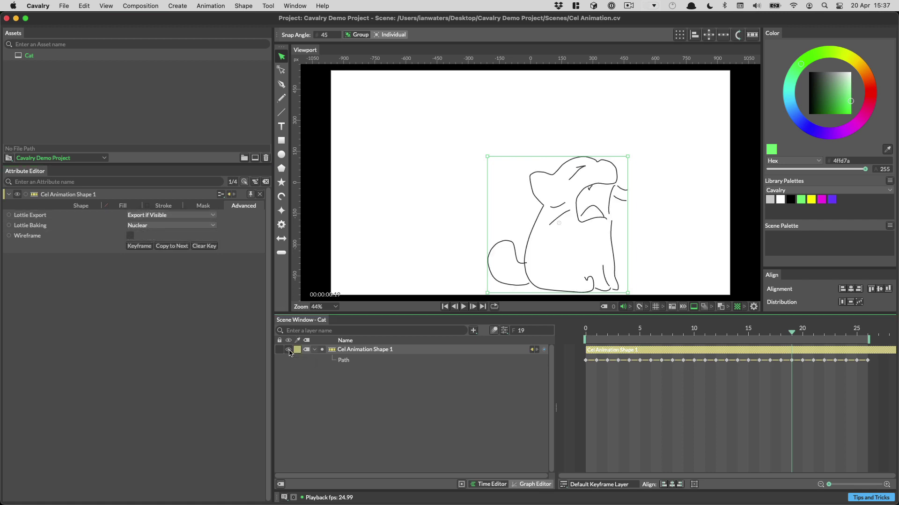
{"action": "left_click", "coordinate": [155, 216]}
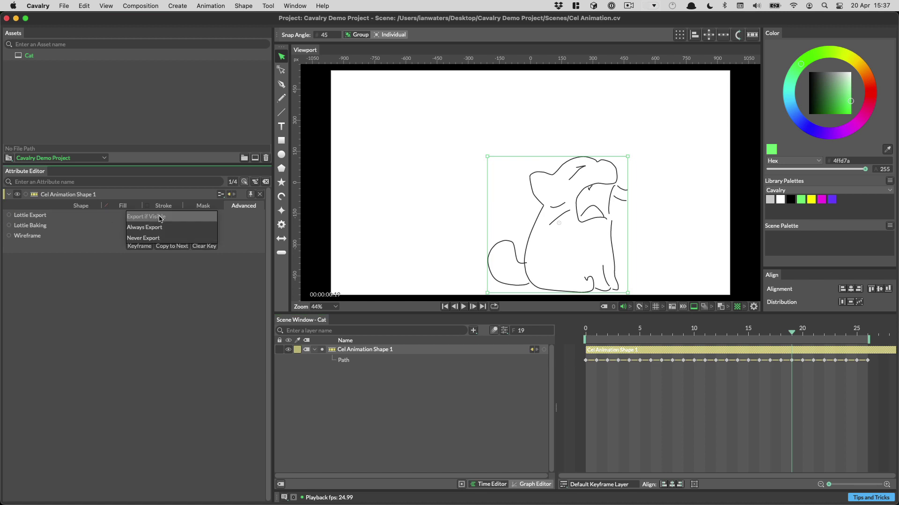
{"action": "left_click", "coordinate": [111, 218]}
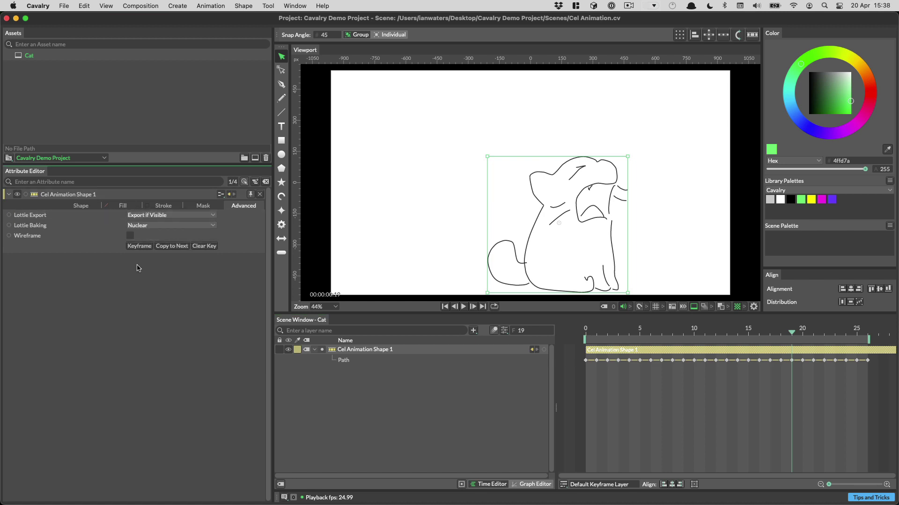
- Open the Render Manager and set the Cat render's file format to Lottie
{"action": "key", "text": "super+shift+r"}
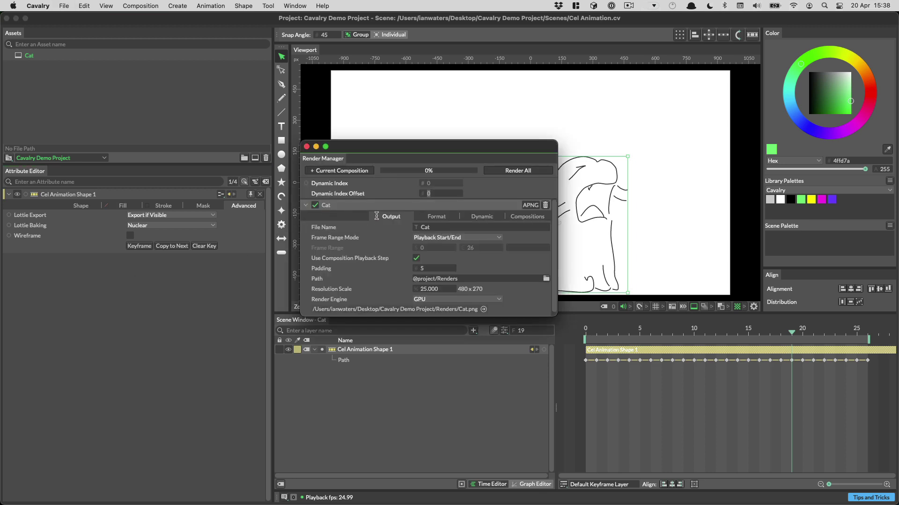
{"action": "left_click", "coordinate": [431, 216]}
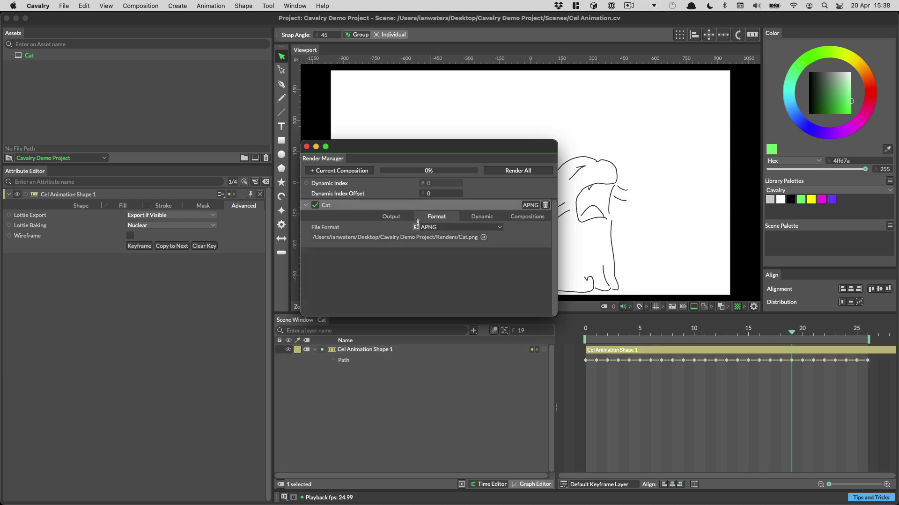
{"action": "left_click", "coordinate": [444, 228]}
{"action": "left_click", "coordinate": [444, 267]}
- Glance through the File menu, close the Render Manager, and clear the layer selection
{"action": "left_click", "coordinate": [65, 5]}
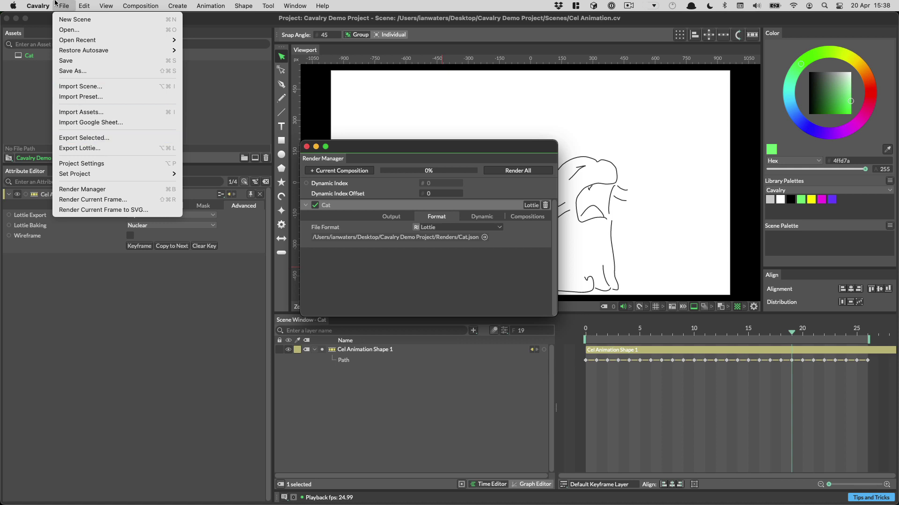
{"action": "left_click", "coordinate": [56, 5]}
{"action": "left_click", "coordinate": [307, 147]}
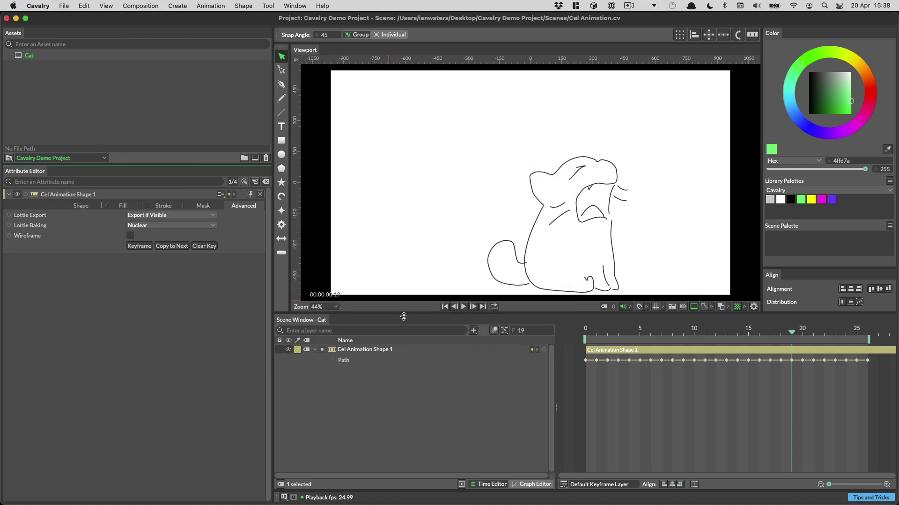
{"action": "left_click", "coordinate": [422, 380]}
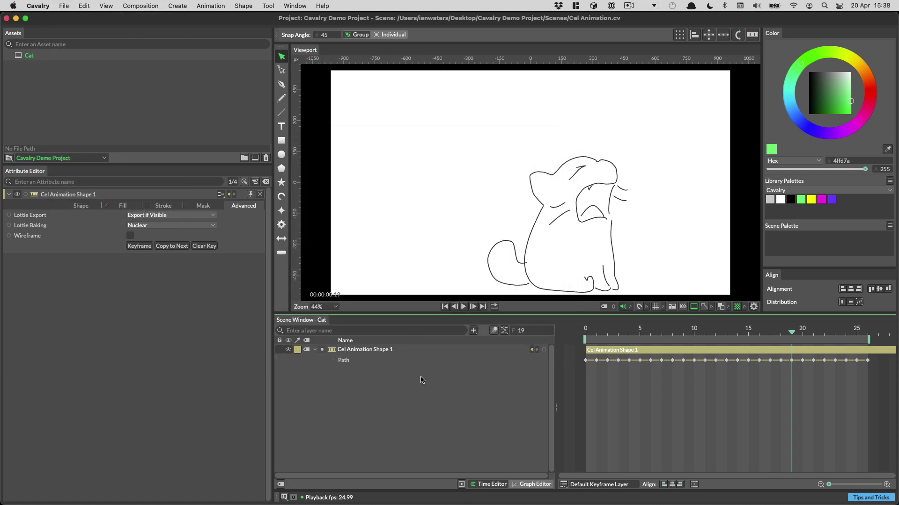